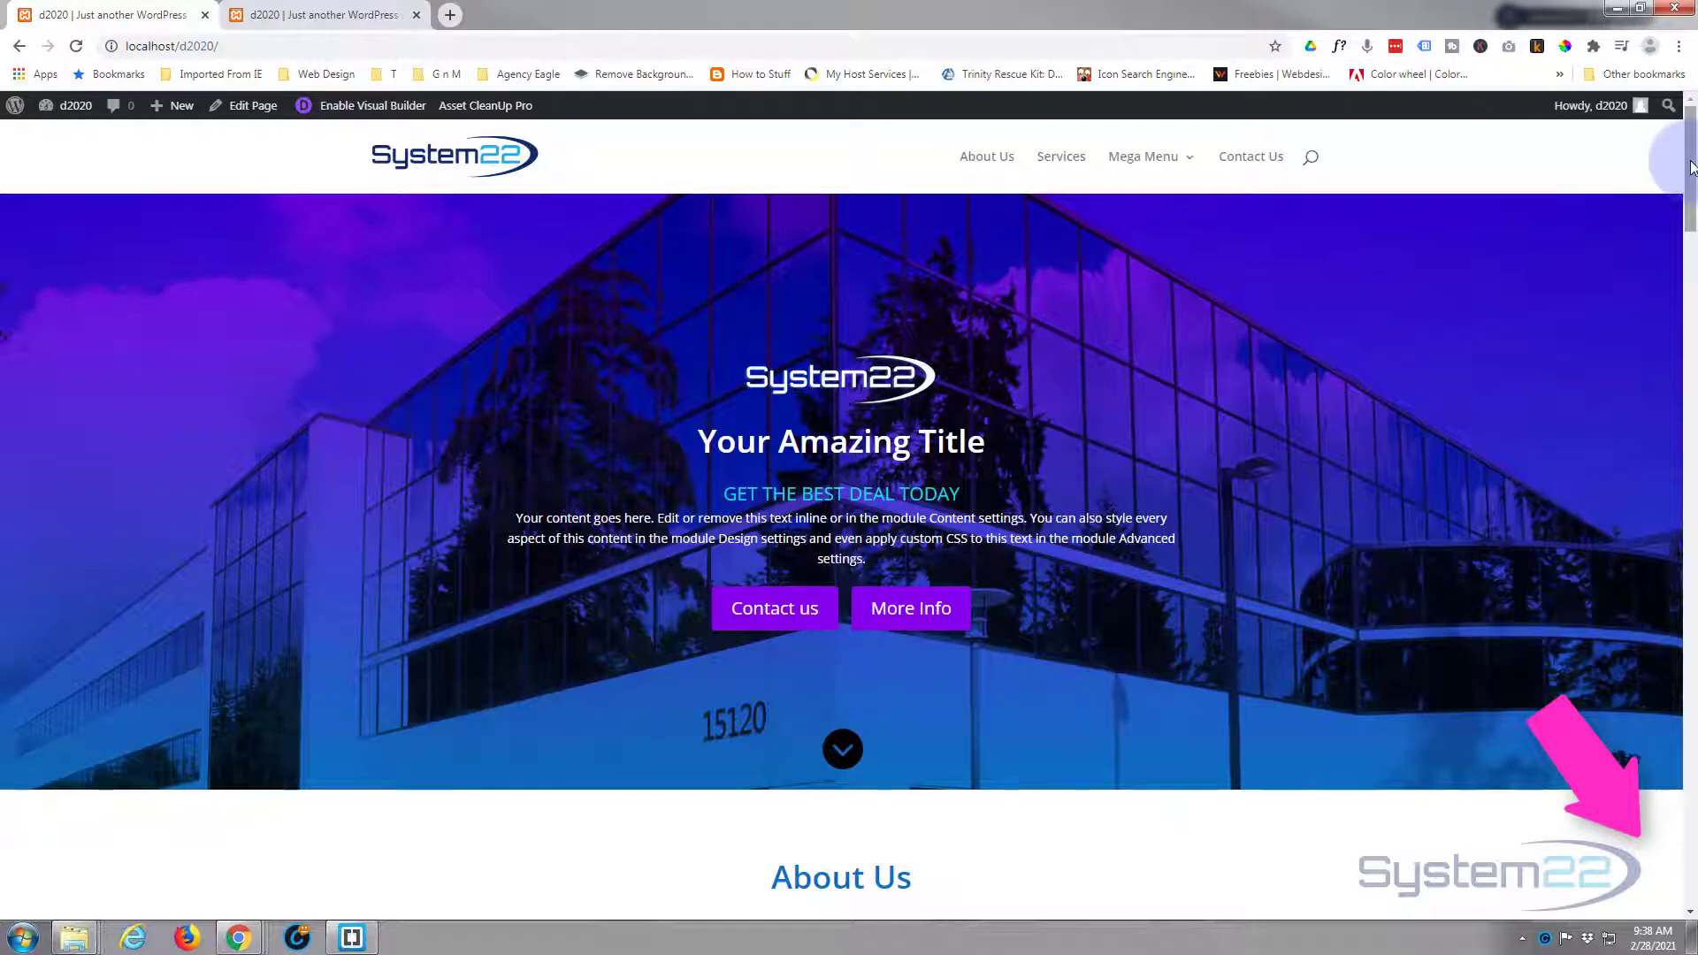
# Preview the finished Projects section with icons above its four counters in the second browser tab.
pyautogui.moveTo(1691, 166); pyautogui.dragTo(1661, 435)
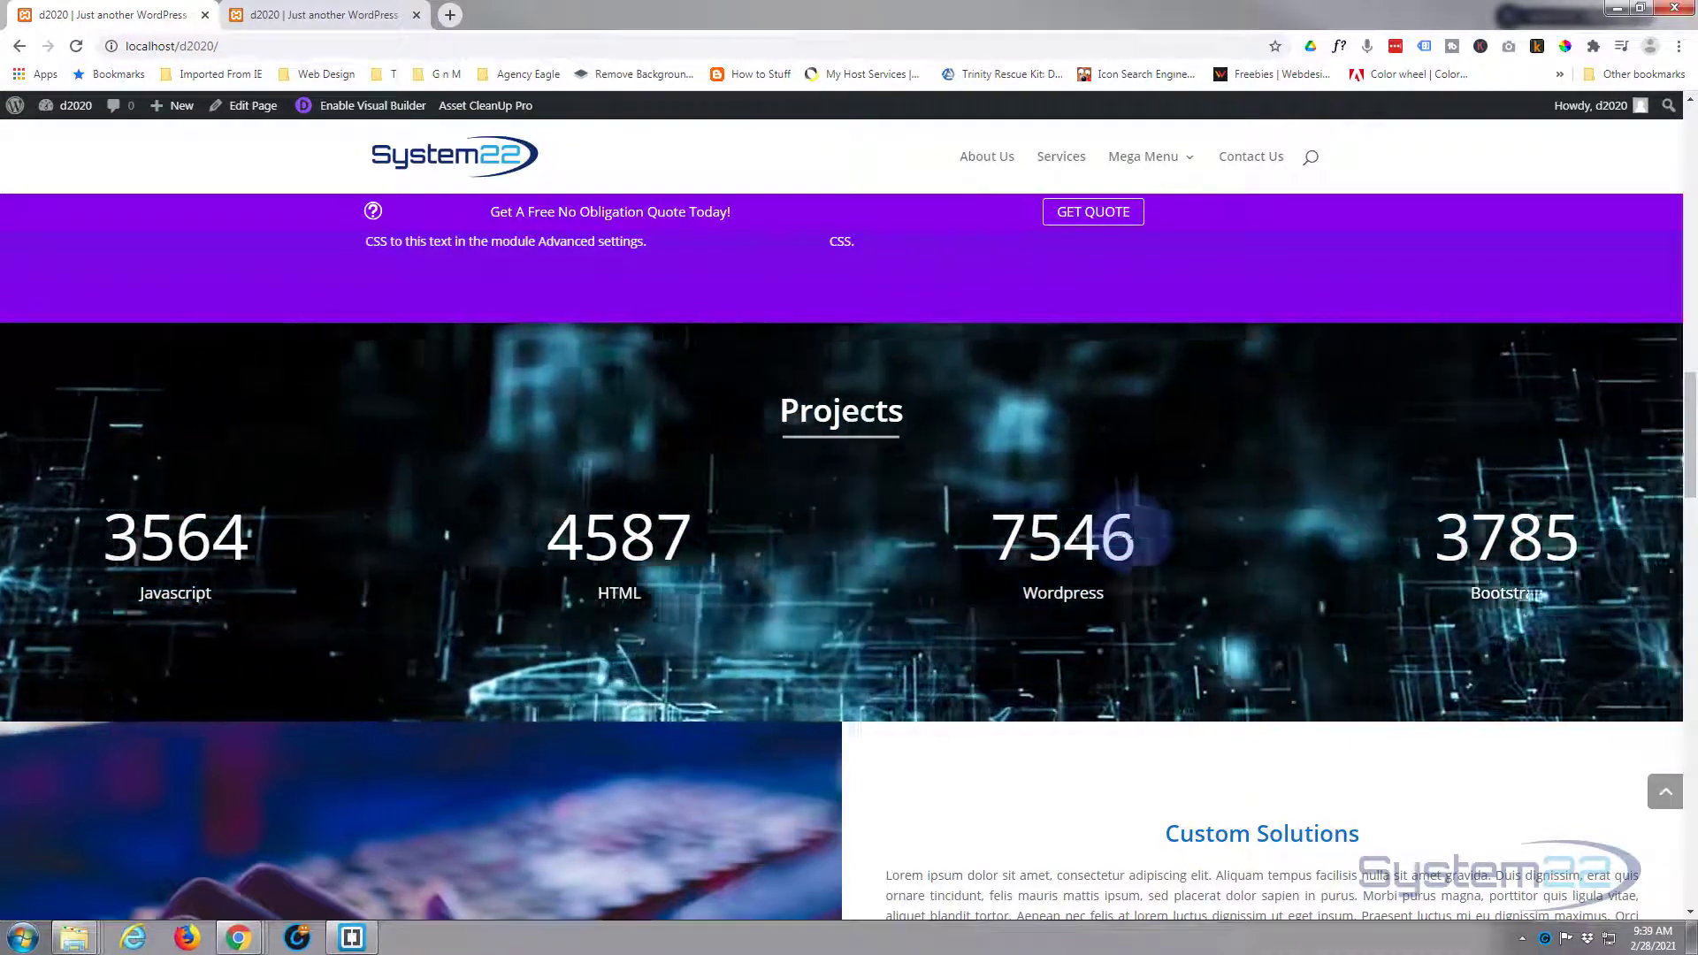
pyautogui.click(320, 12)
pyautogui.moveTo(1680, 209); pyautogui.dragTo(1684, 468)
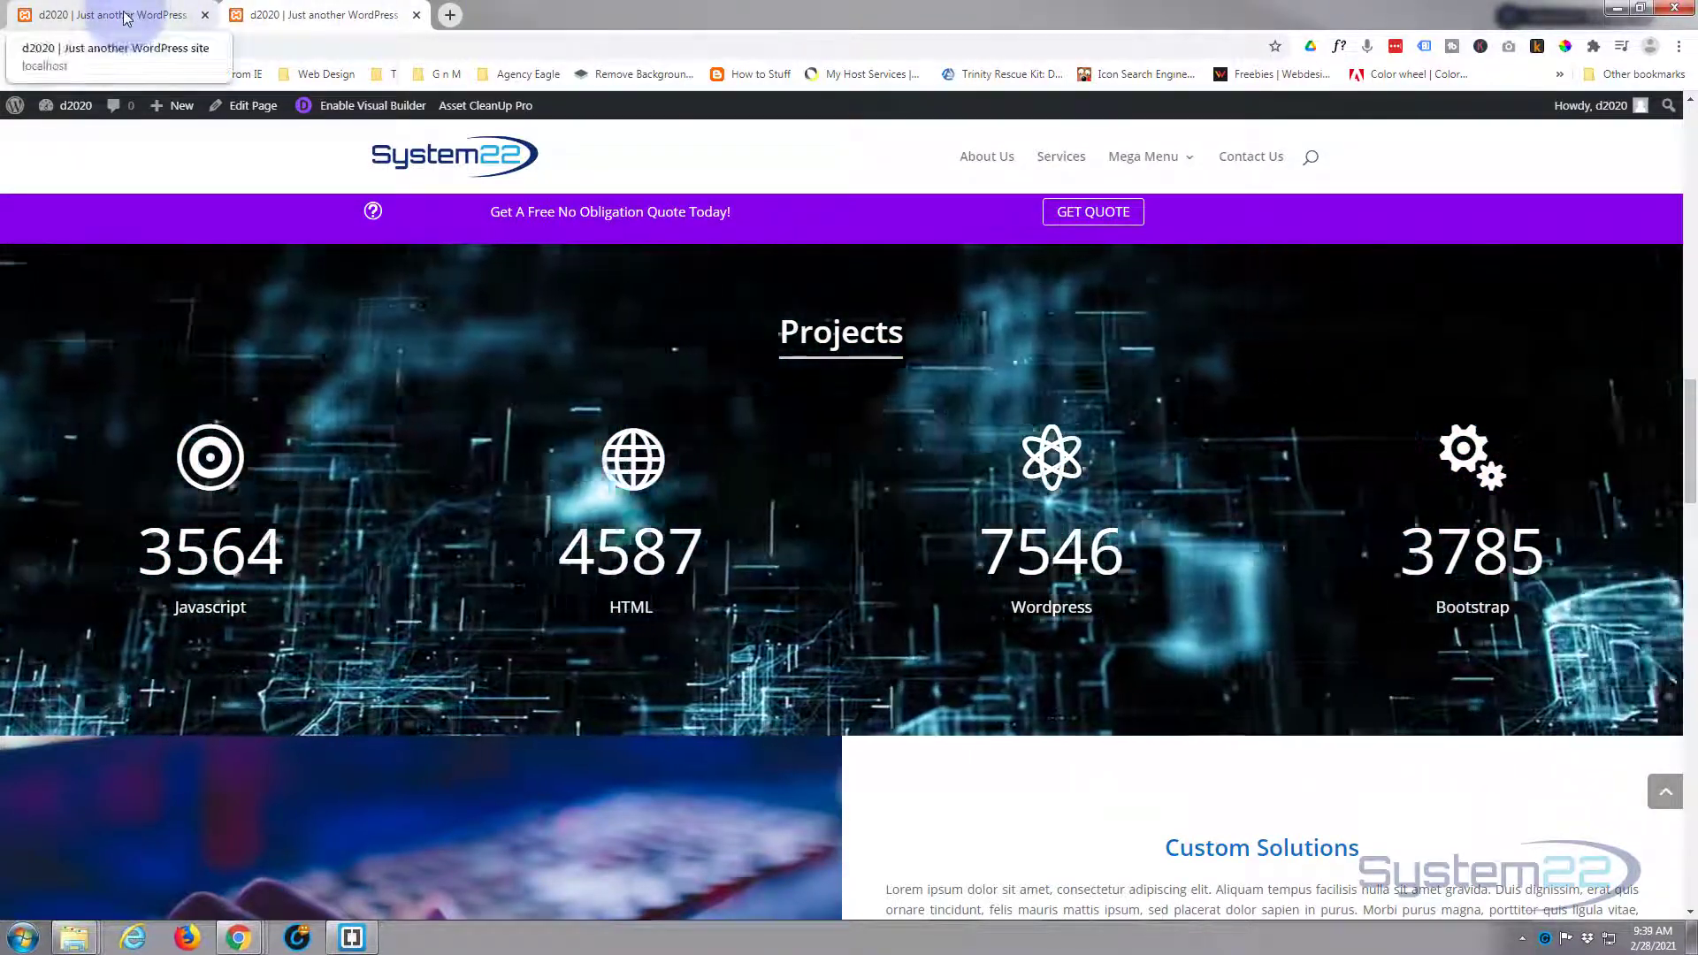
# Close the example tab and enable the Visual Builder on the working page.
pyautogui.click(416, 15)
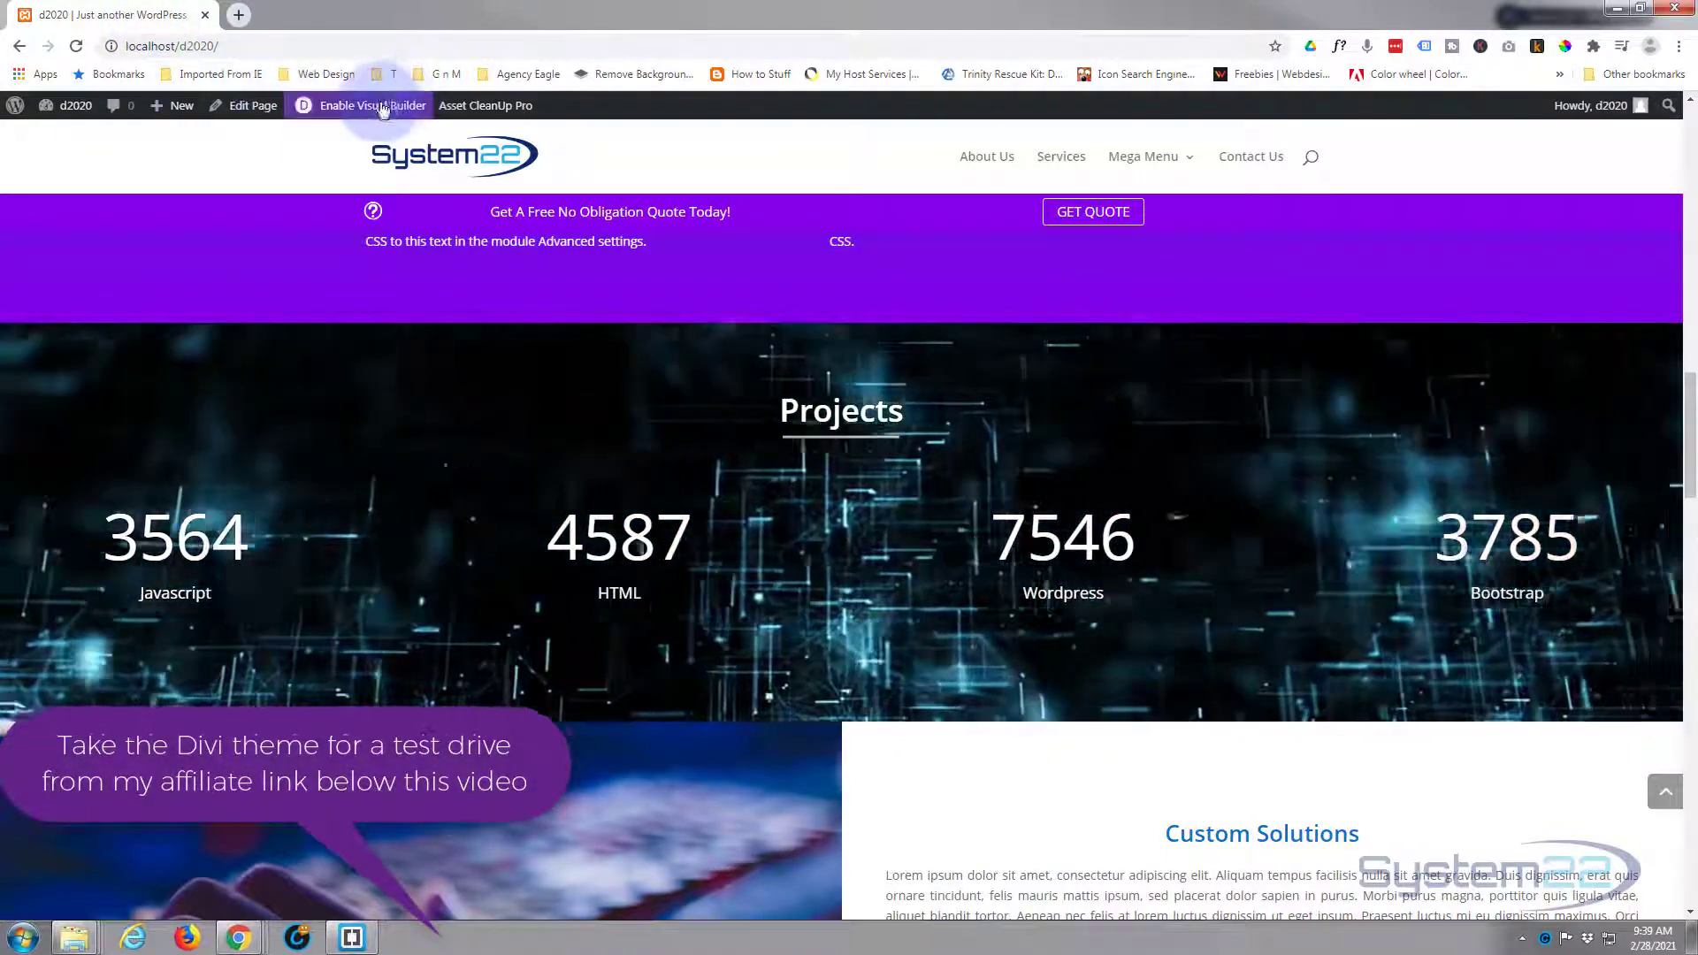
pyautogui.click(383, 107)
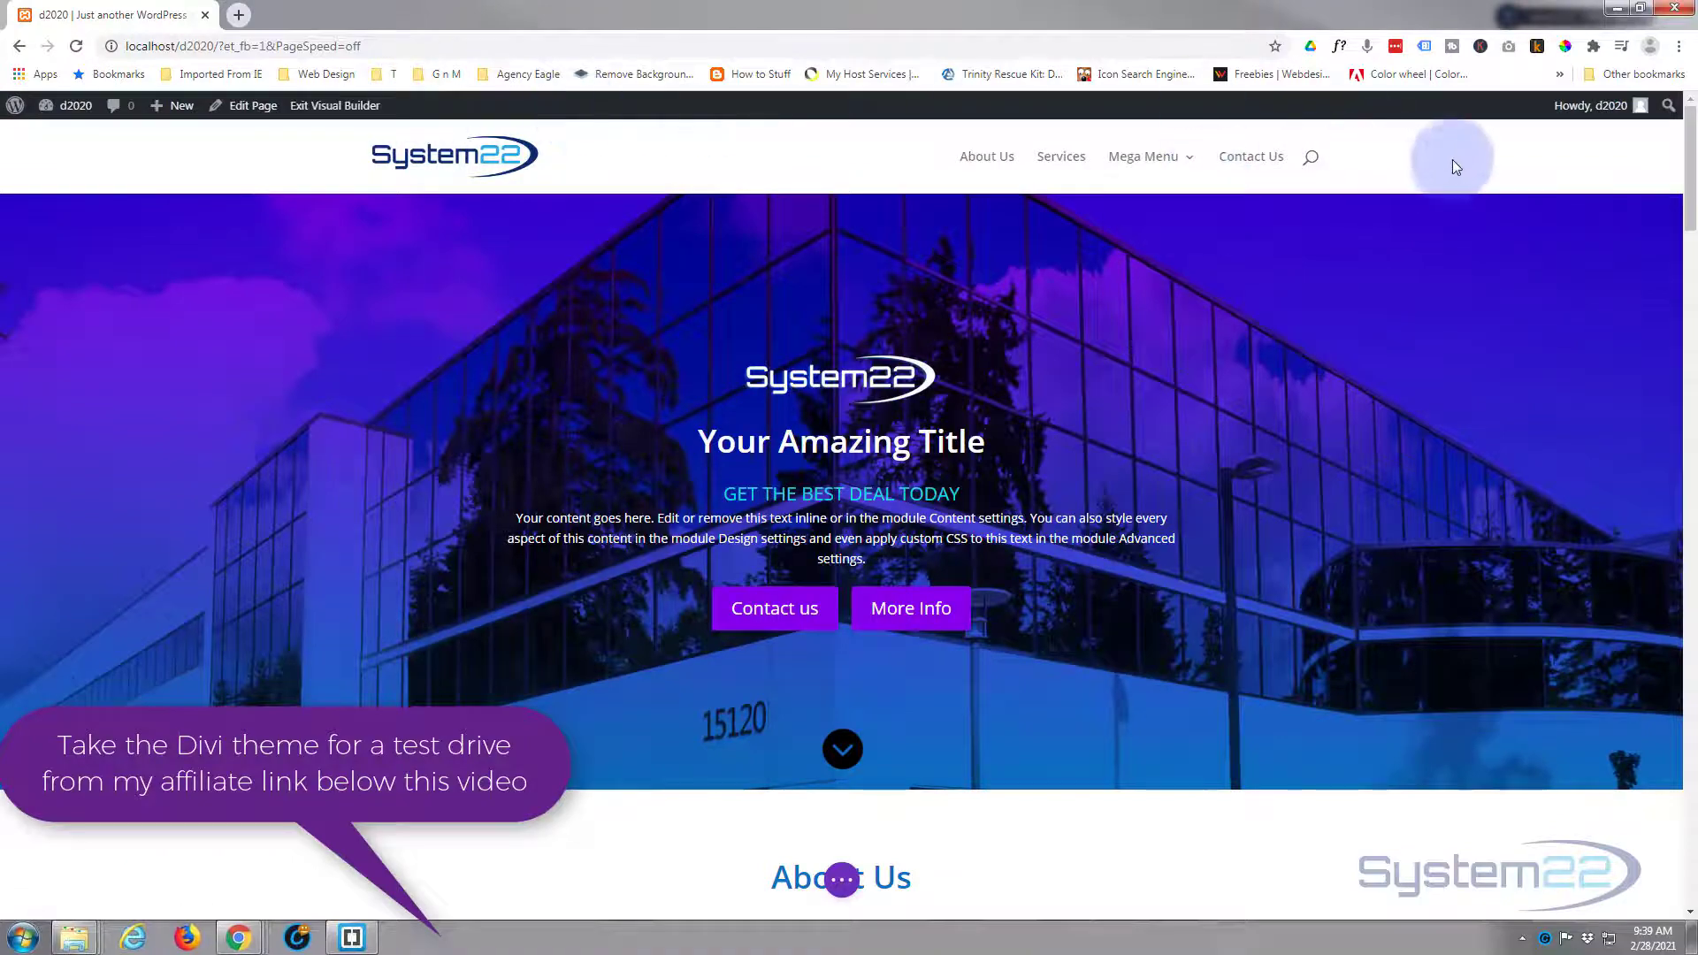
pyautogui.scroll(-1, 1689, 228)
pyautogui.scroll(-15, 1689, 228)
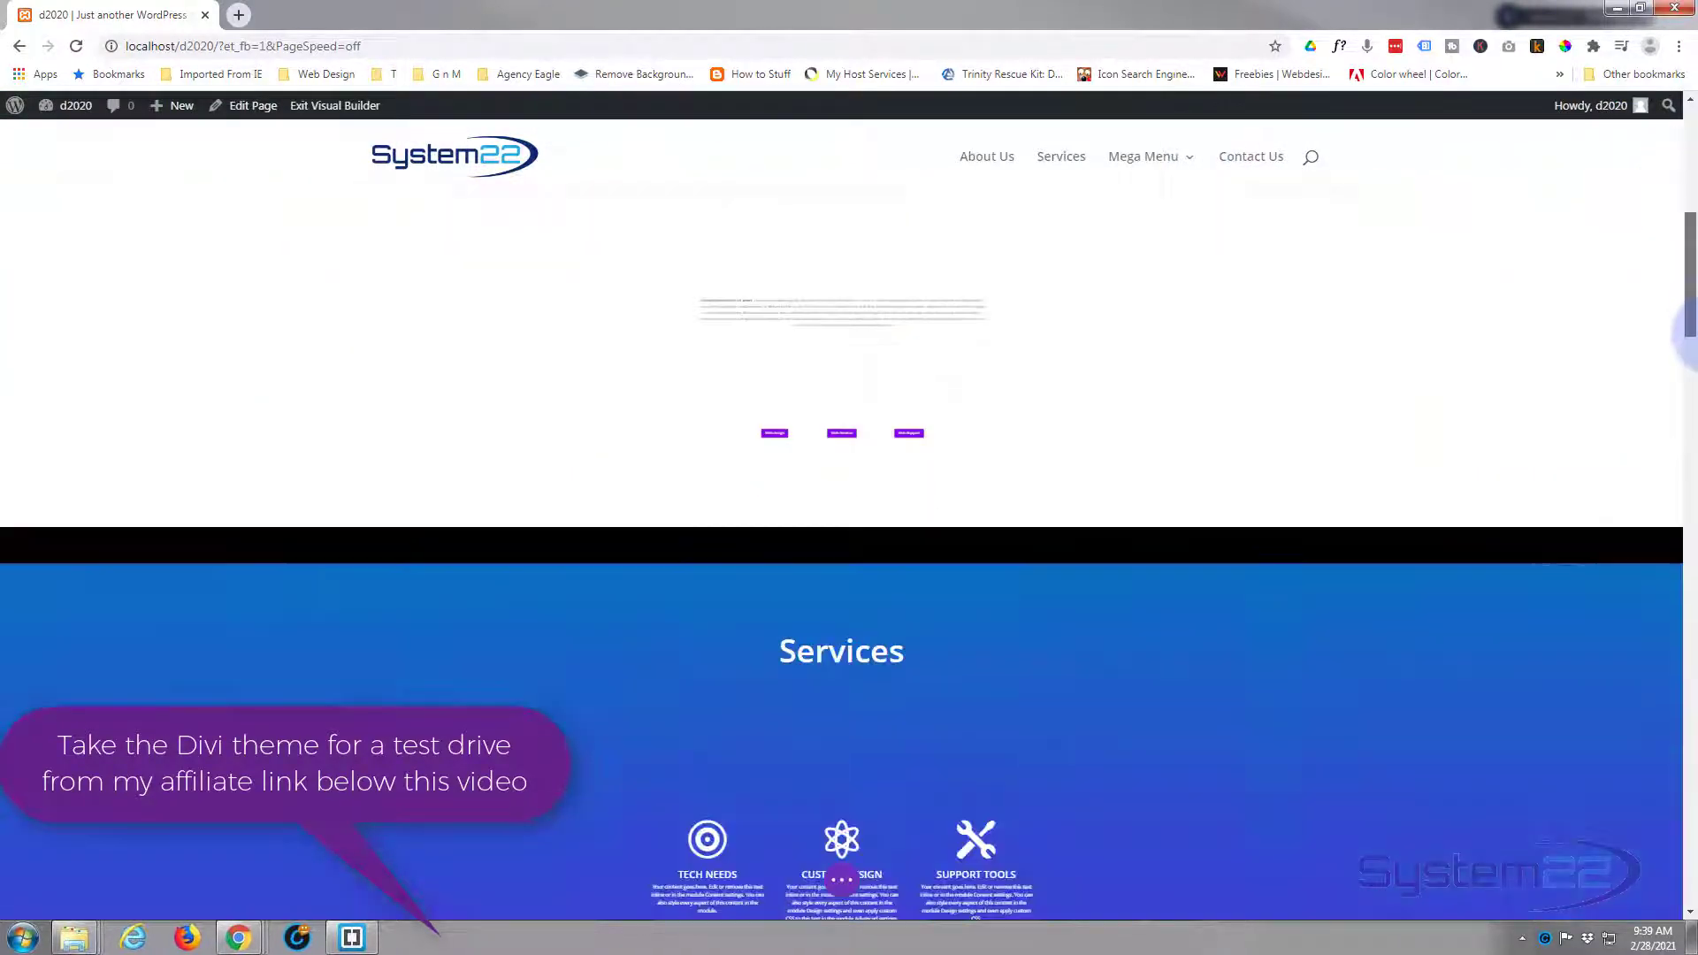
pyautogui.scroll(1, 841, 558)
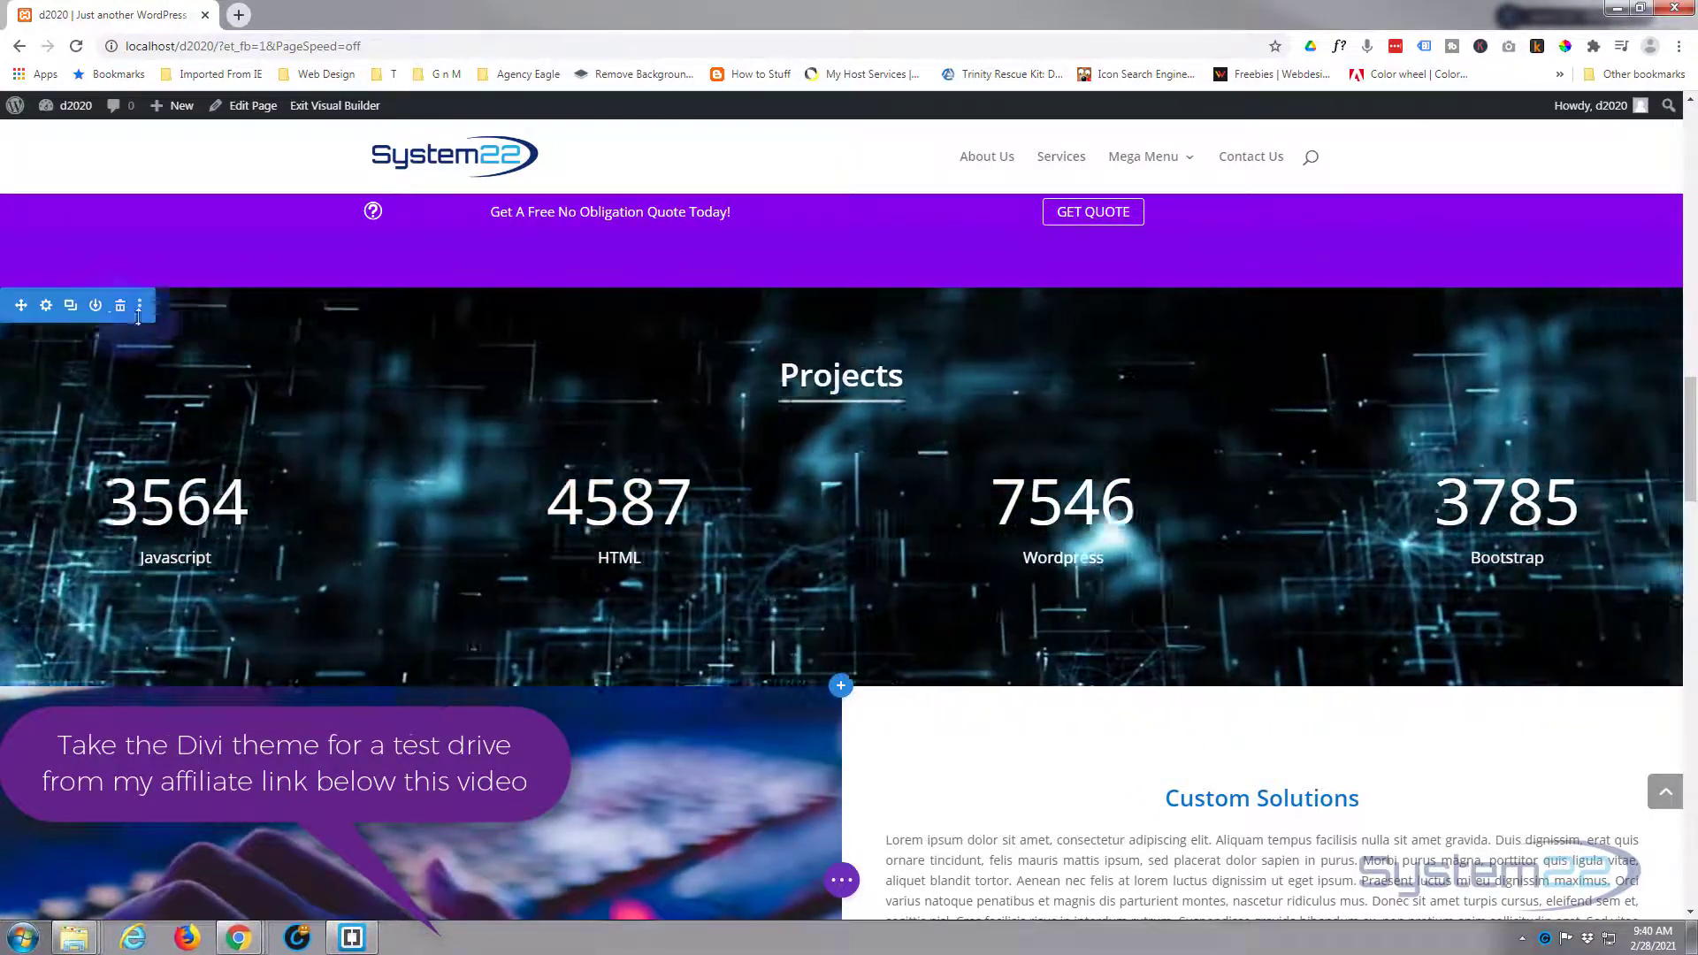
# Delete the MP4 background video from the Projects section's settings and save.
pyautogui.click(46, 306)
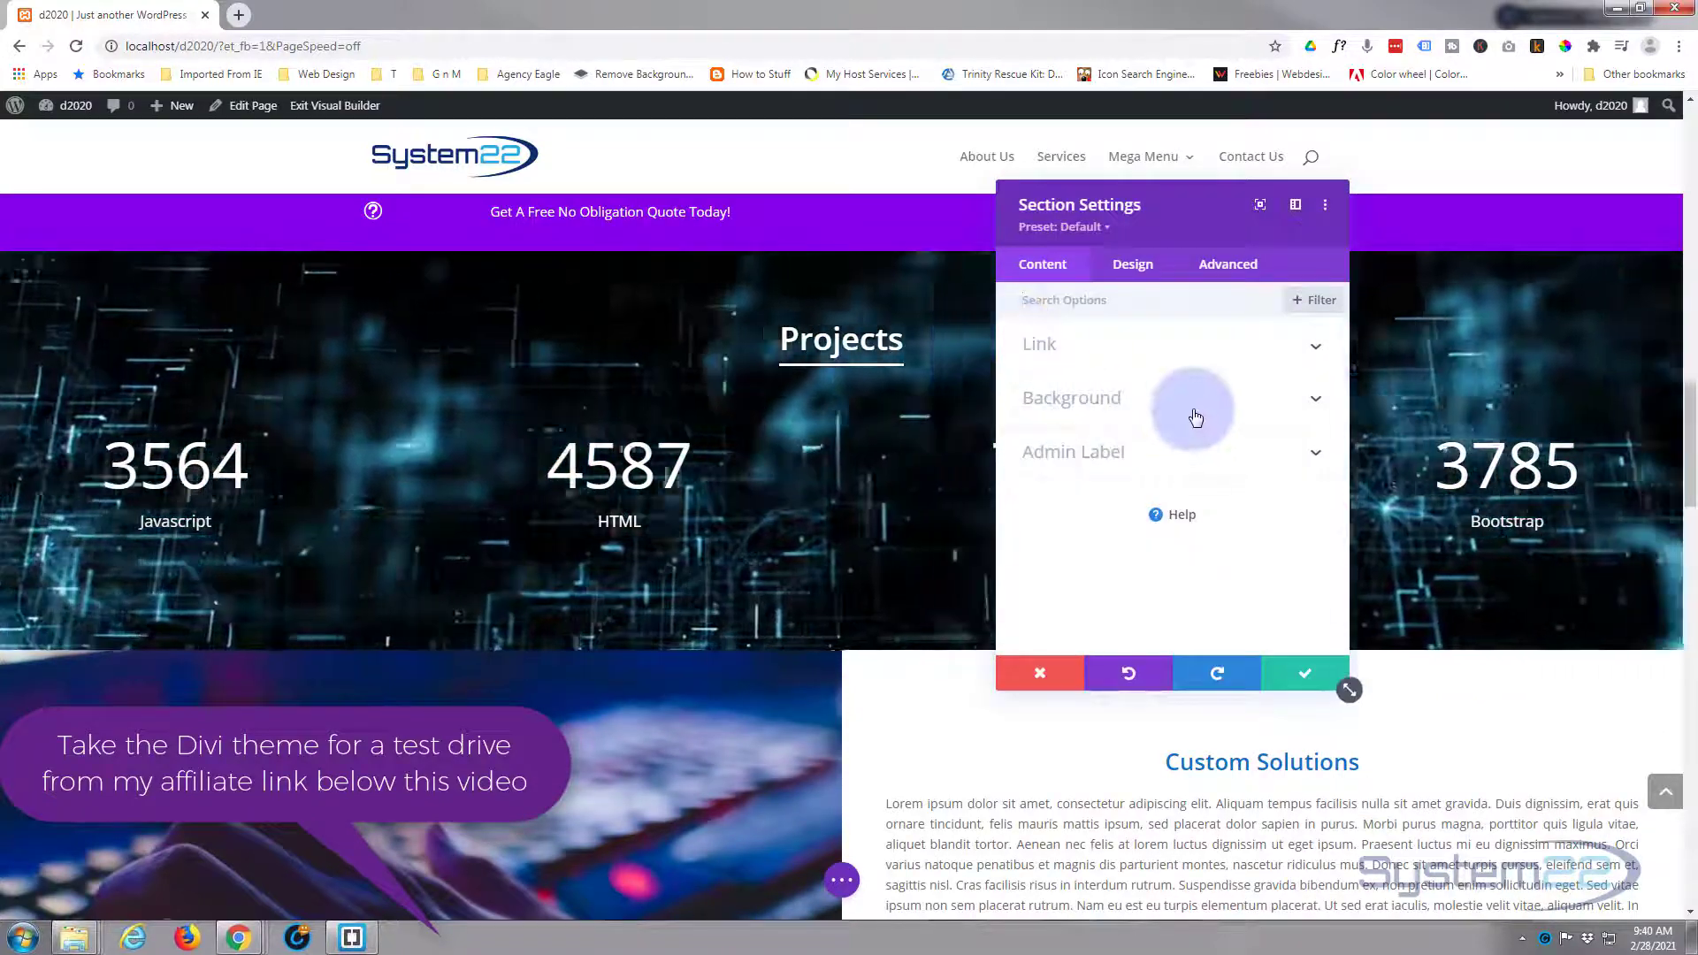
pyautogui.click(1193, 413)
pyautogui.click(1279, 387)
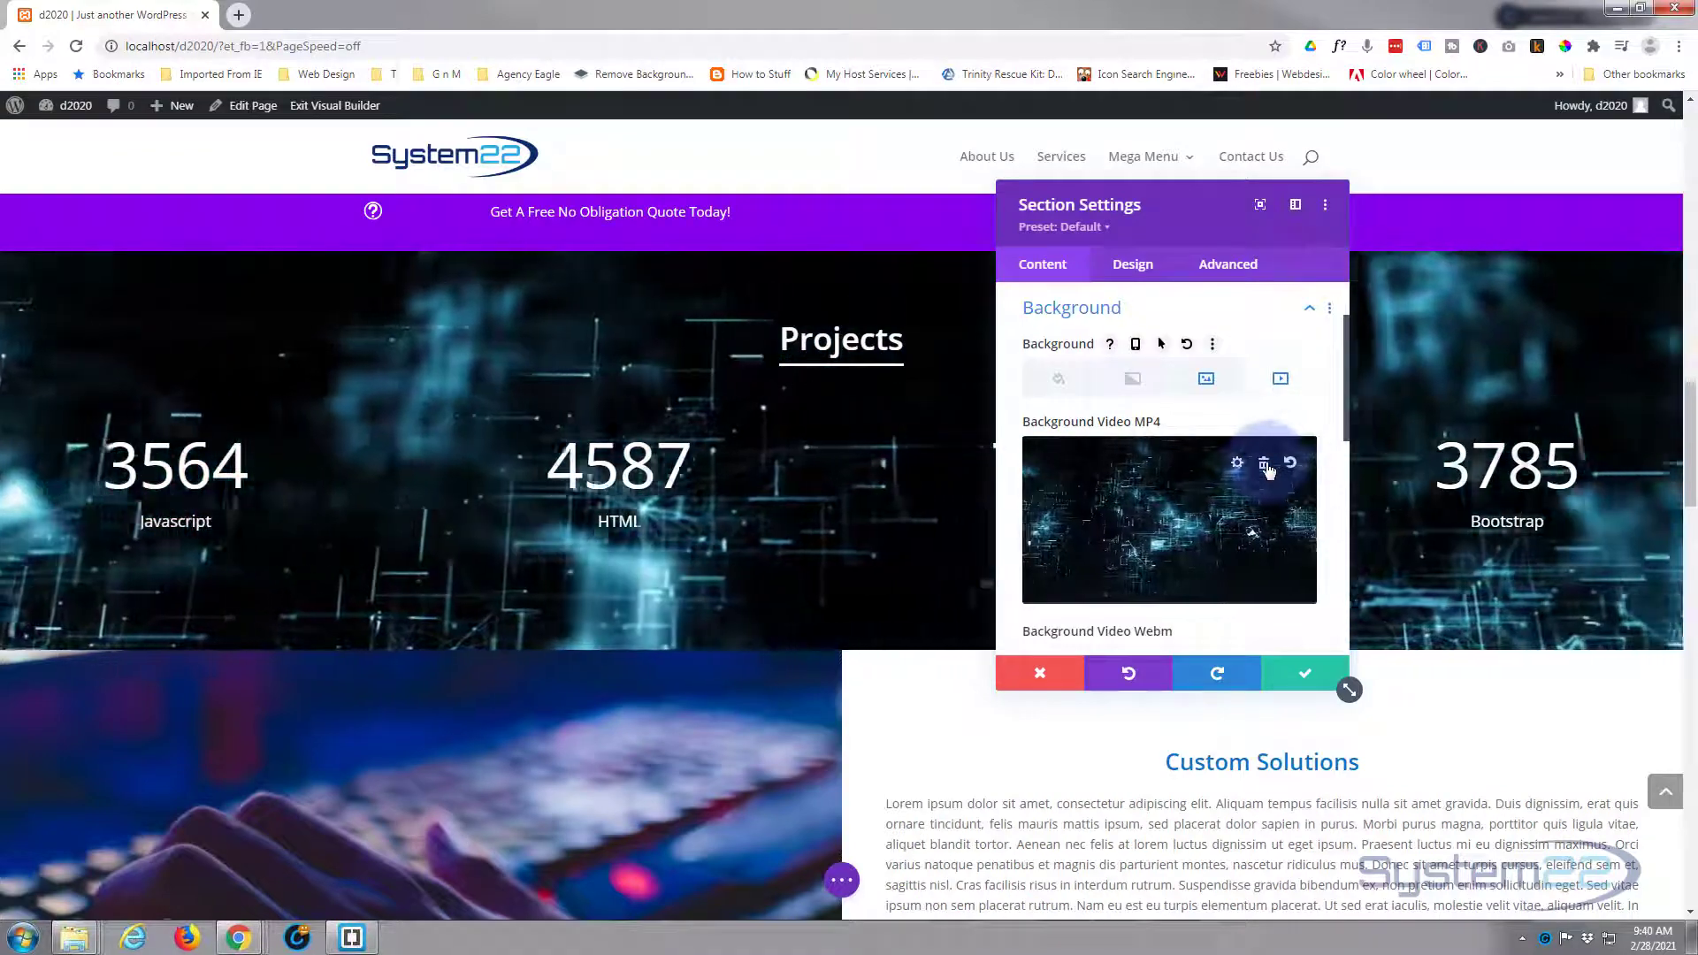
pyautogui.click(1265, 464)
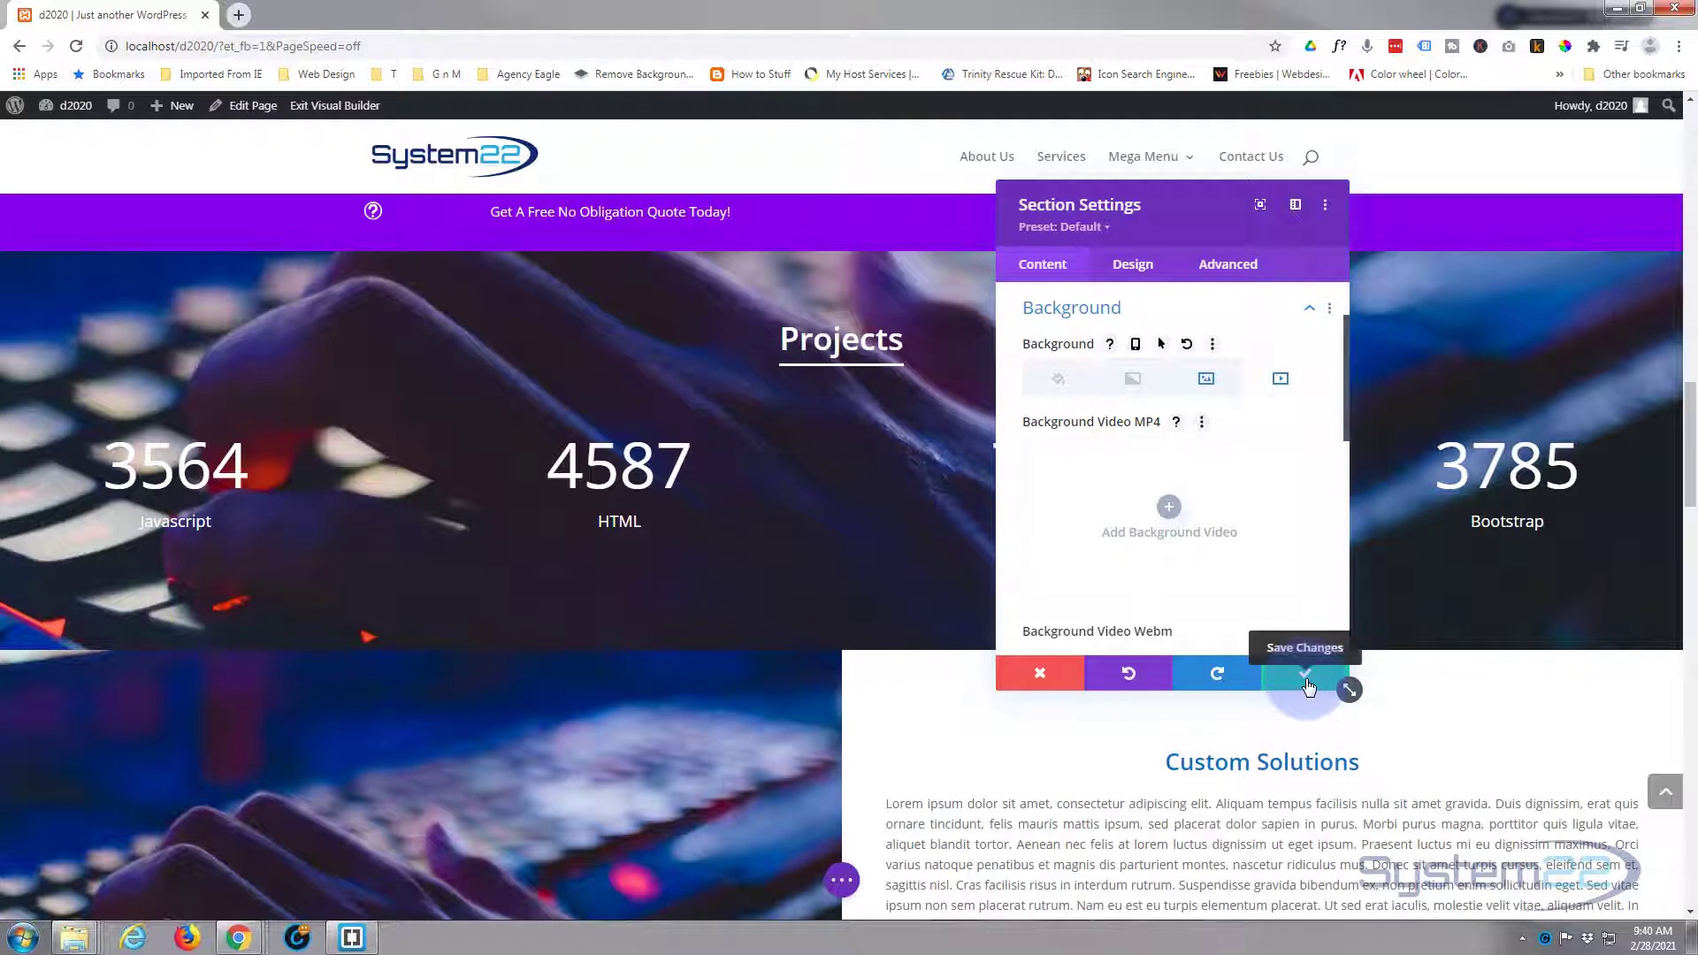
pyautogui.click(1305, 677)
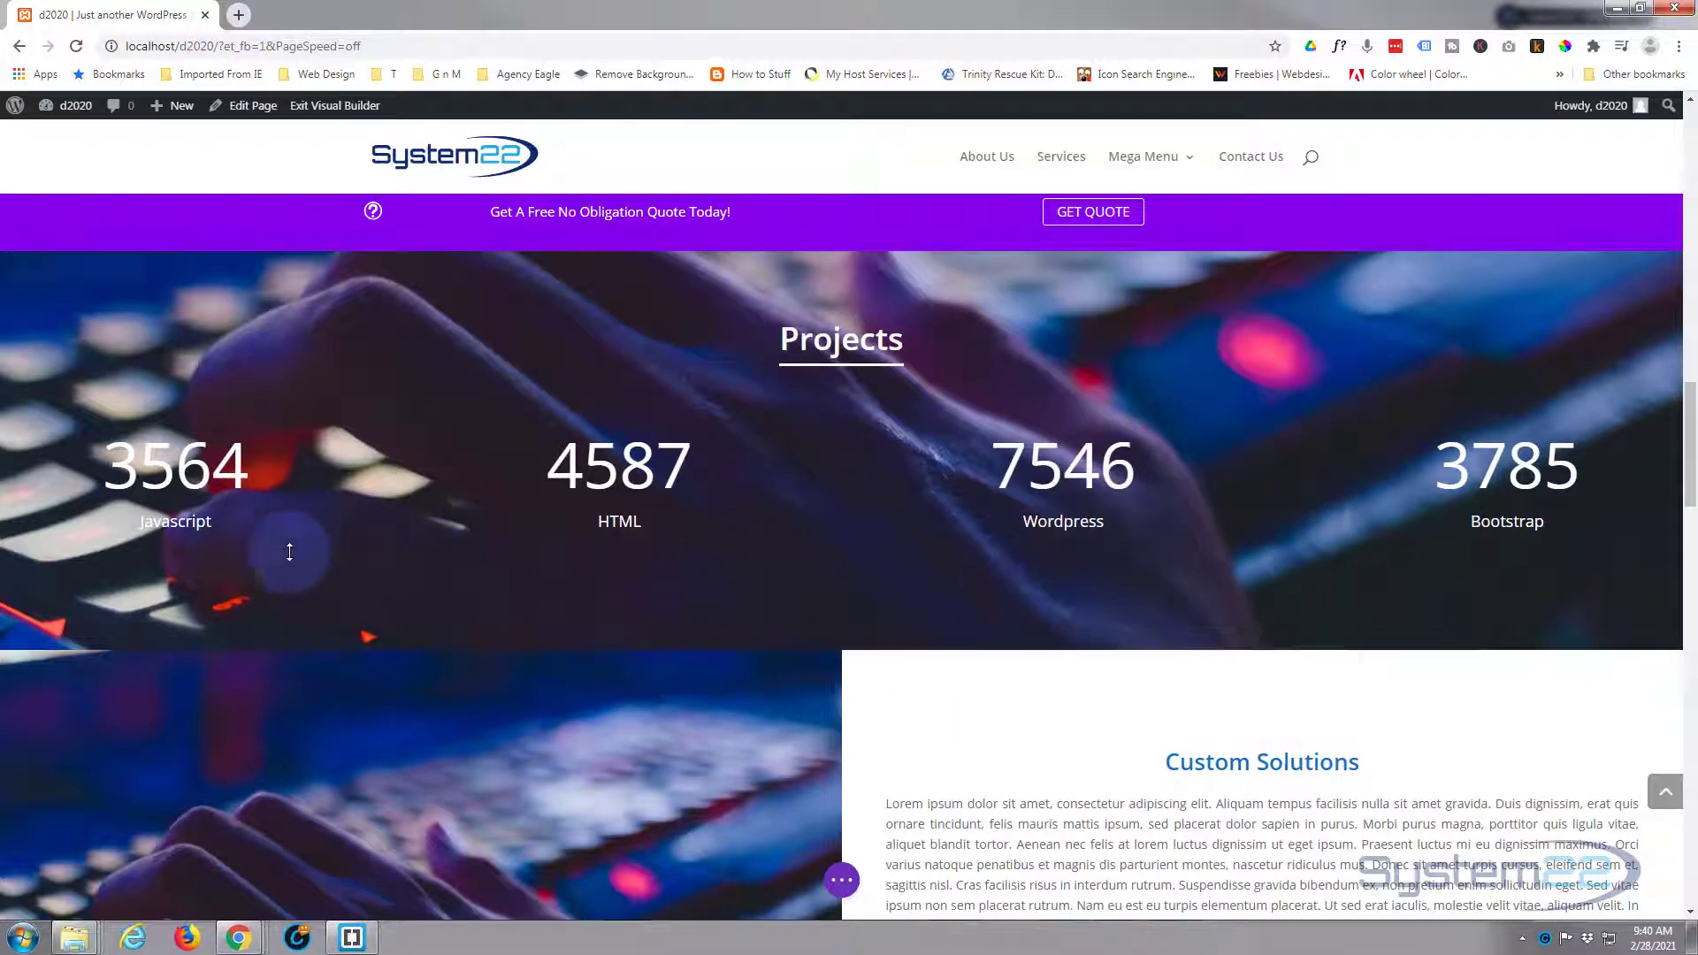
# Insert a Blurb module into the Javascript counter column.
pyautogui.moveTo(177, 464)
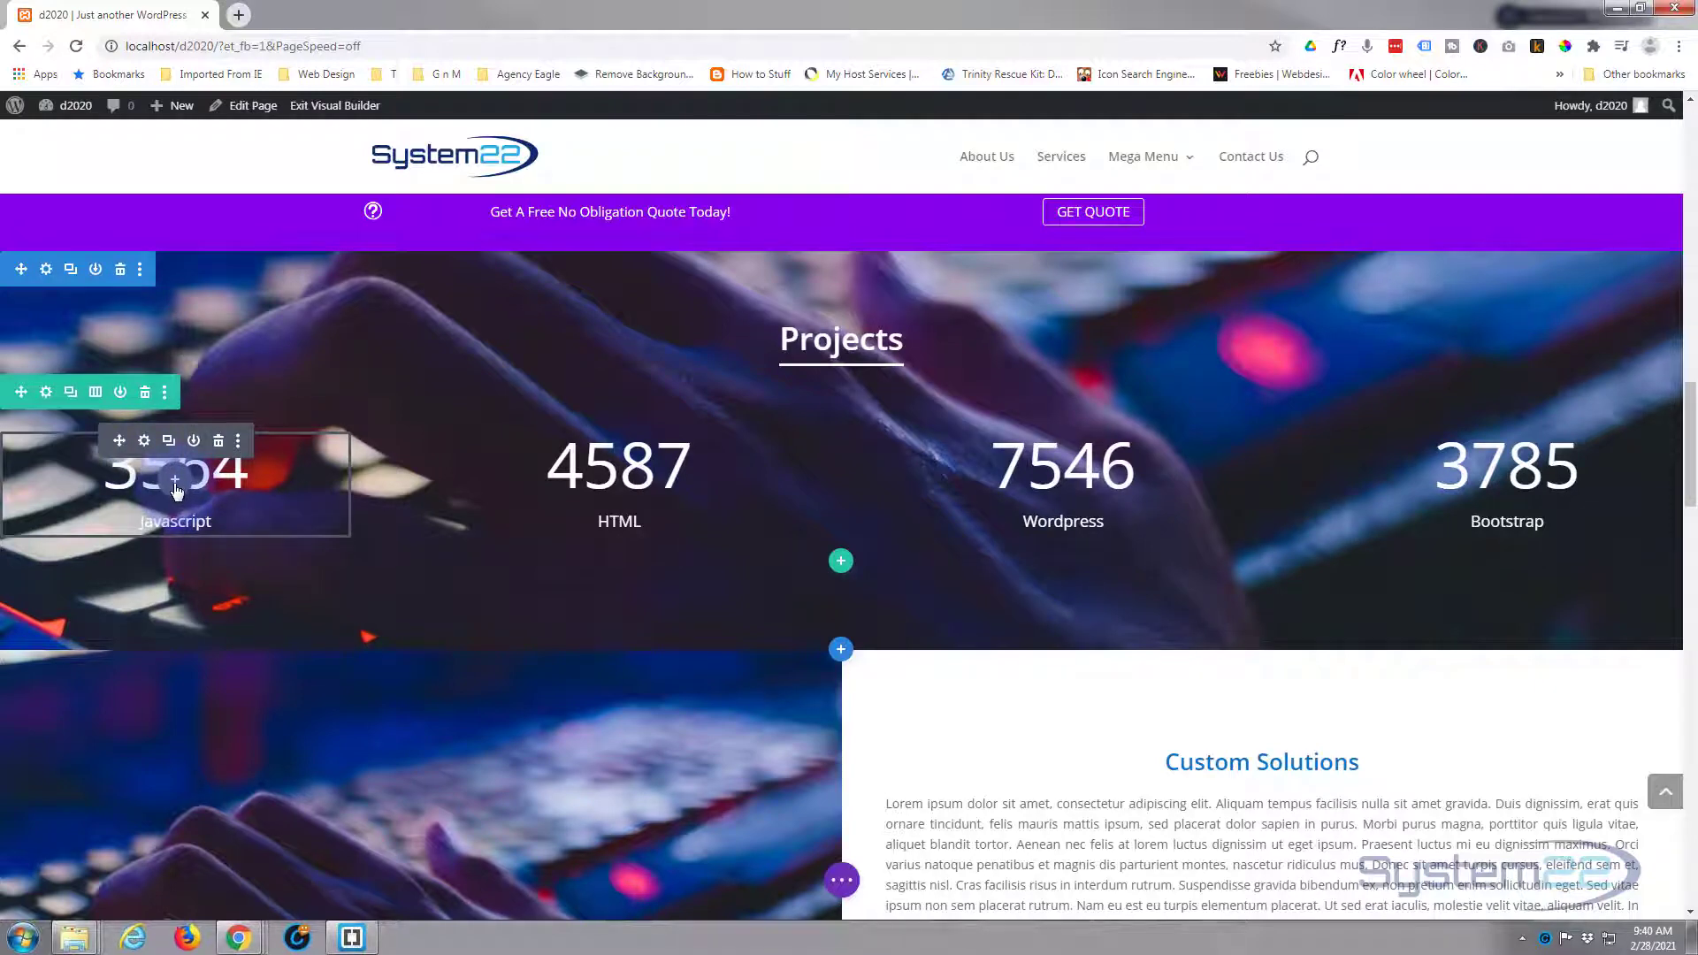
pyautogui.click(175, 482)
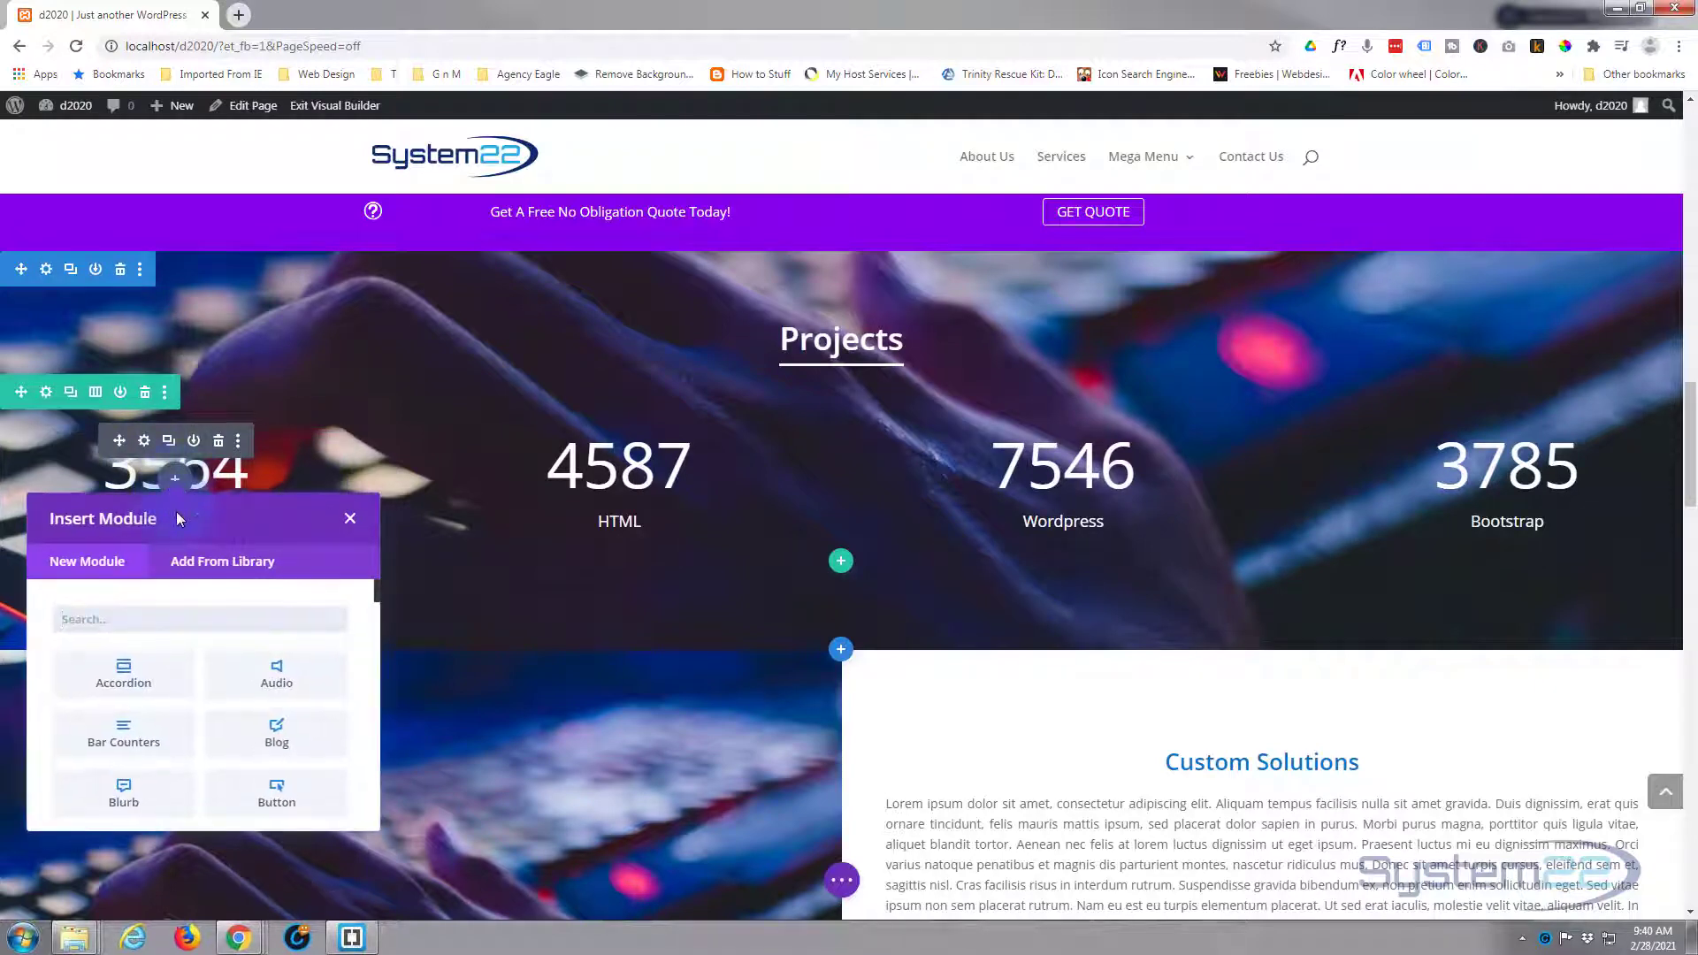
pyautogui.click(194, 557)
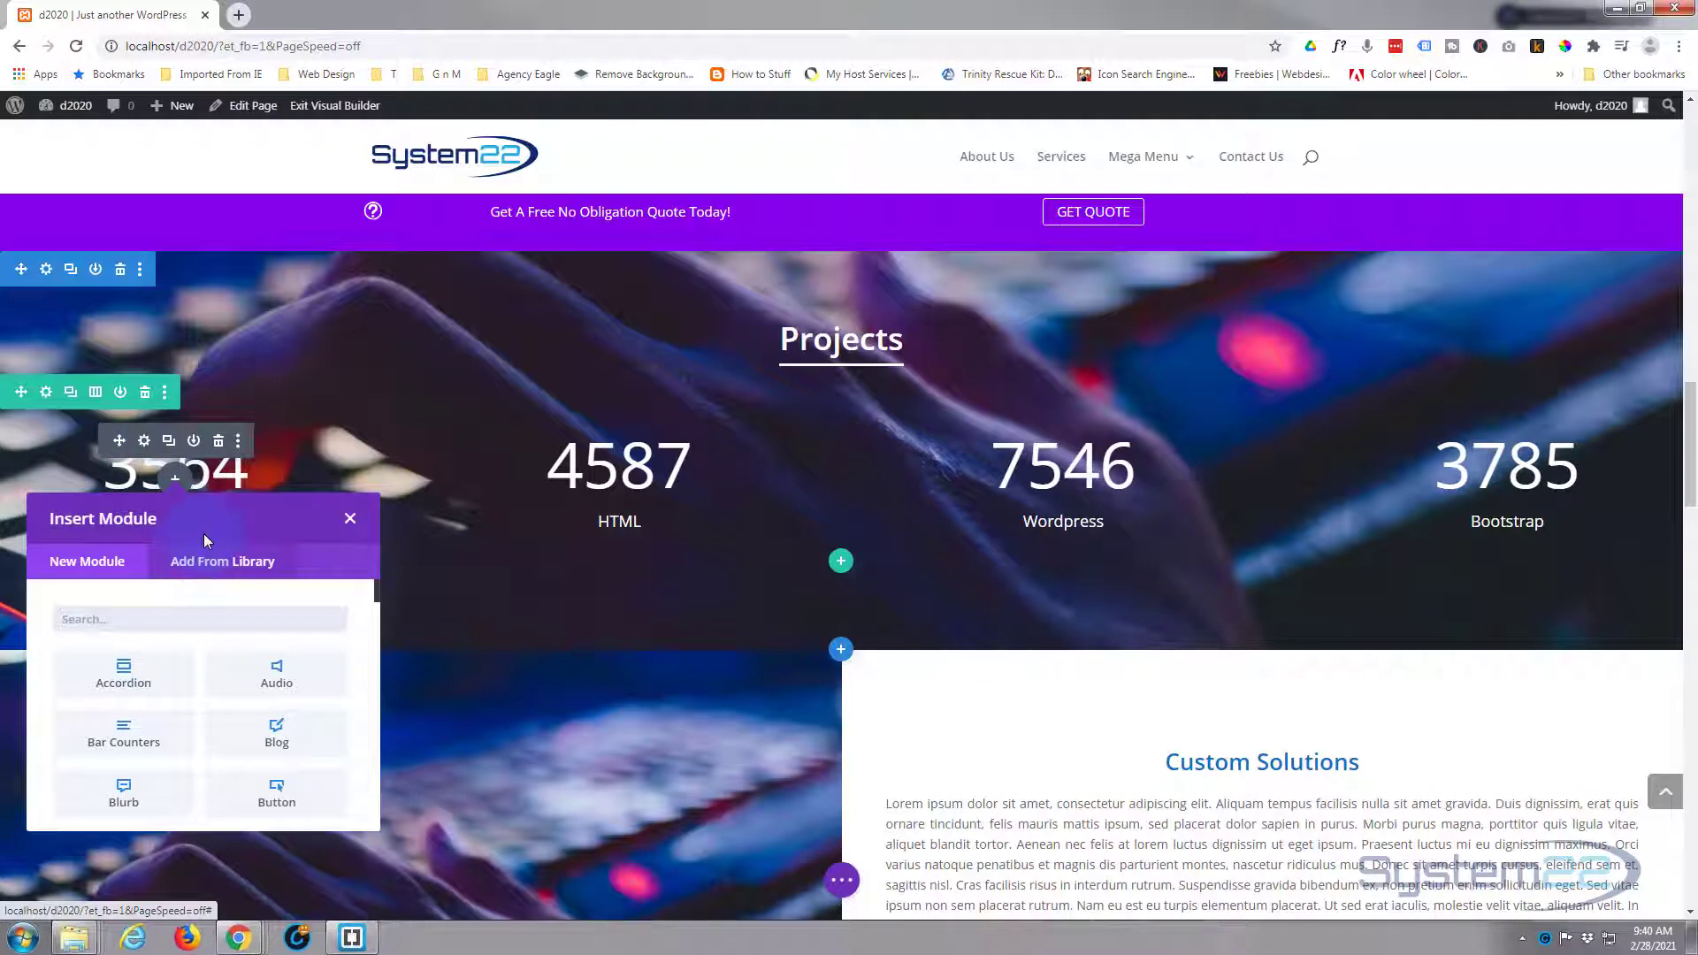
pyautogui.click(157, 677)
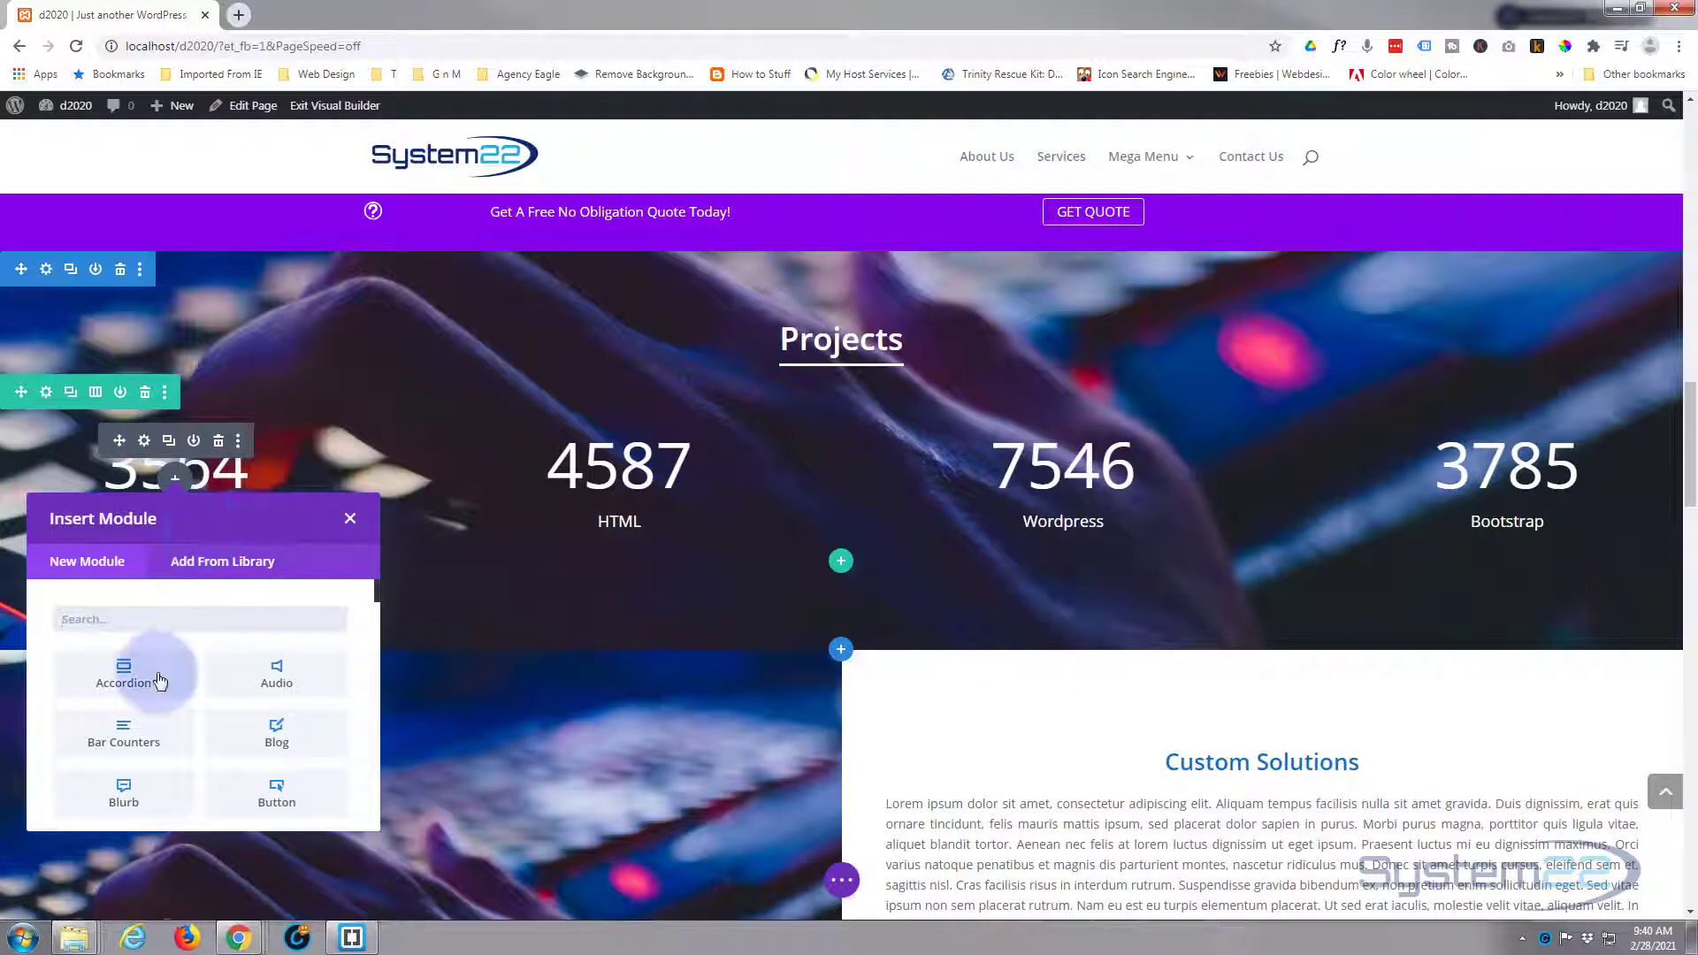
pyautogui.scroll(-1, 159, 685)
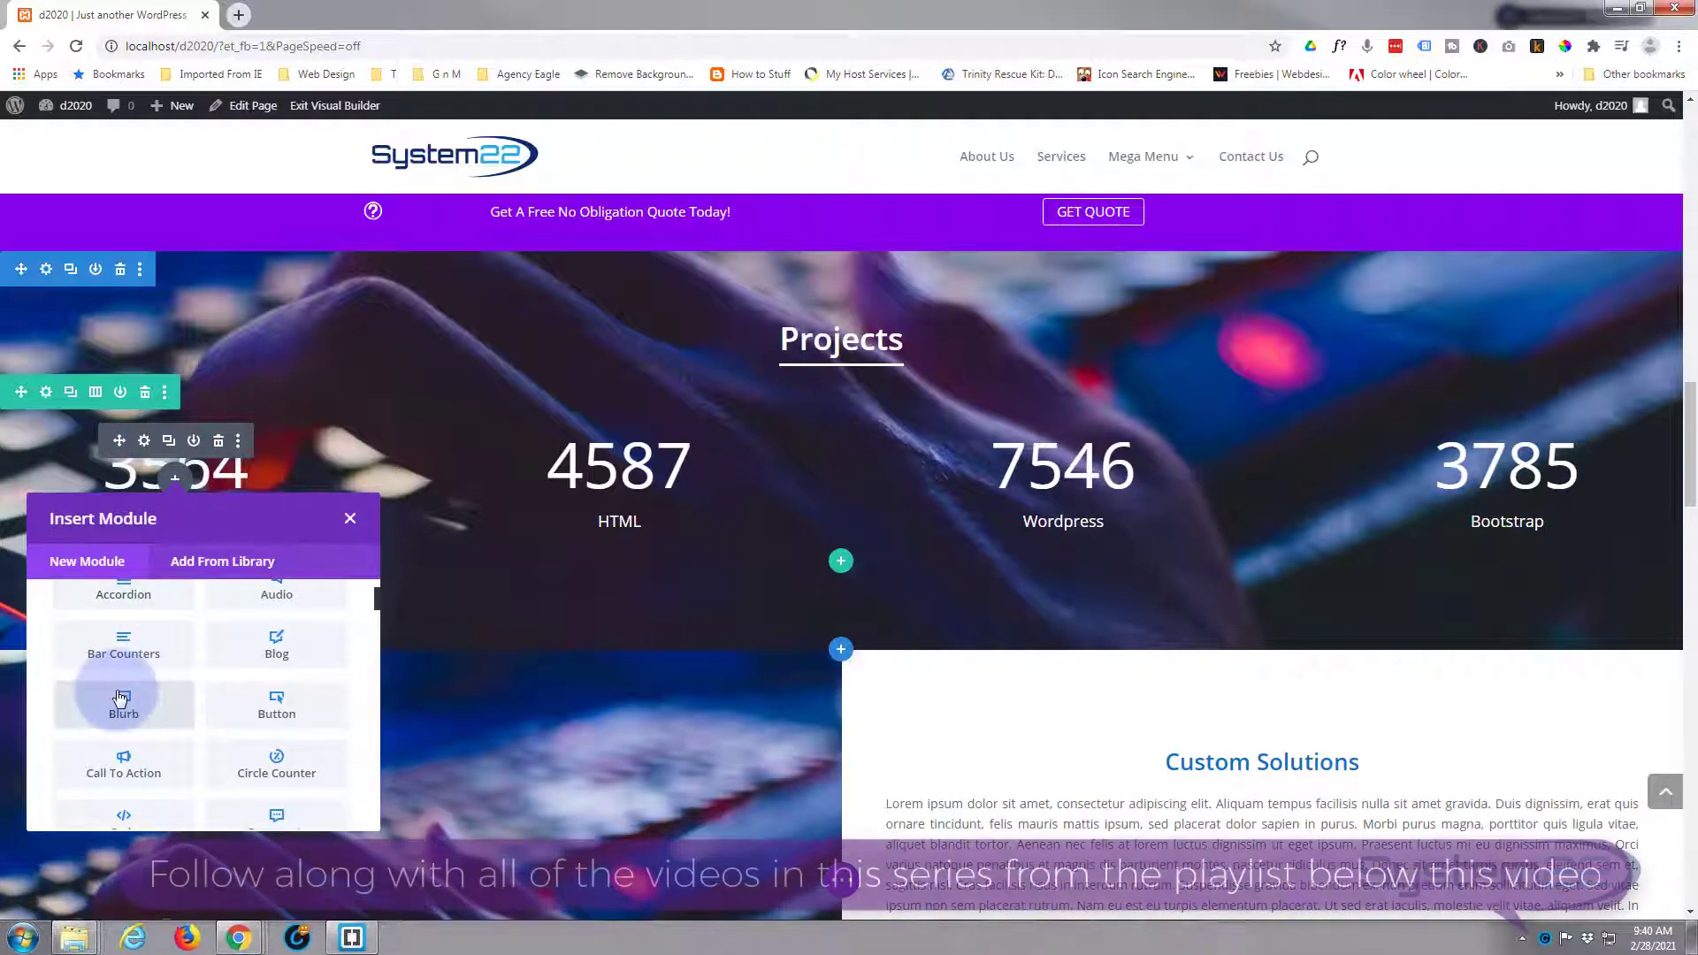
pyautogui.click(122, 706)
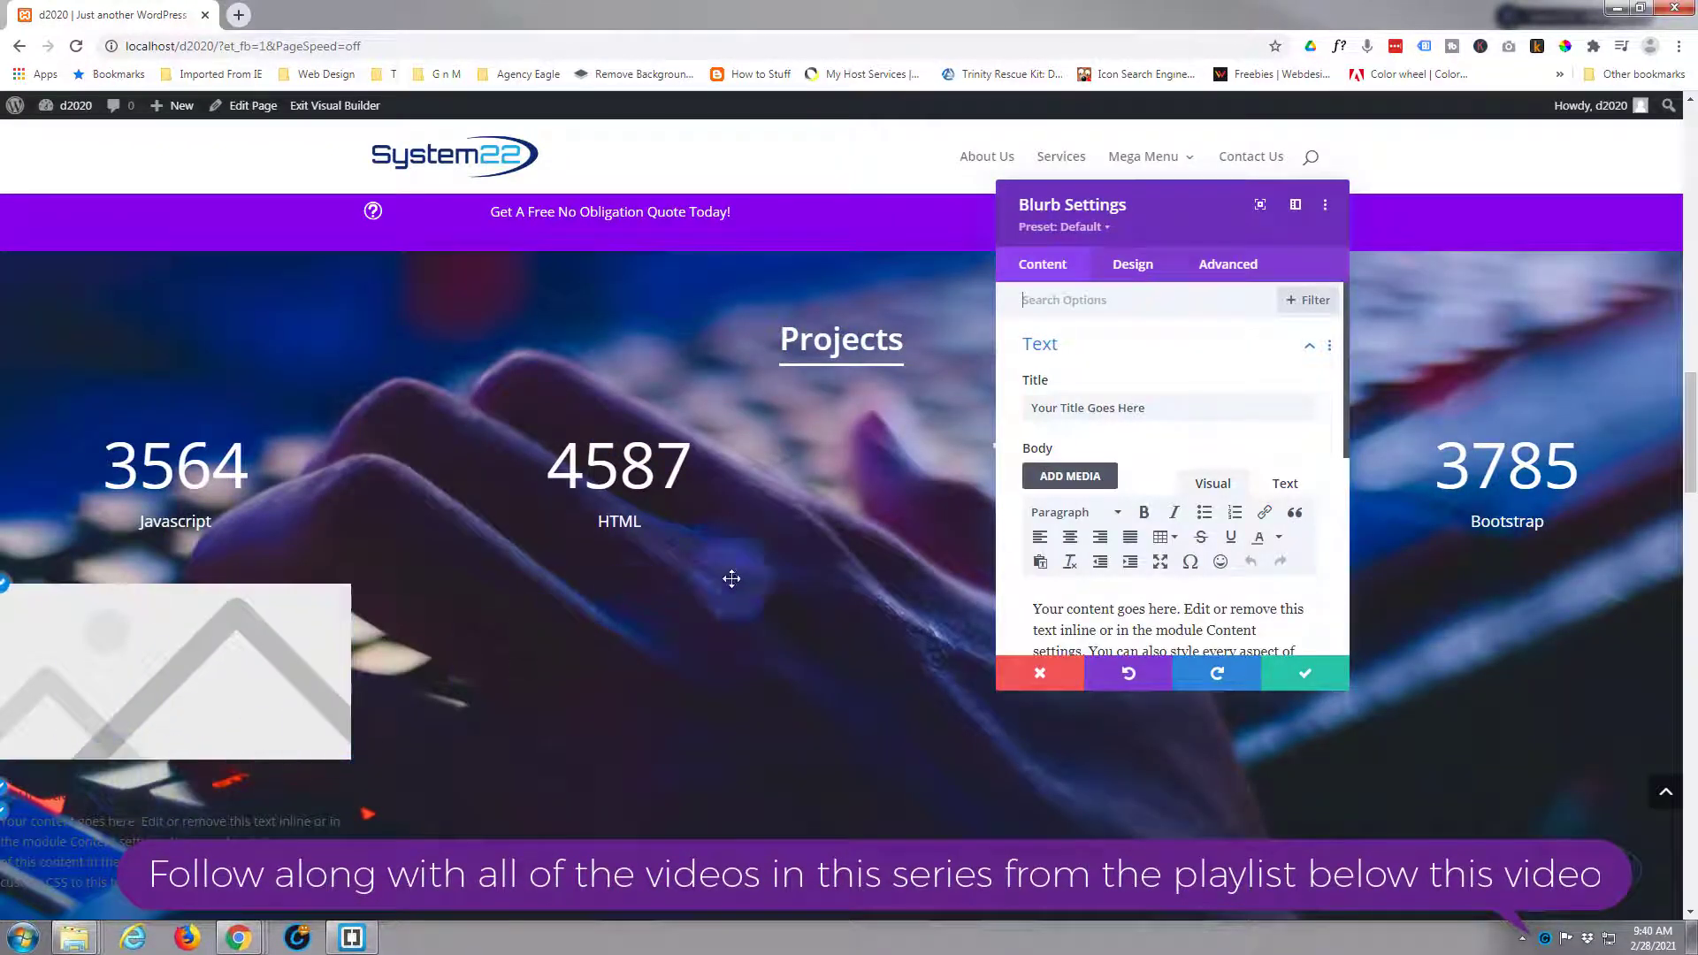
# Clear the blurb's placeholder title and body text.
pyautogui.click(1187, 438)
pyautogui.tripleClick(1165, 403)
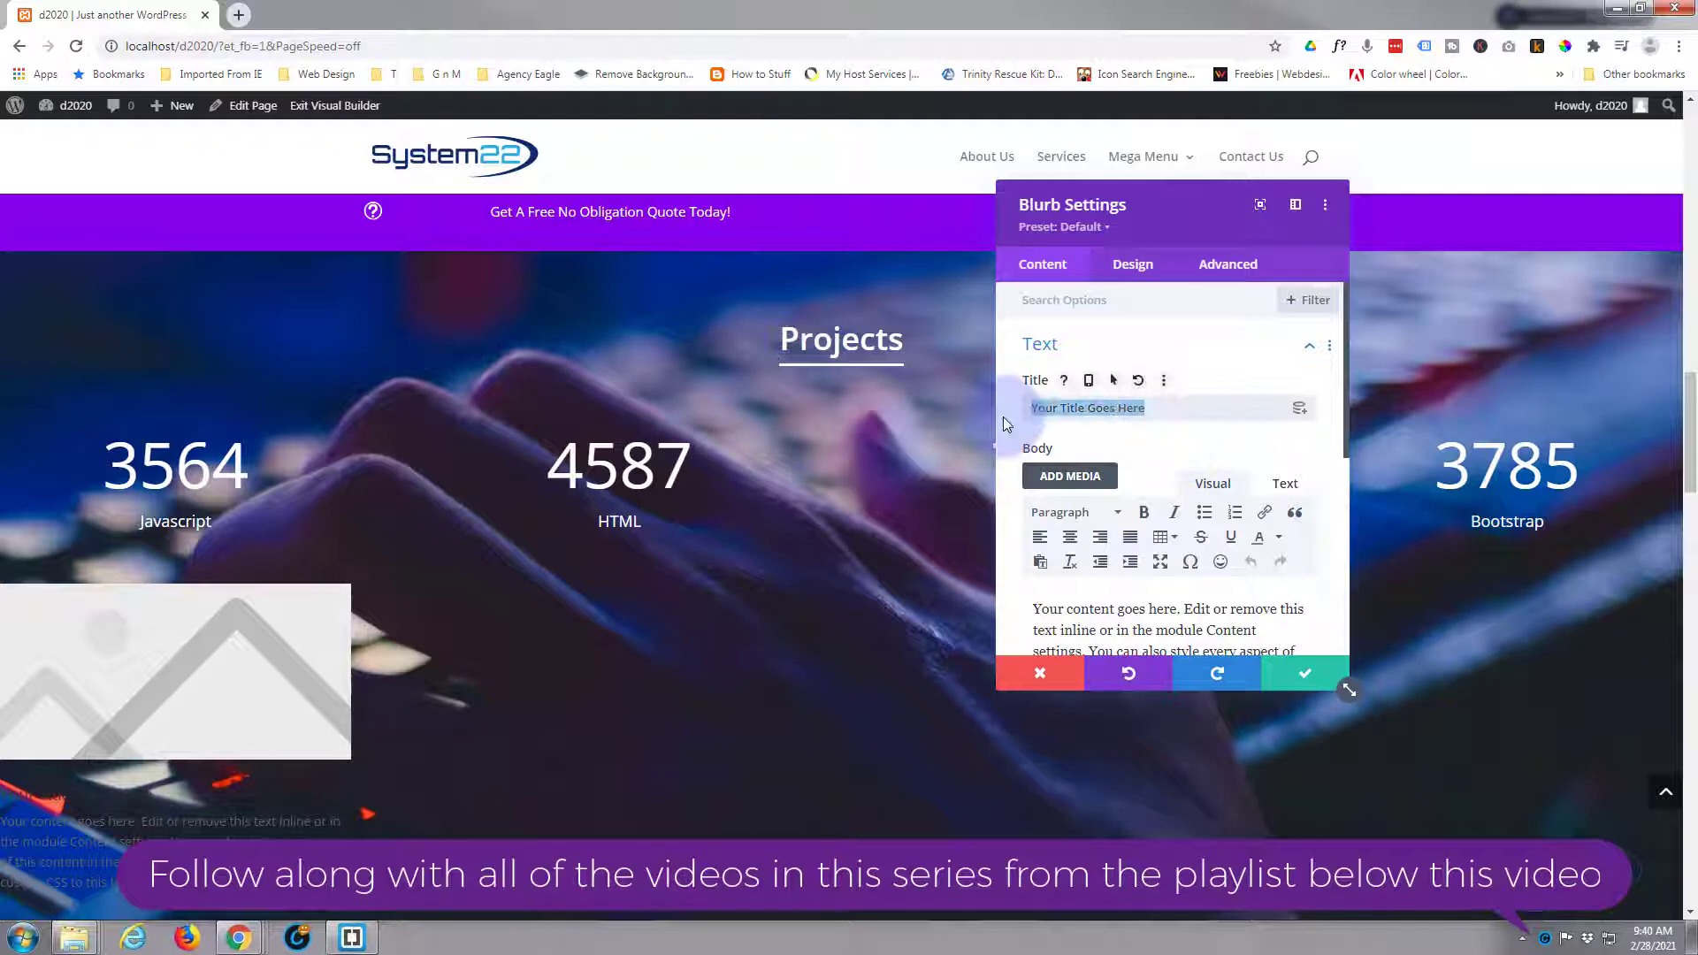
pyautogui.press('BackSpace')
pyautogui.scroll(-3, 1155, 493)
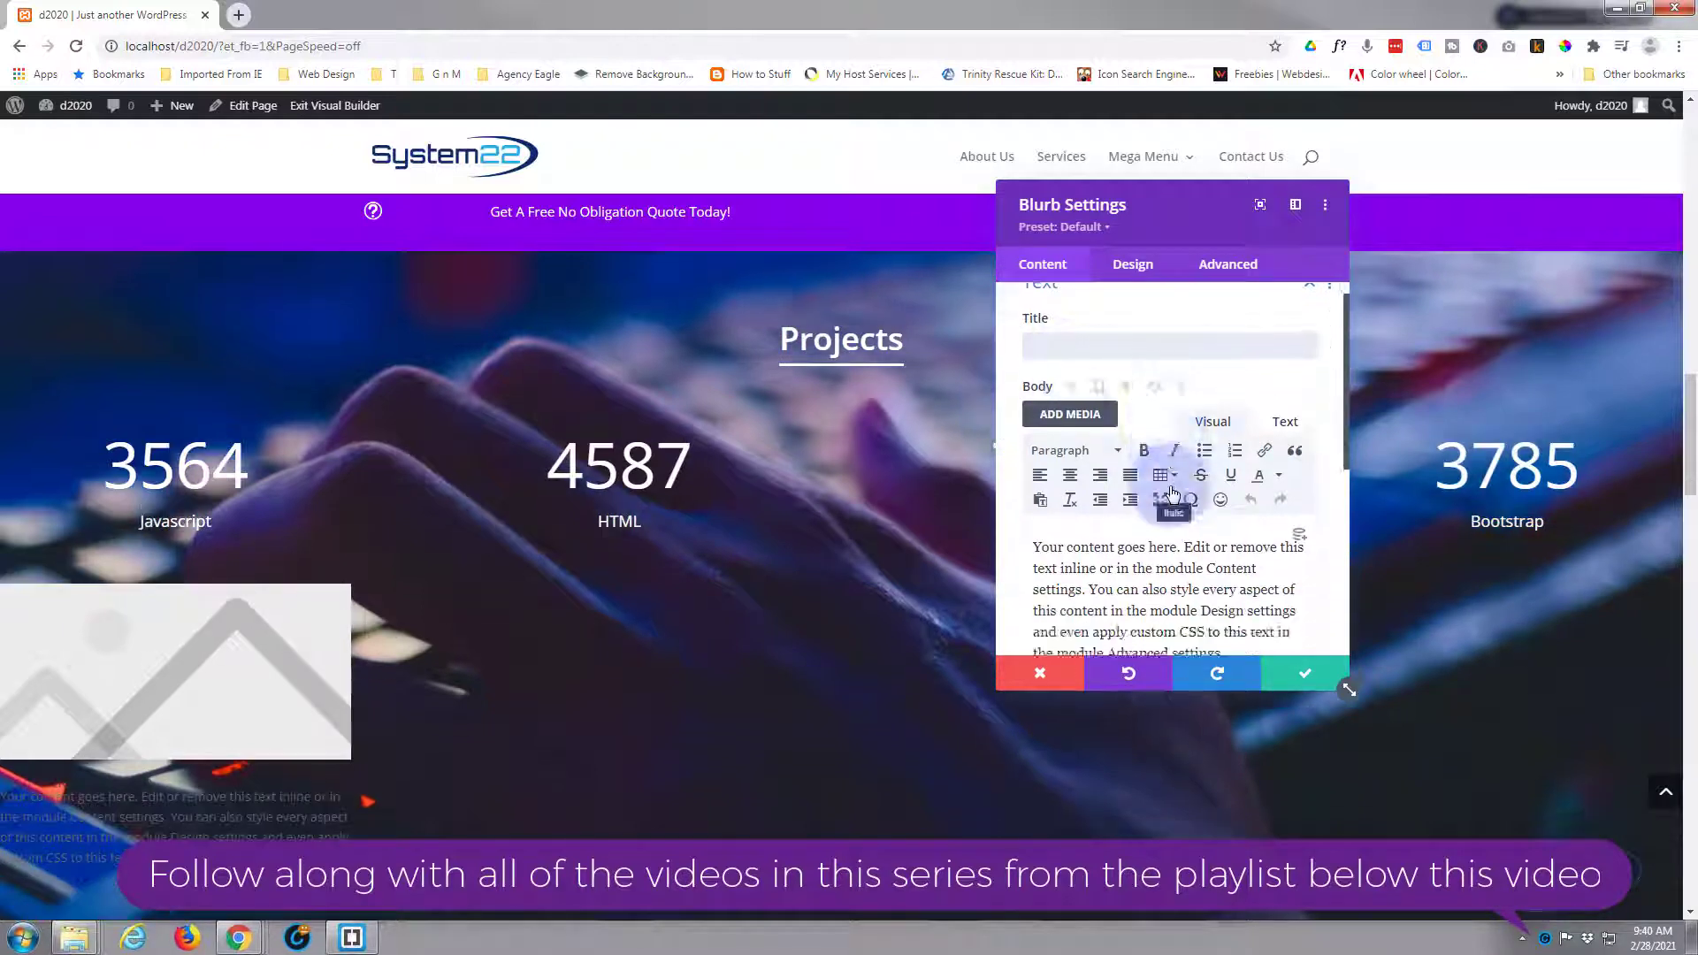
pyautogui.moveTo(1225, 451); pyautogui.dragTo(1013, 336)
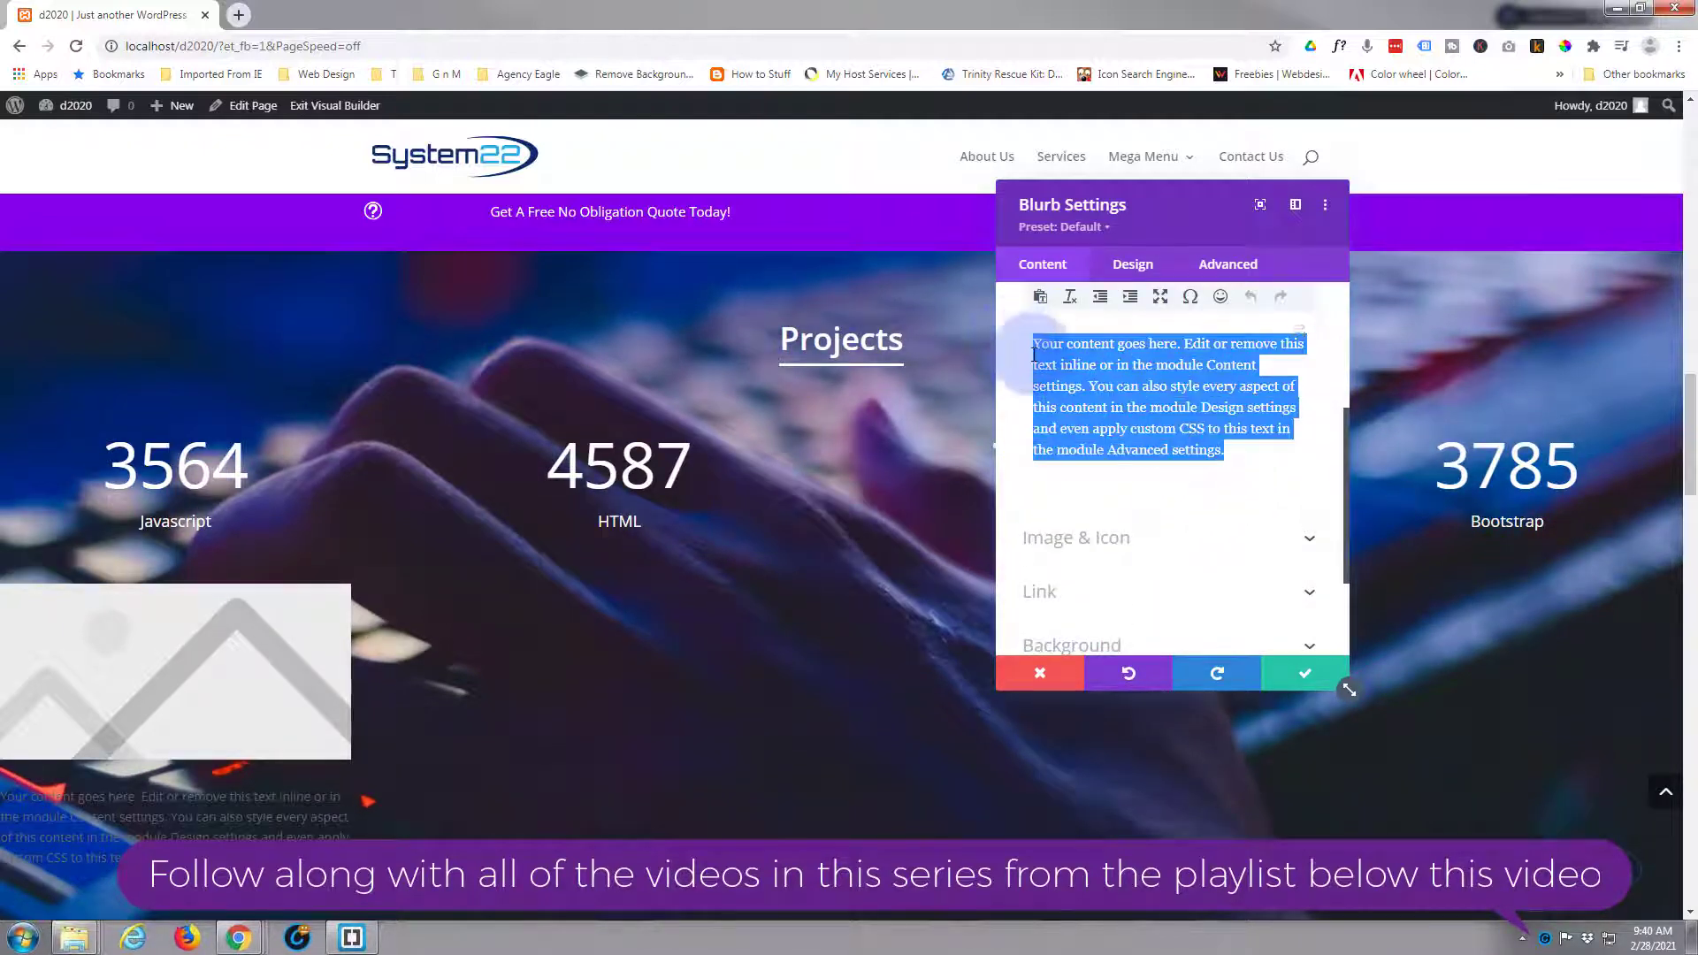
pyautogui.press('BackSpace')
# Switch the blurb to use an icon and pick the target icon.
pyautogui.click(1117, 432)
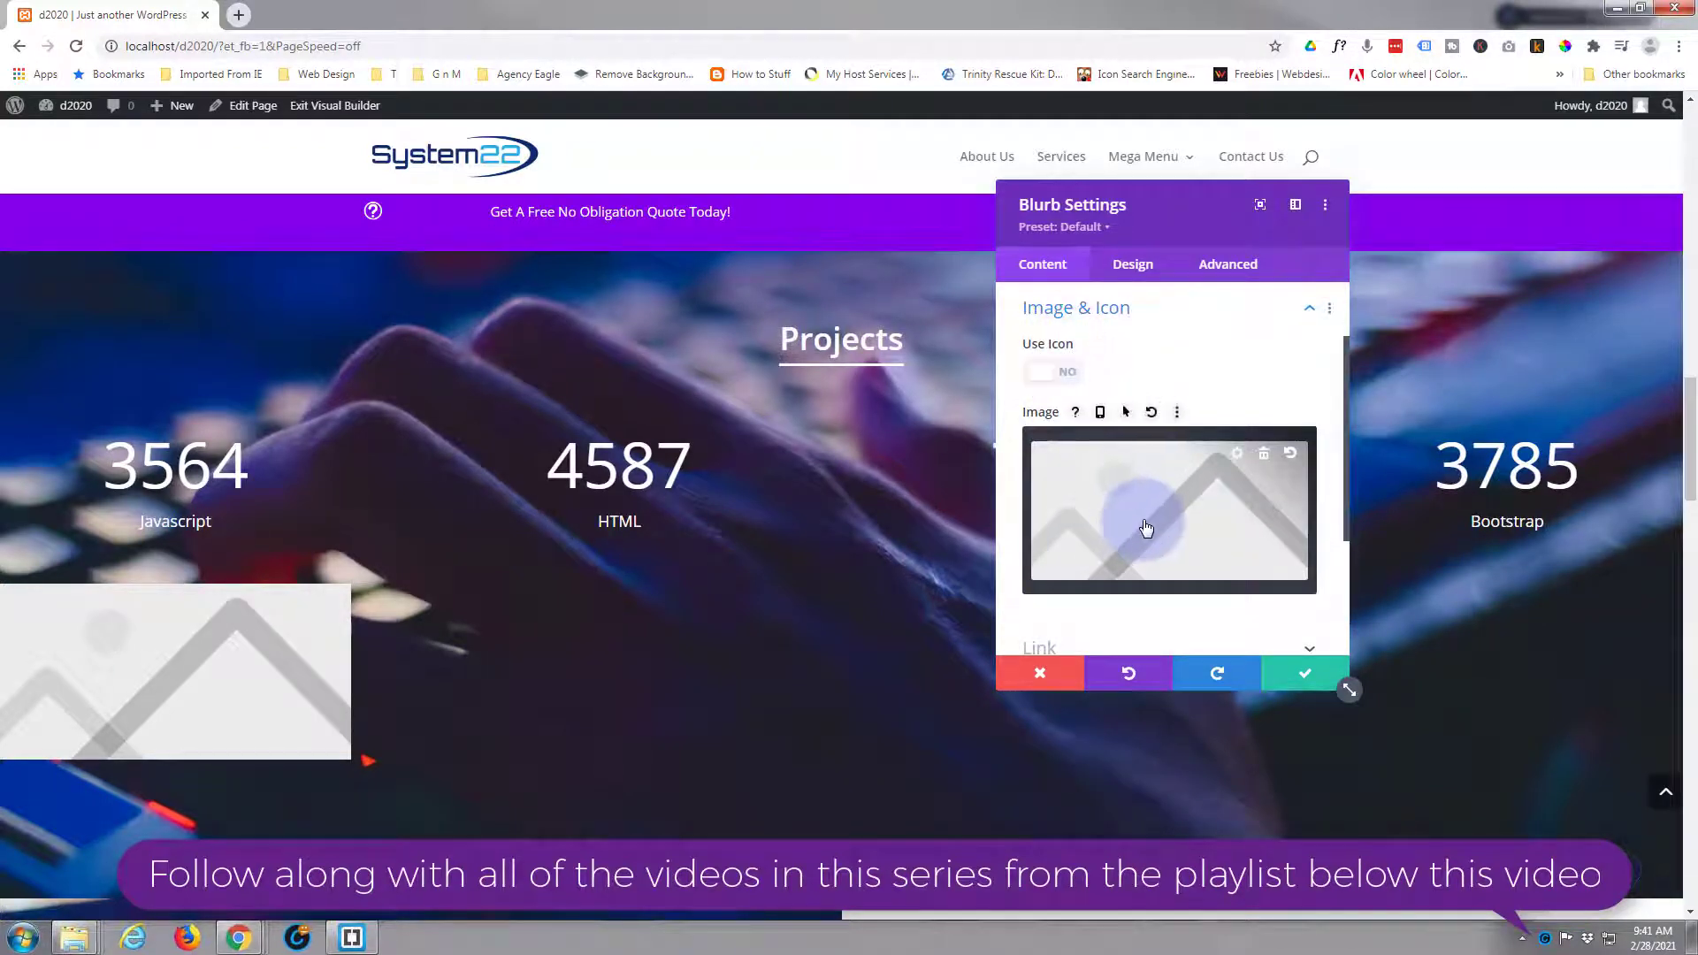
pyautogui.click(1068, 375)
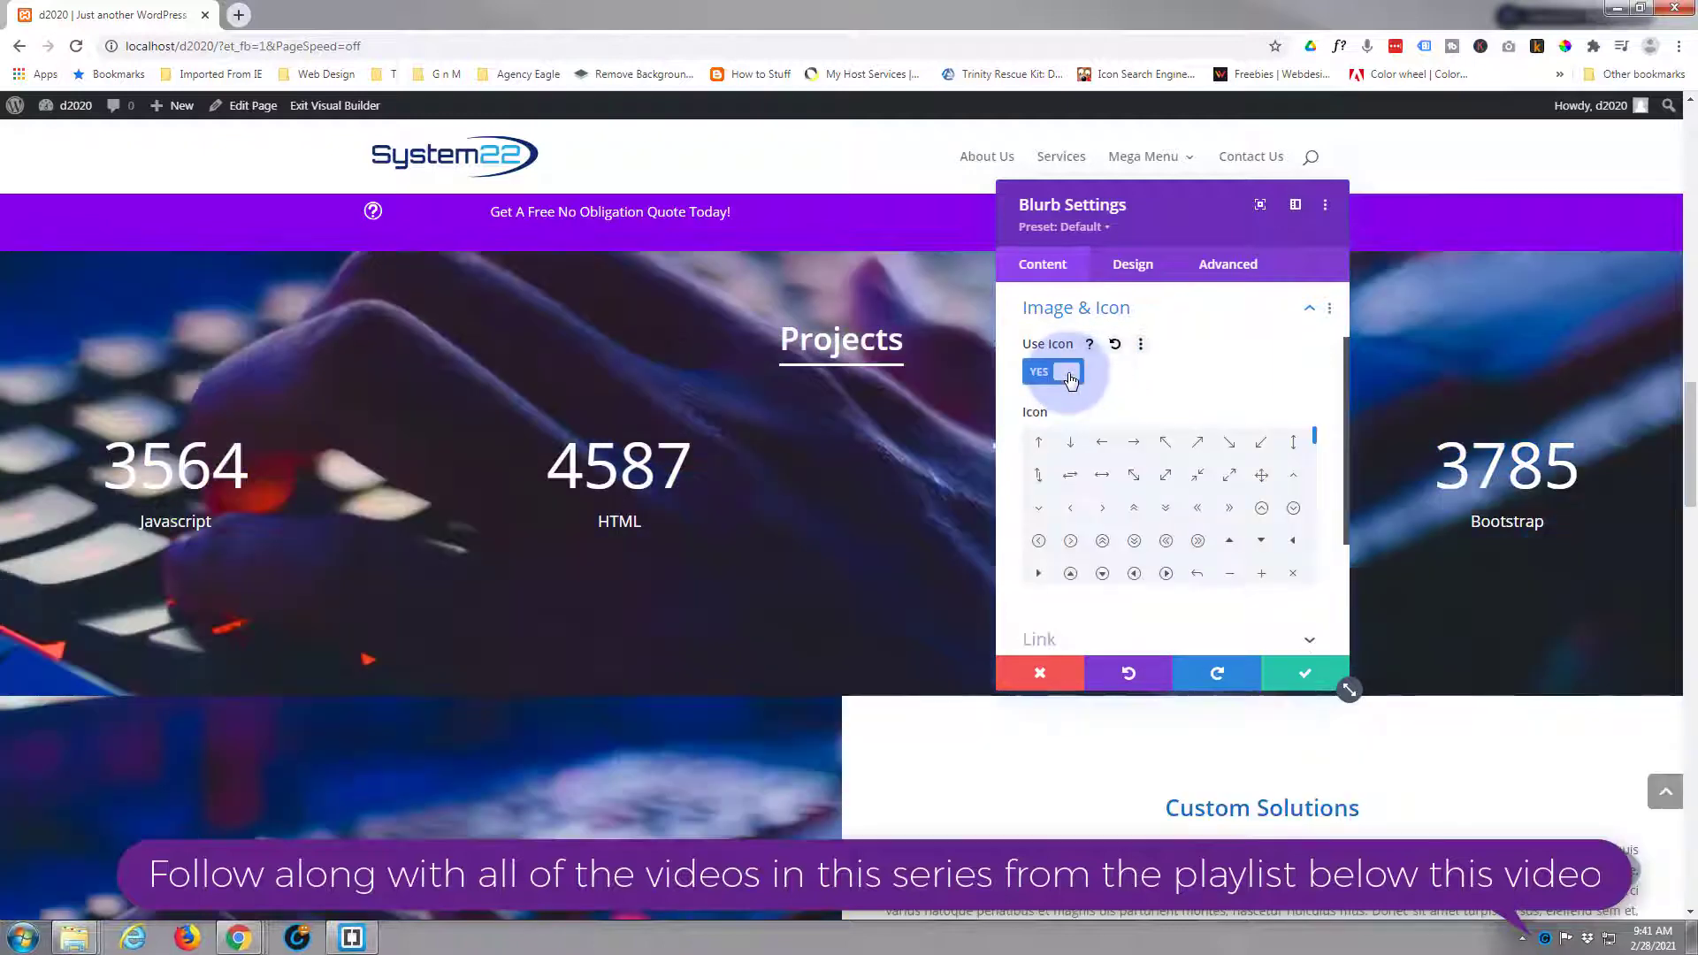
pyautogui.scroll(-3, 1111, 474)
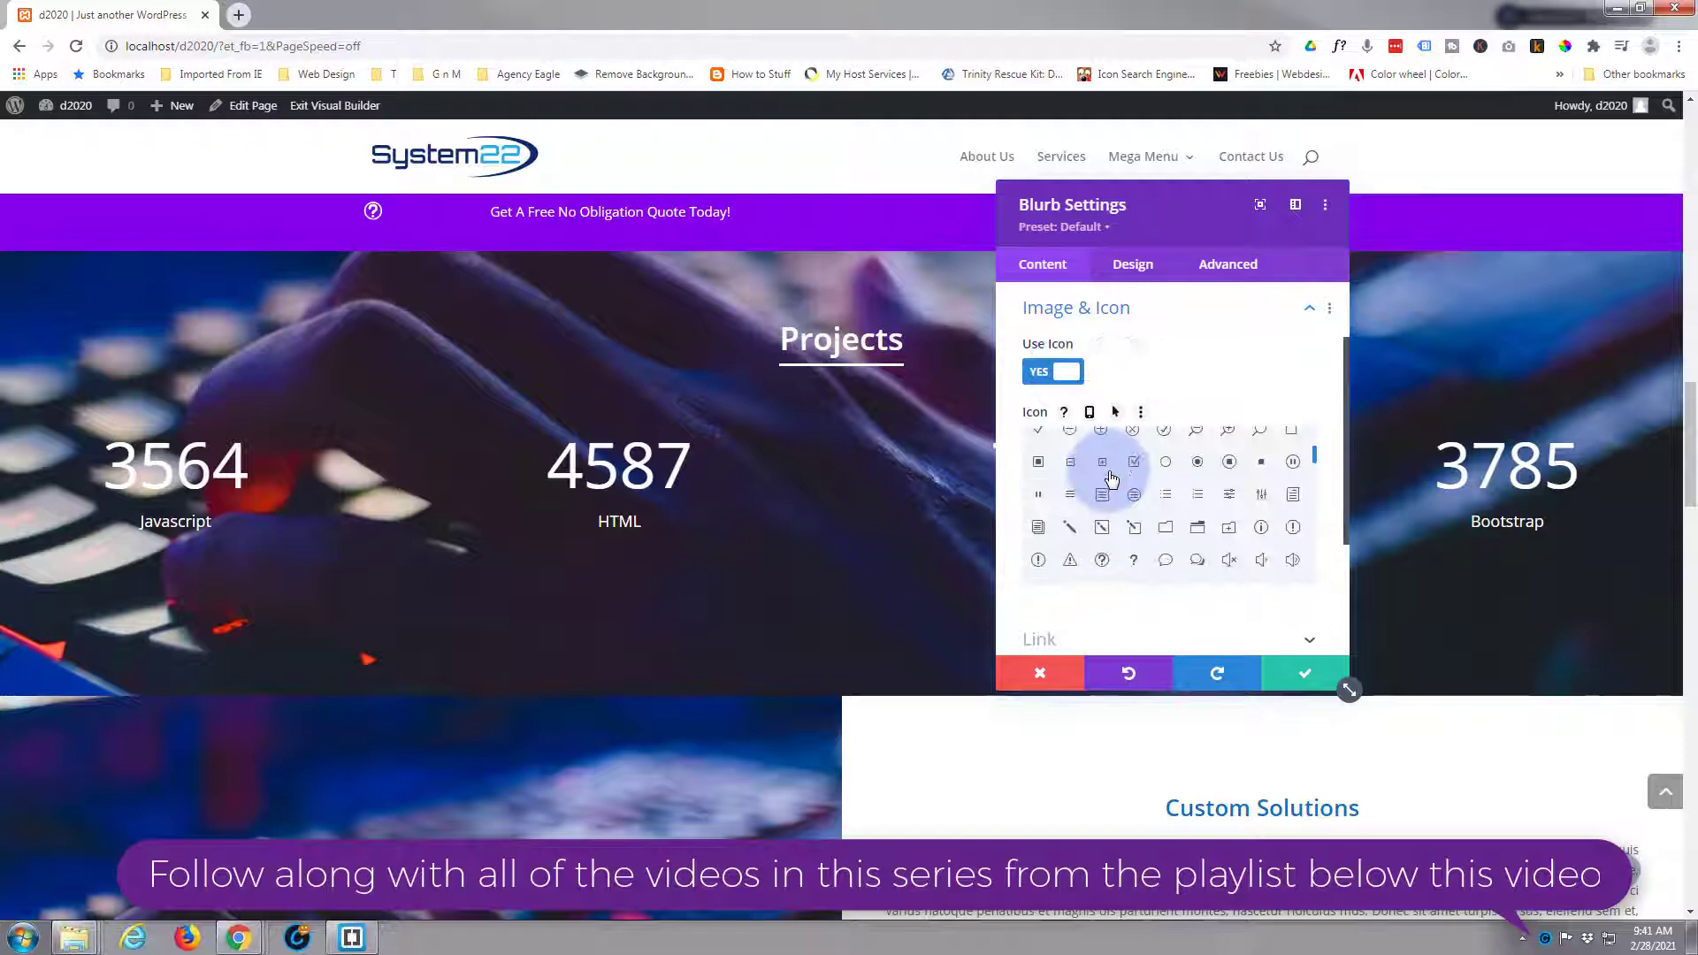
pyautogui.scroll(-5, 1111, 478)
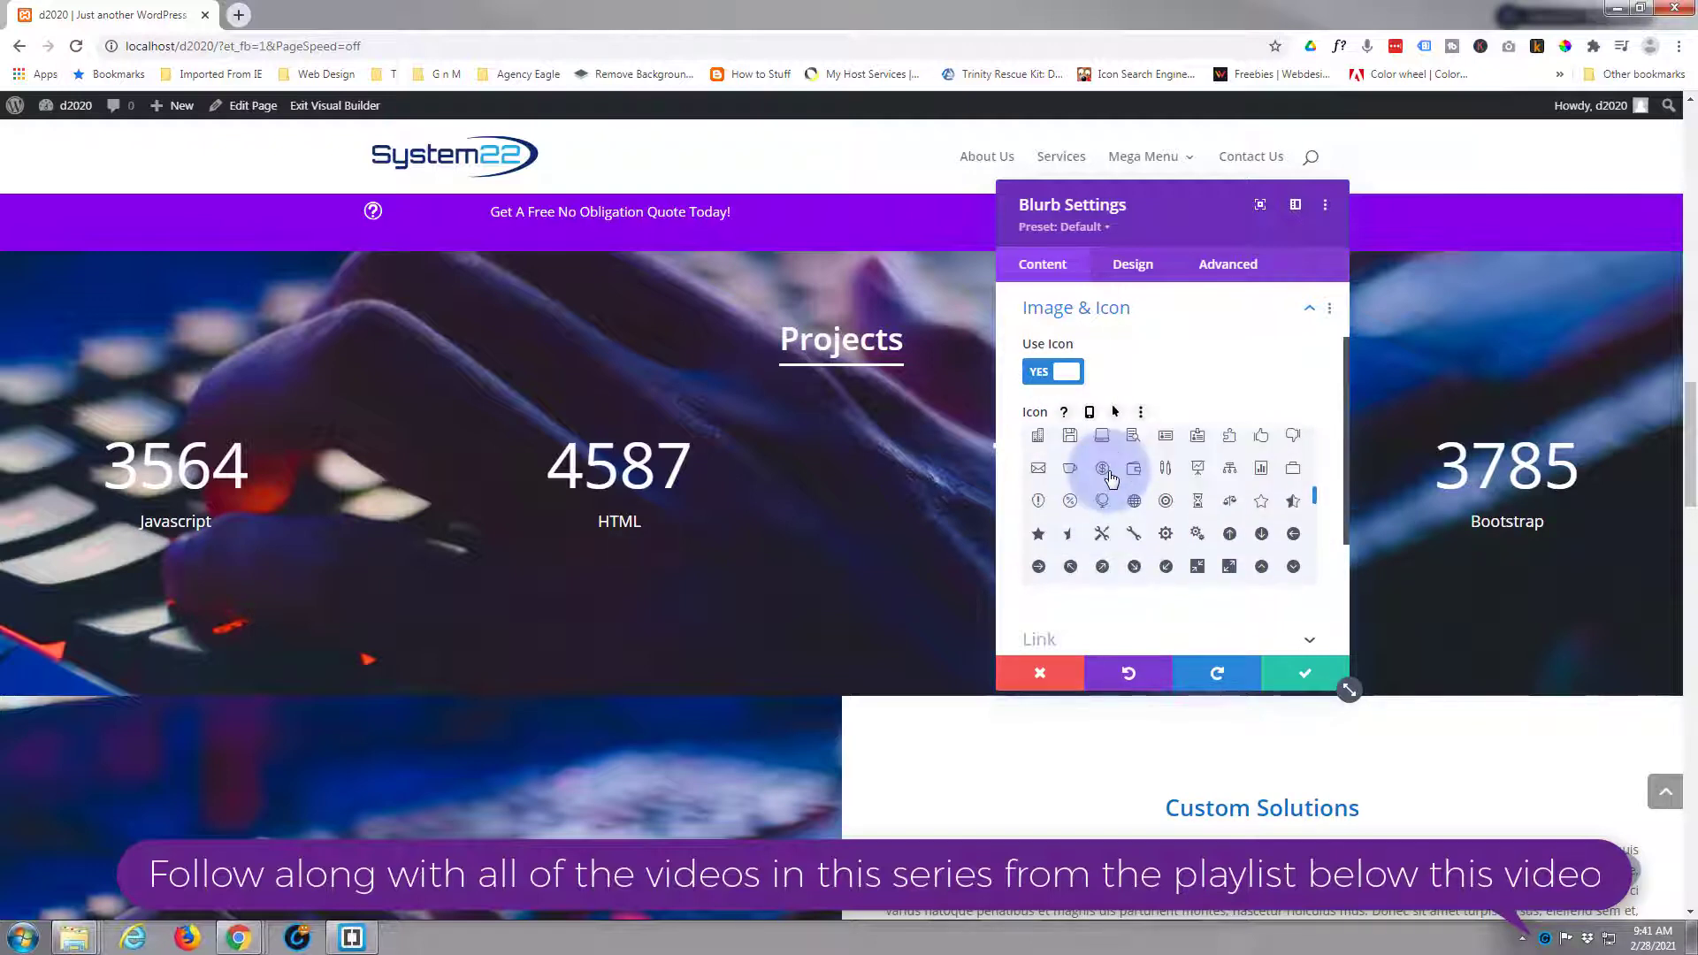
pyautogui.click(1167, 501)
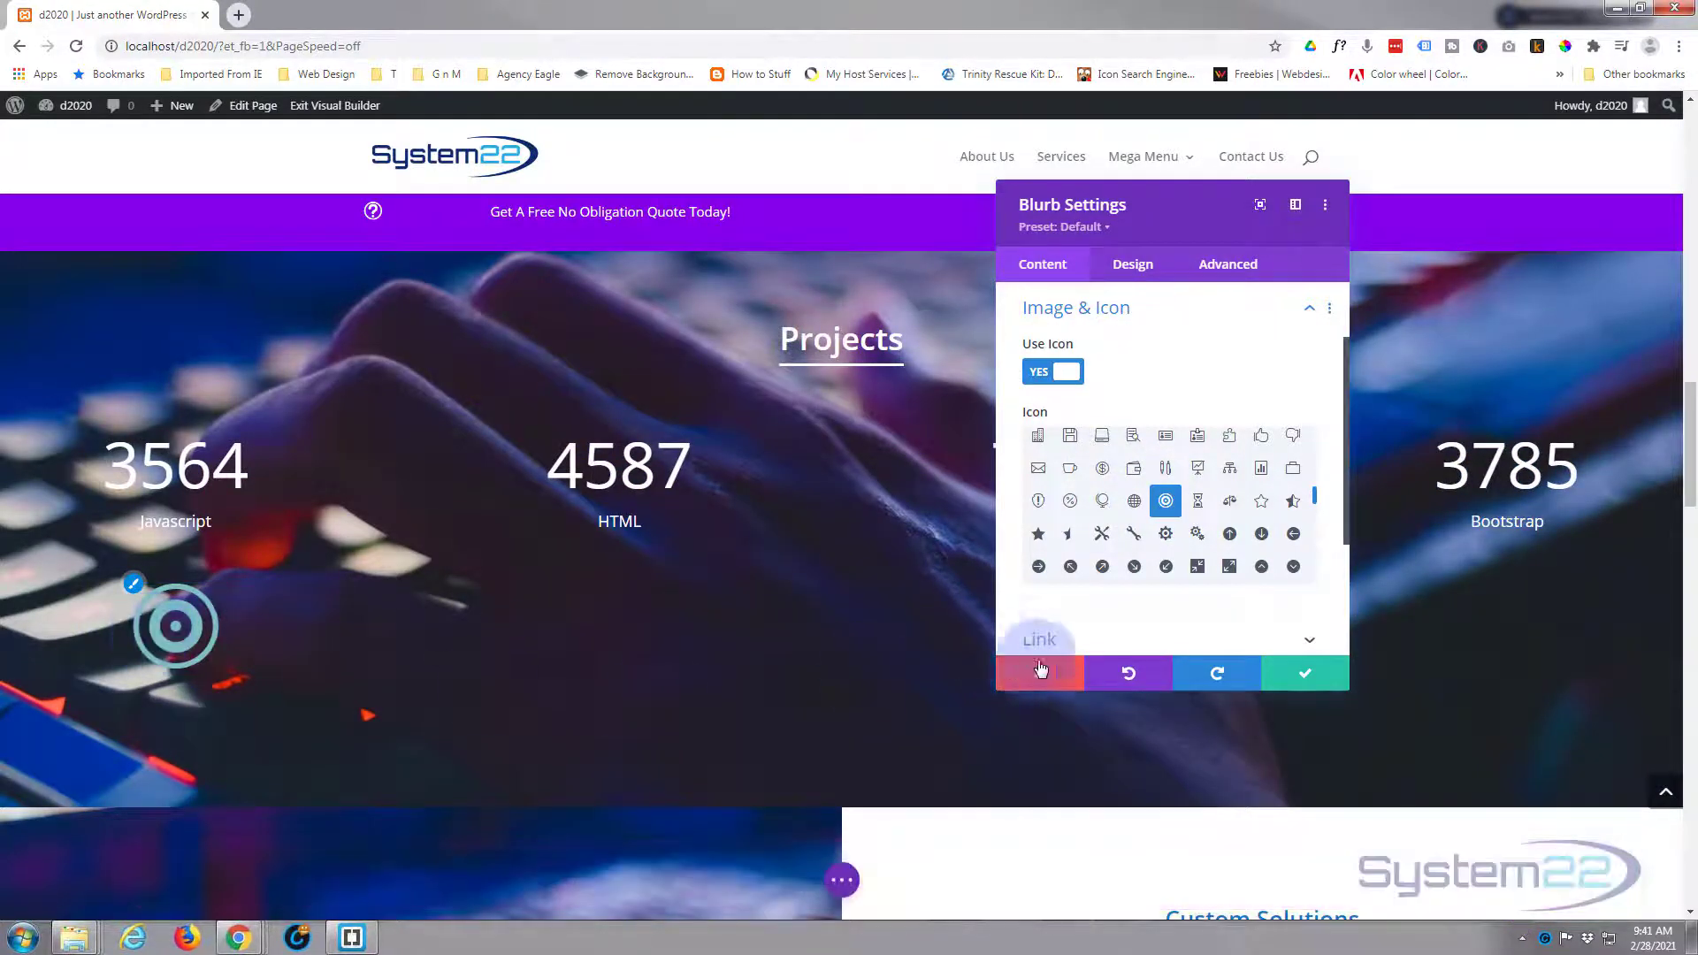
# Set the blurb's icon colour to white in the Design settings.
pyautogui.click(1135, 275)
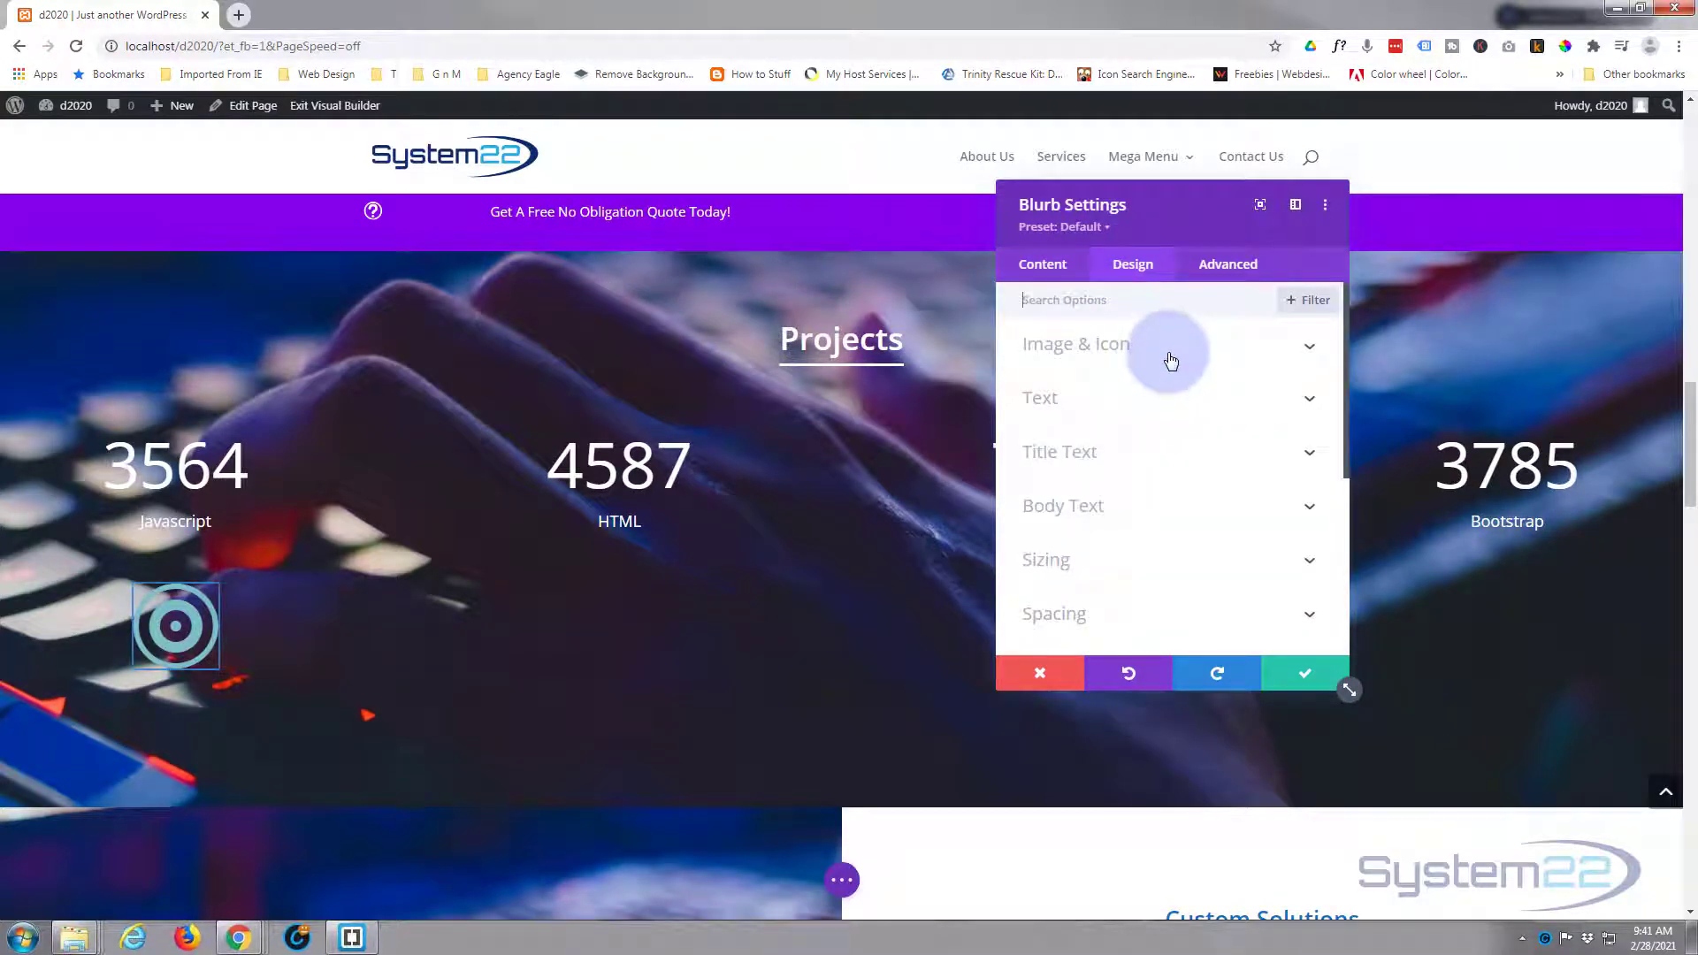
pyautogui.click(1142, 261)
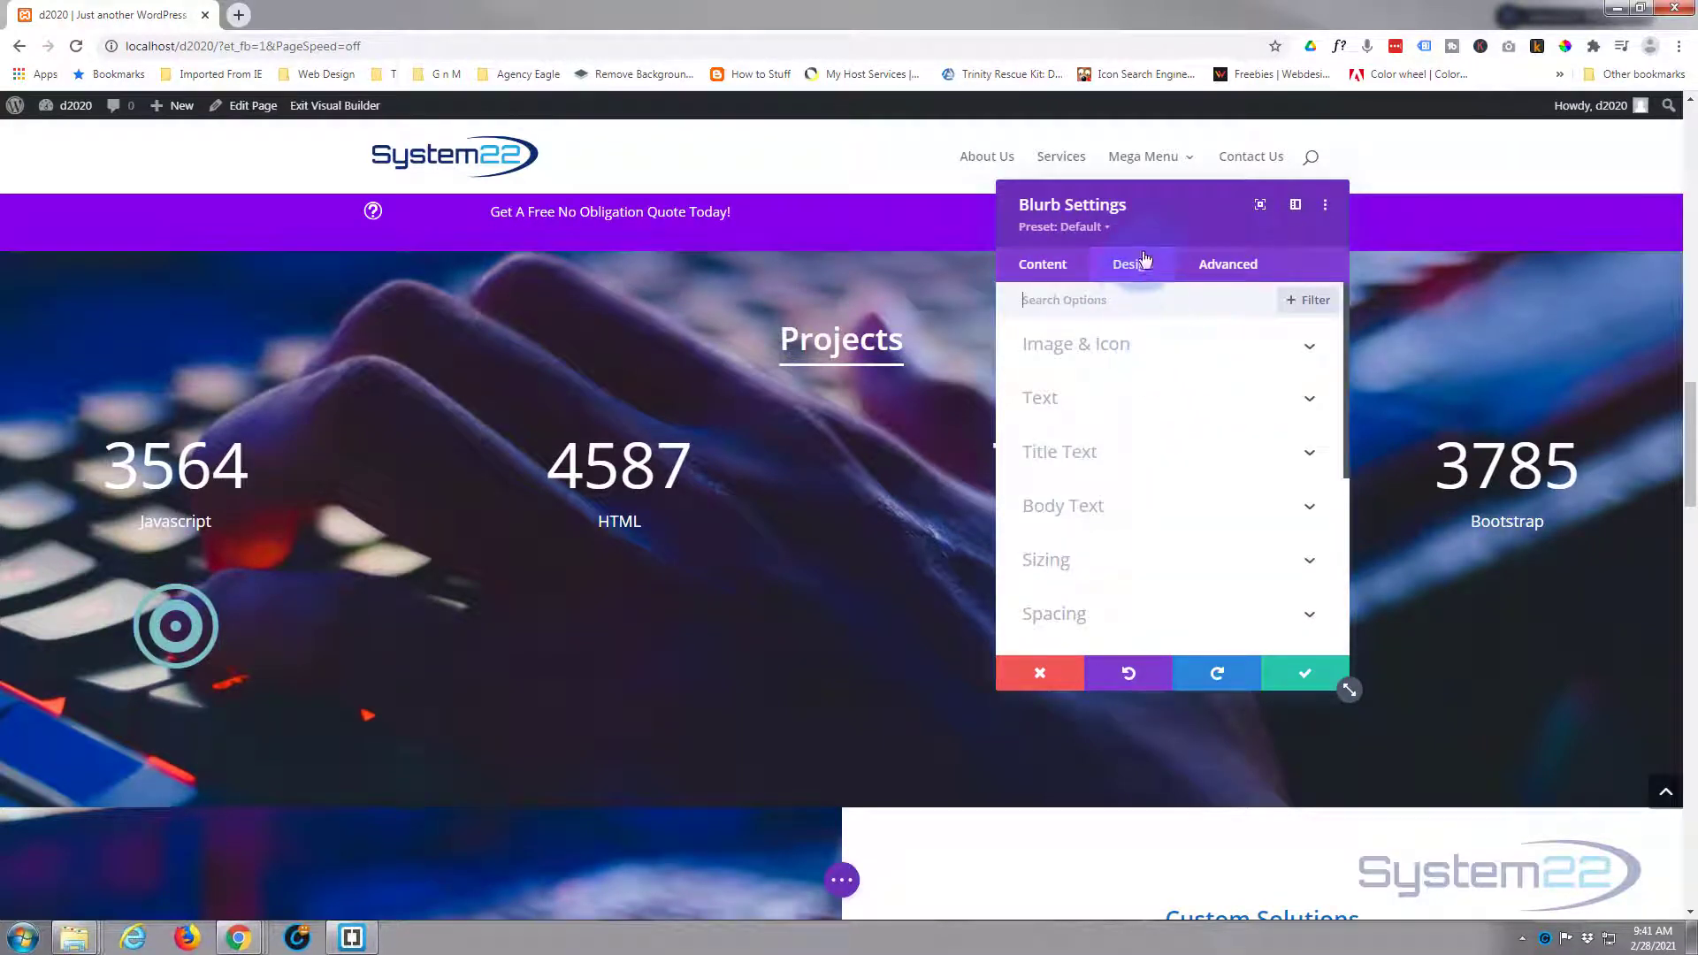
pyautogui.click(1162, 344)
pyautogui.click(1125, 433)
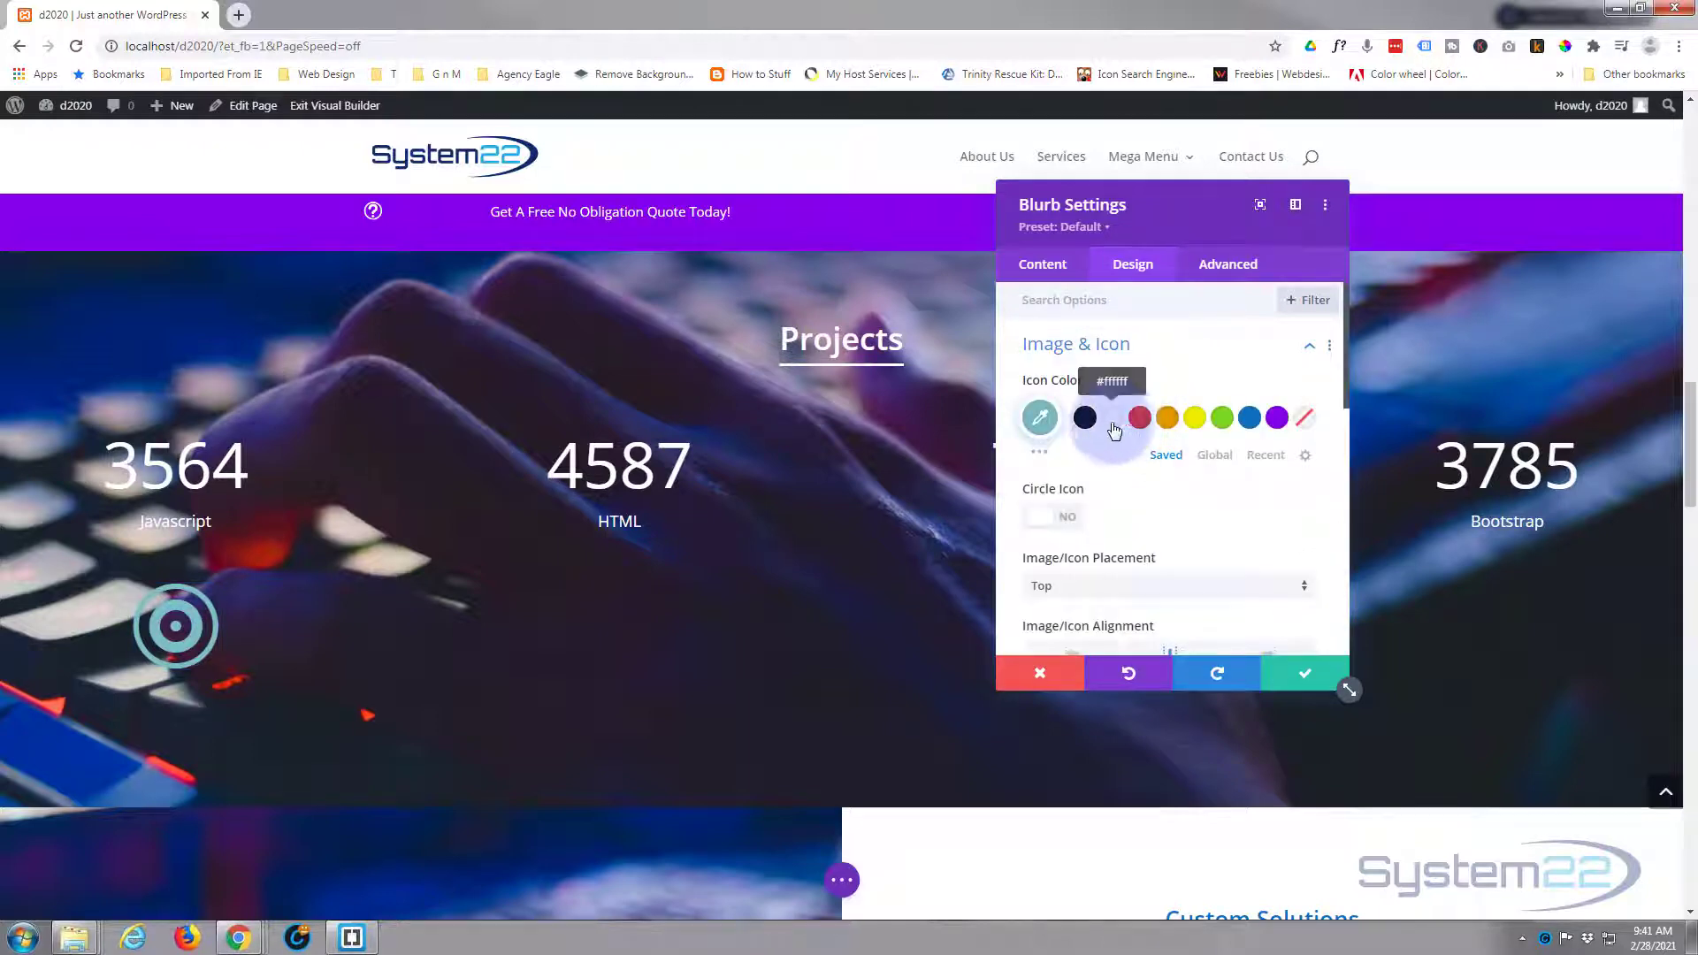
pyautogui.click(1119, 430)
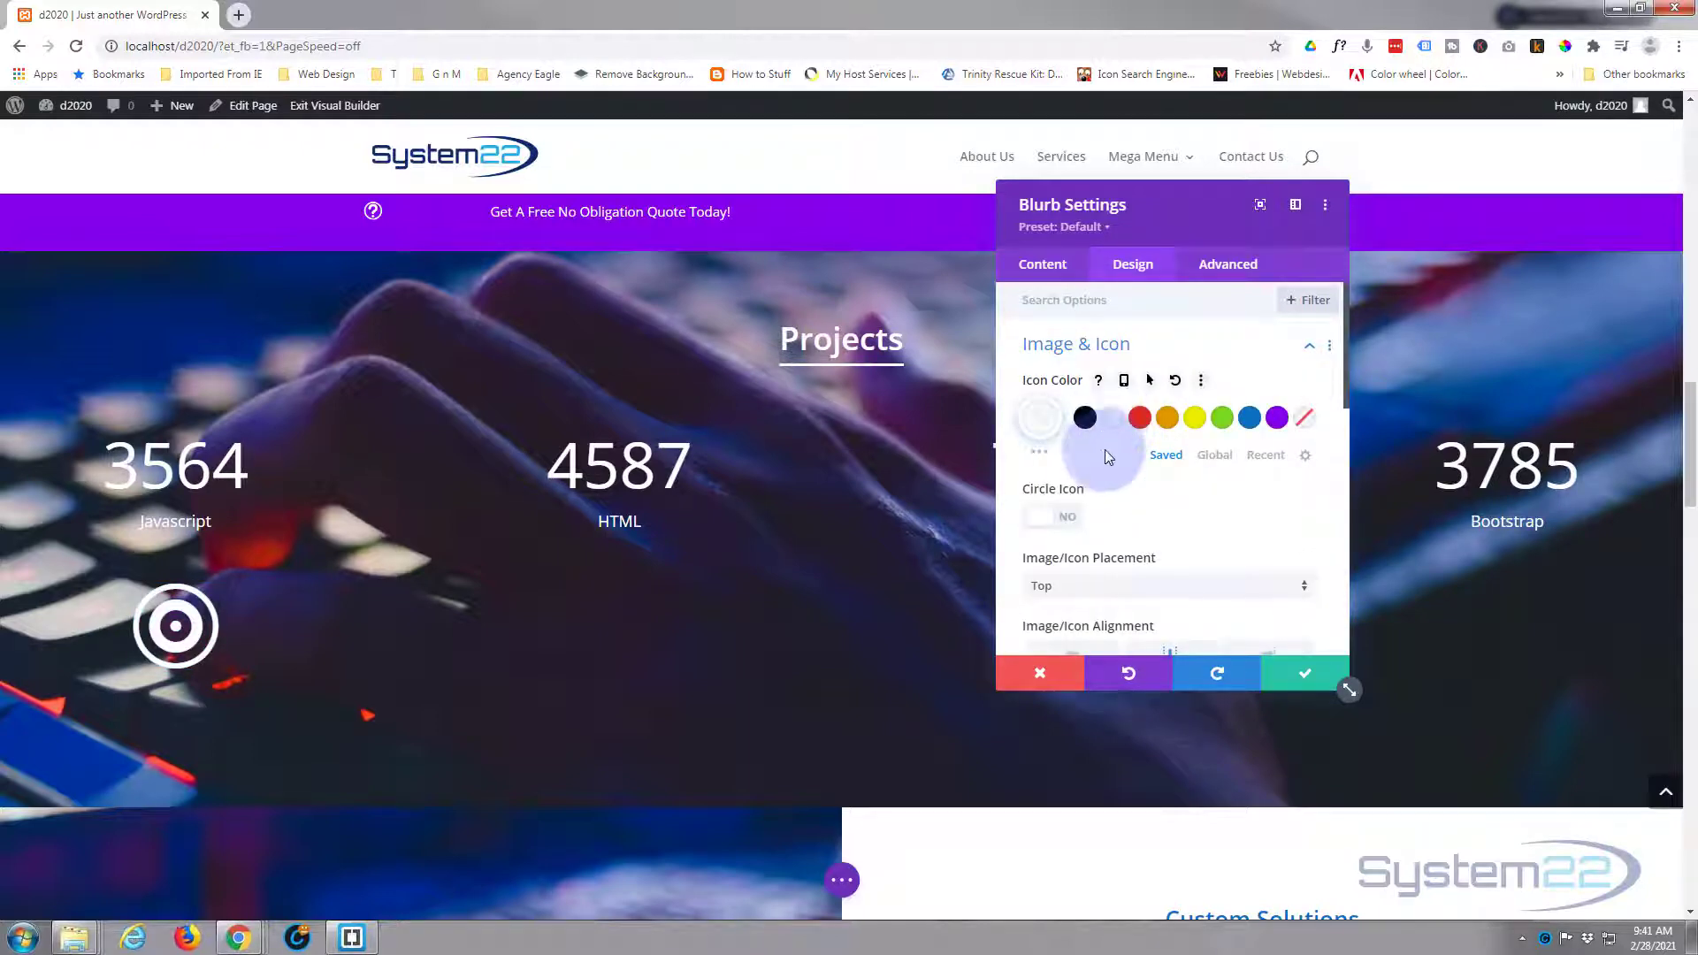
# Enable a custom icon font size and set it to 70px.
pyautogui.scroll(-5, 1106, 451)
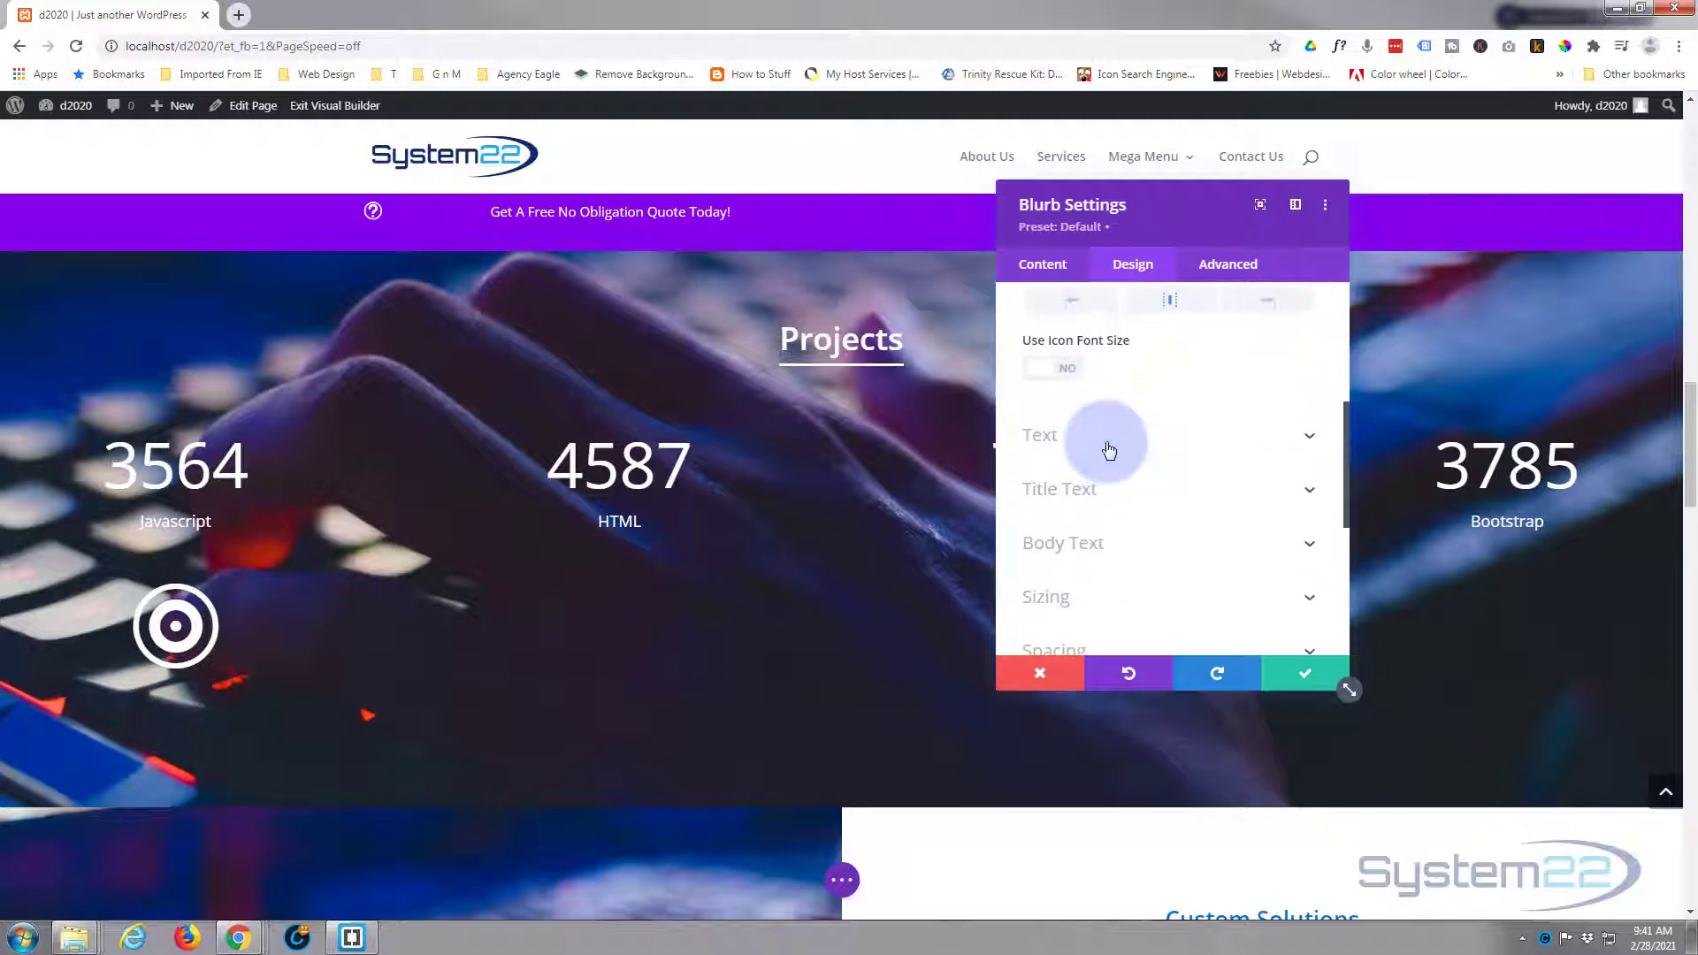
pyautogui.click(1066, 368)
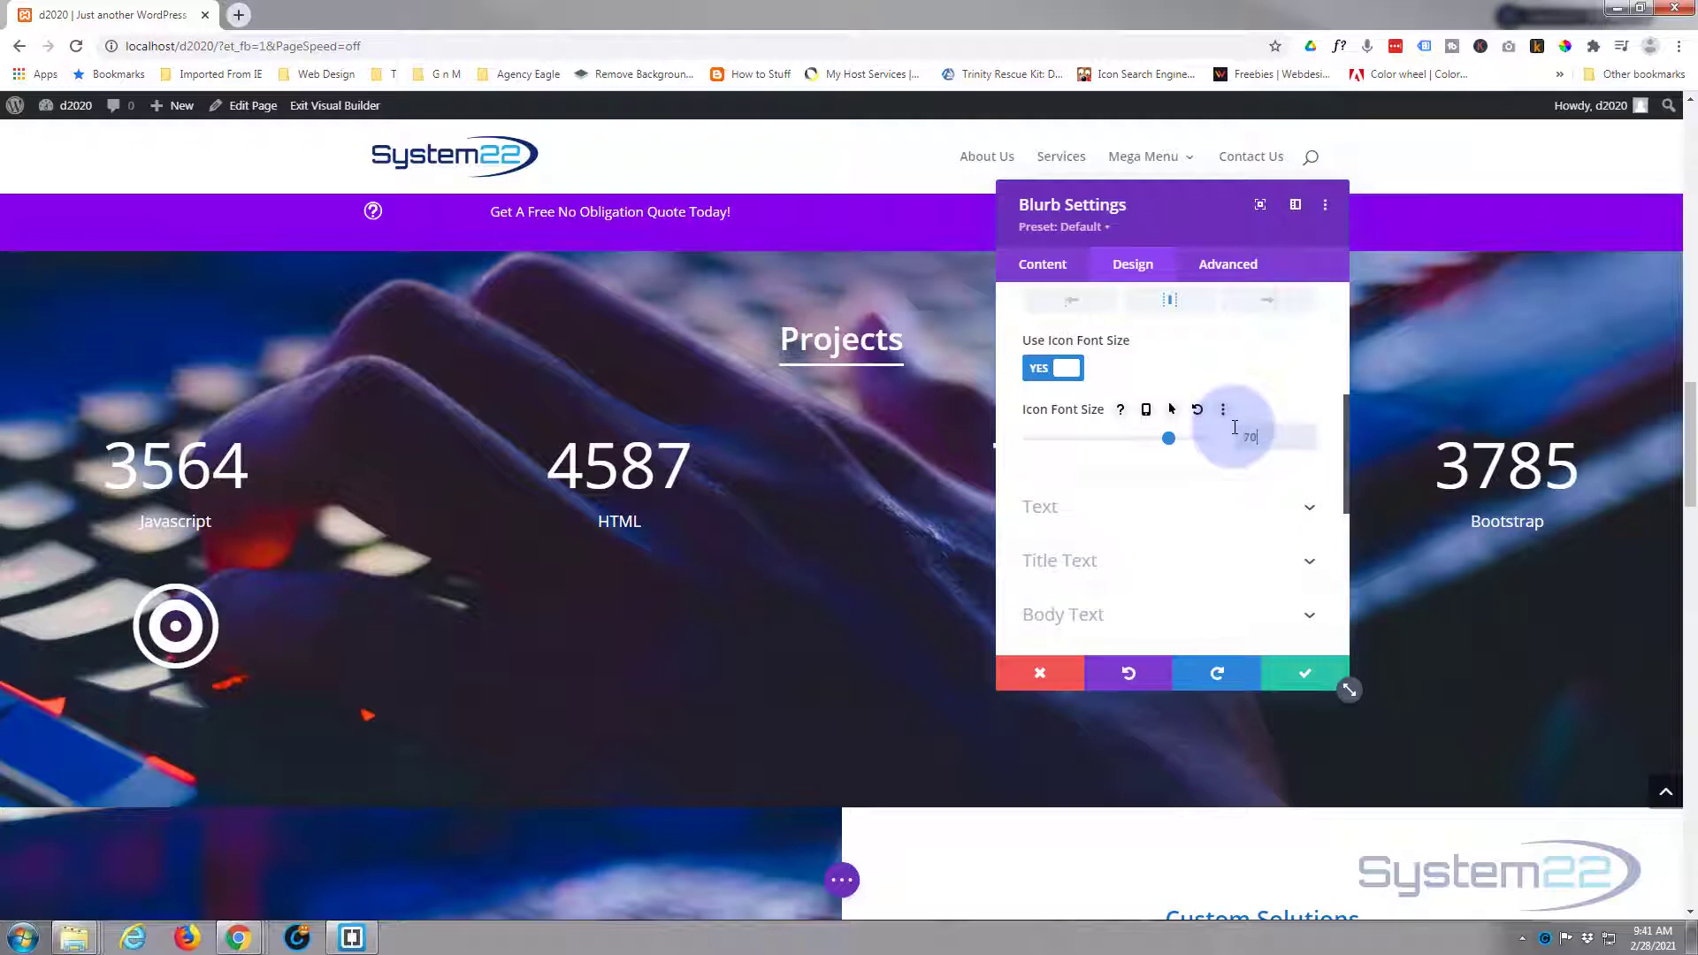
pyautogui.click(1234, 427)
pyautogui.write('70px')
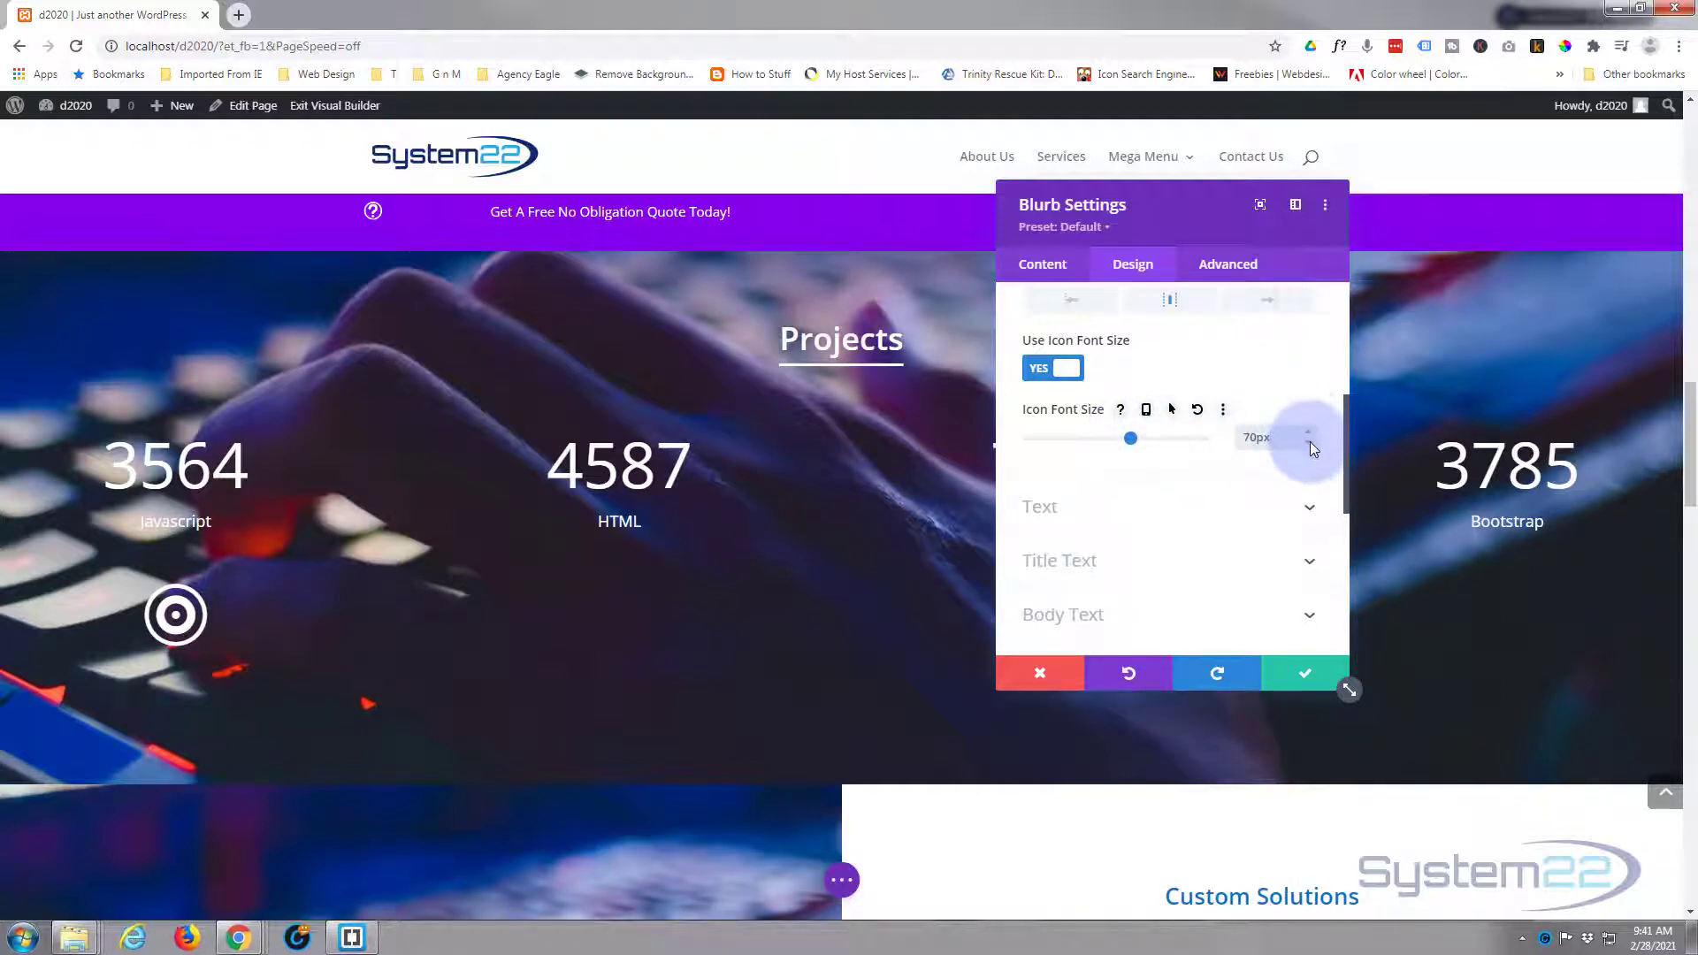
# Save the 70px icon size and drag the target blurb above the 3564 counter.
pyautogui.click(1307, 677)
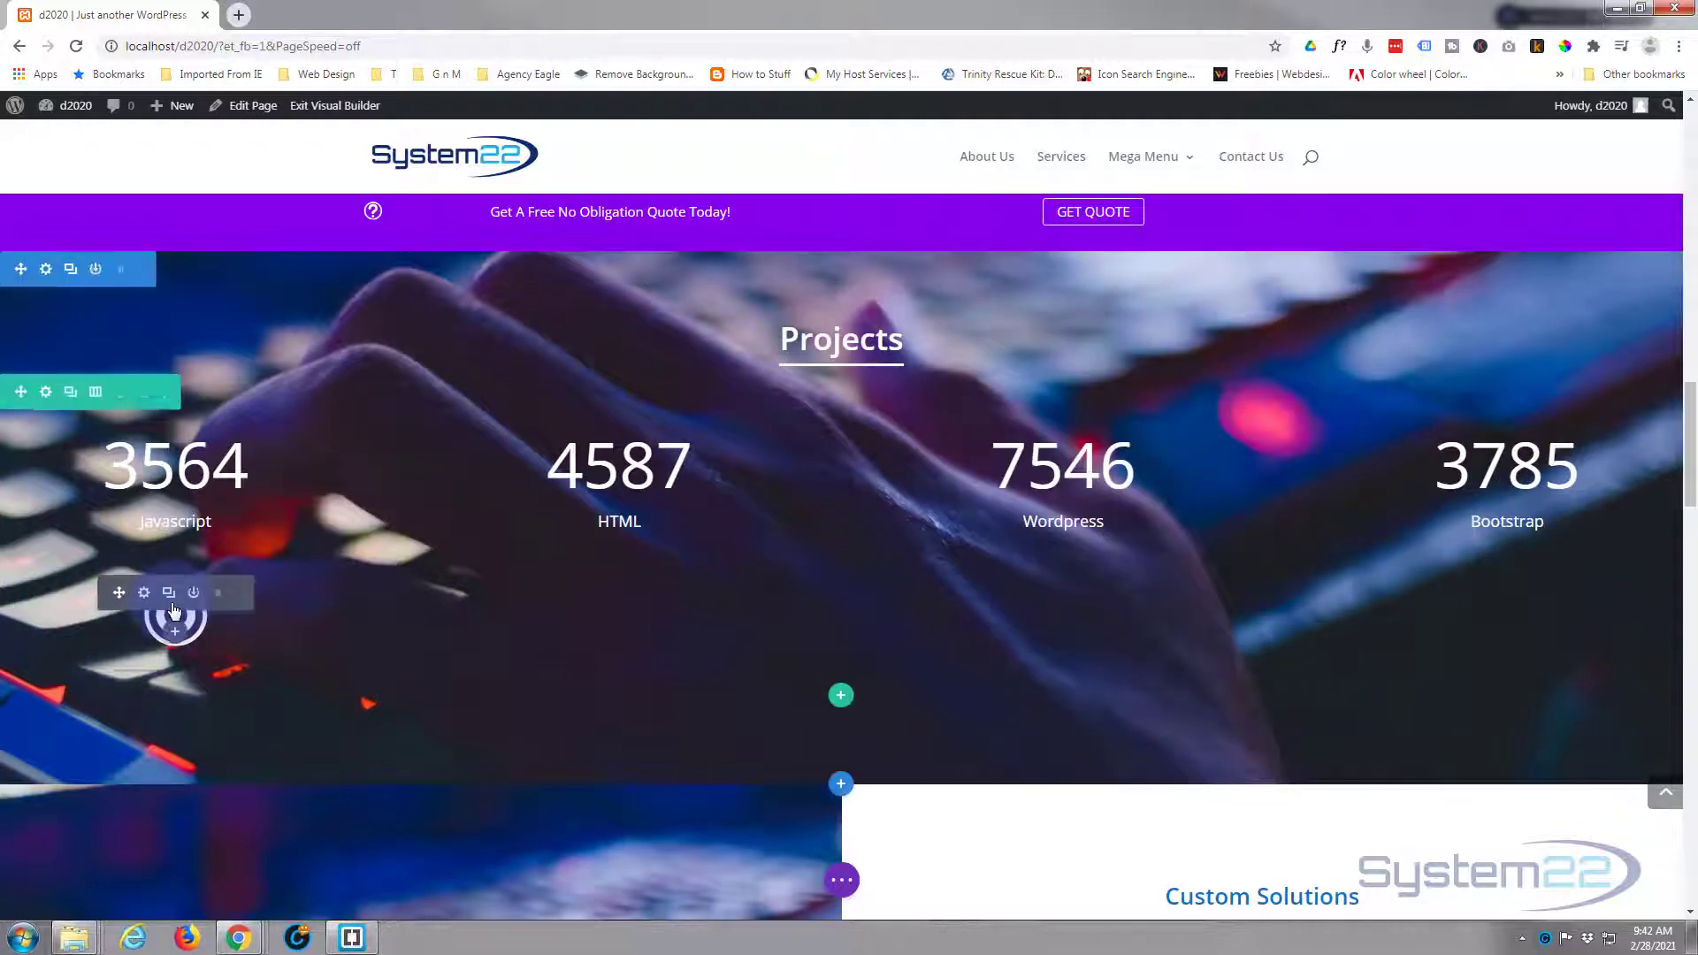
pyautogui.moveTo(122, 593); pyautogui.dragTo(135, 447)
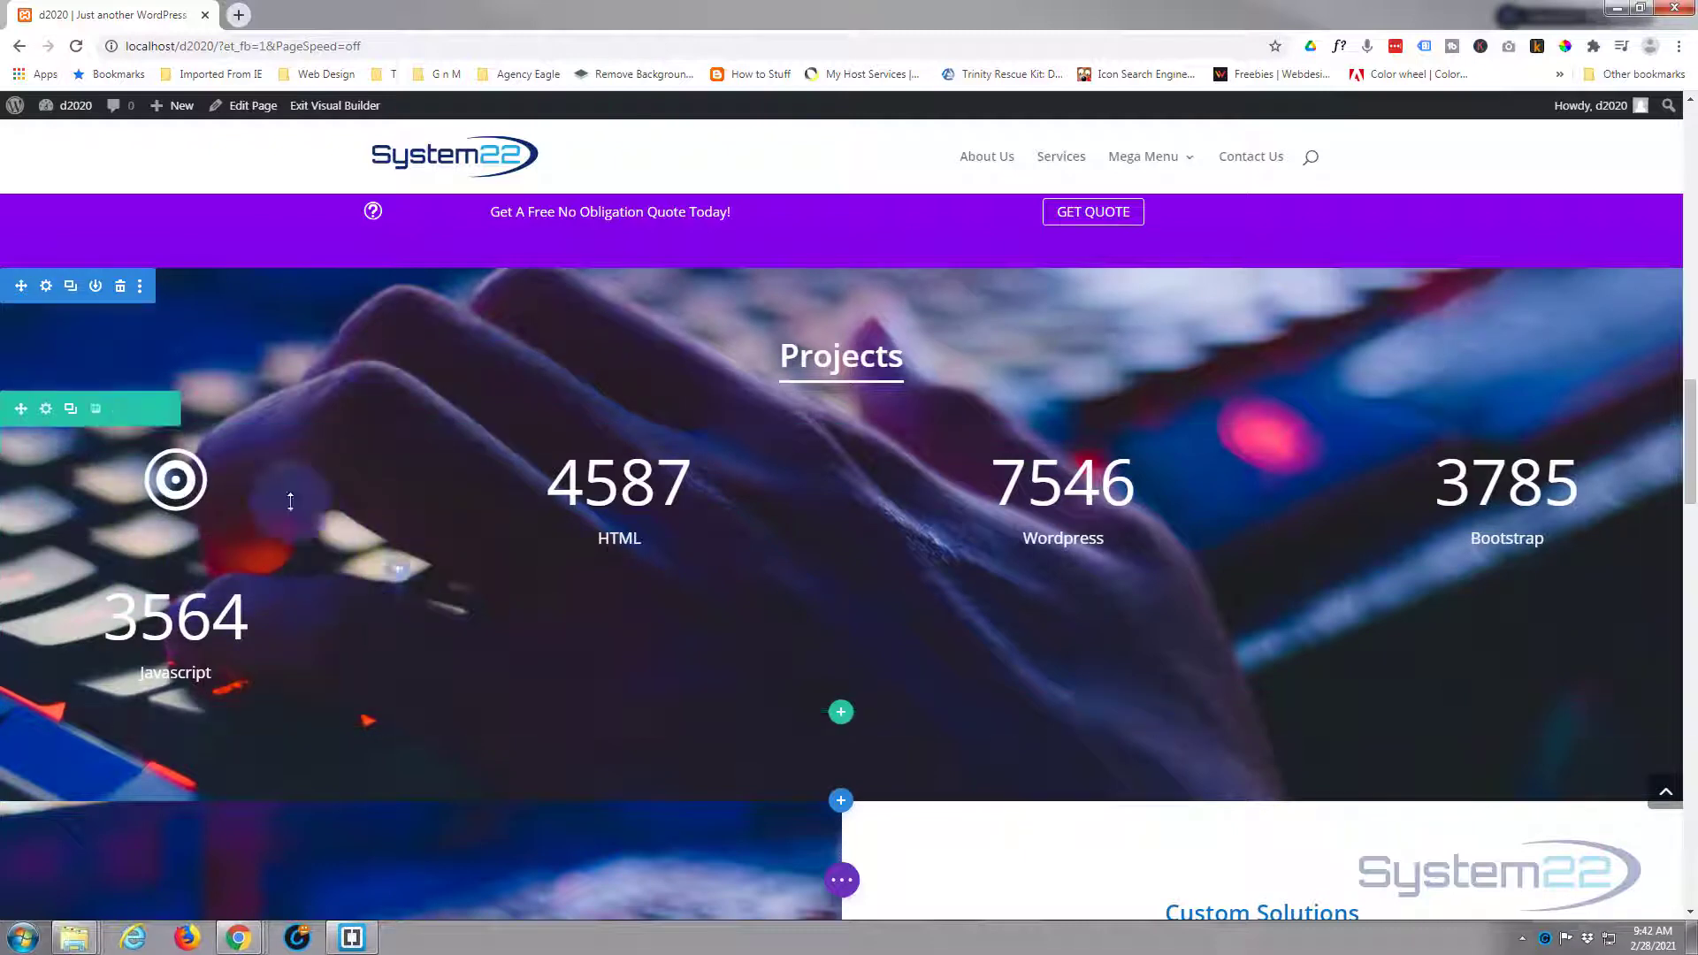
# Reduce the Projects row's gutter width from 3 to 1 and save.
pyautogui.click(46, 410)
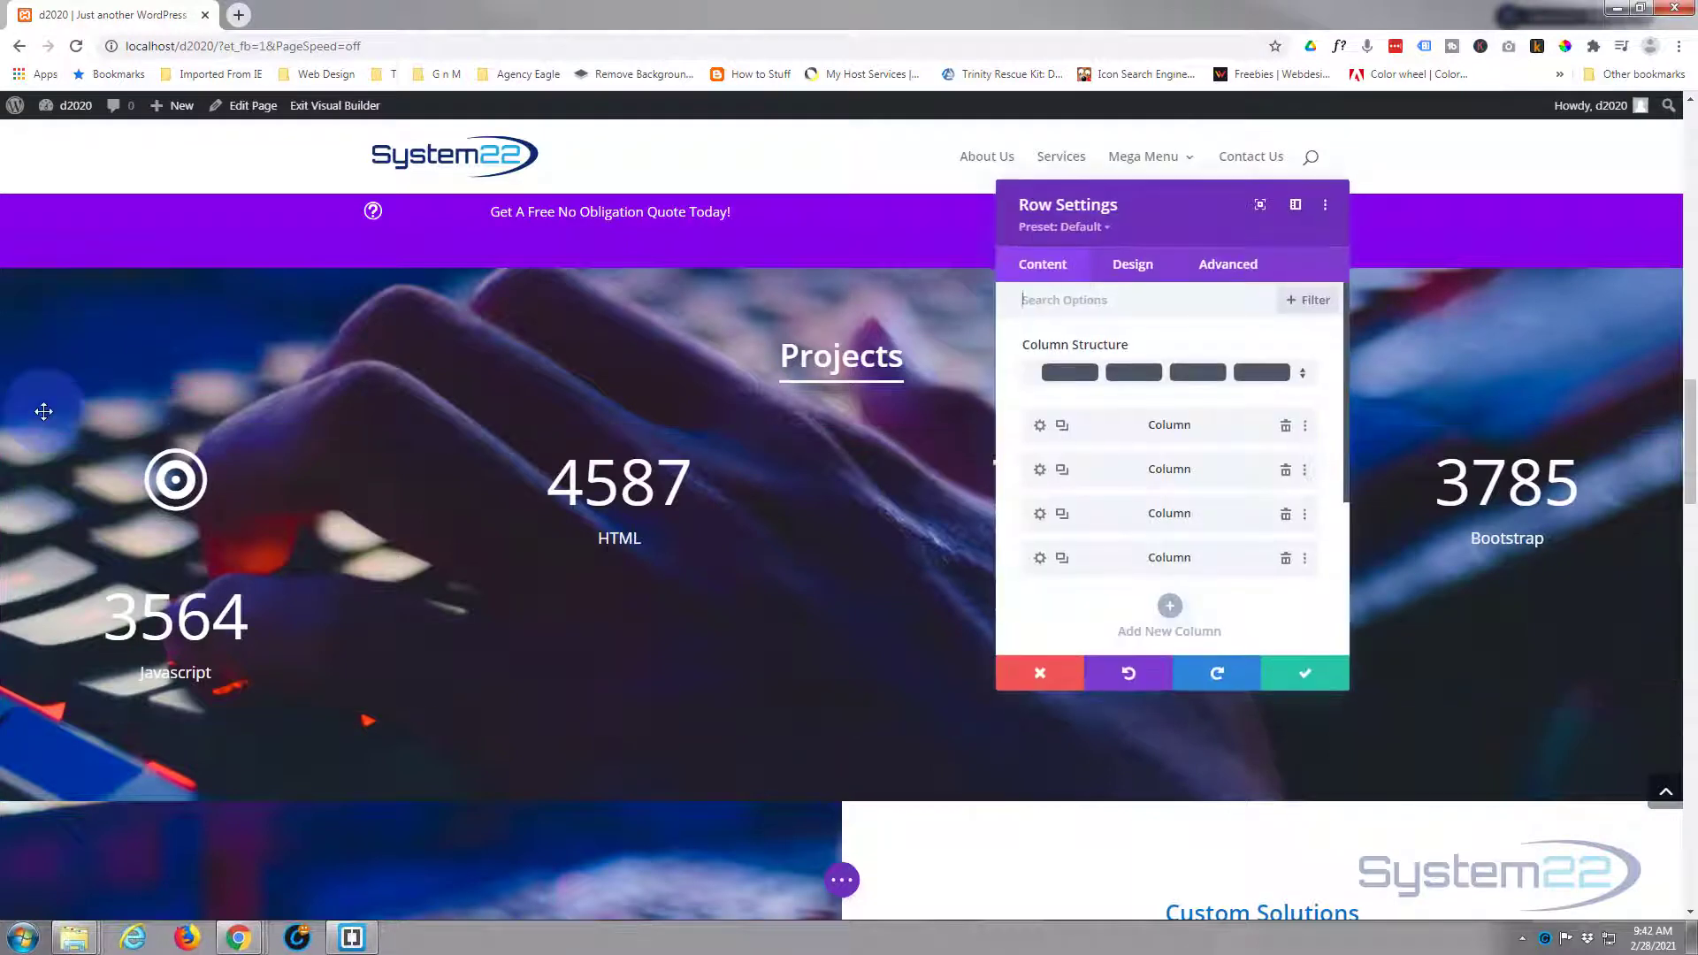
pyautogui.click(1135, 265)
pyautogui.click(1140, 355)
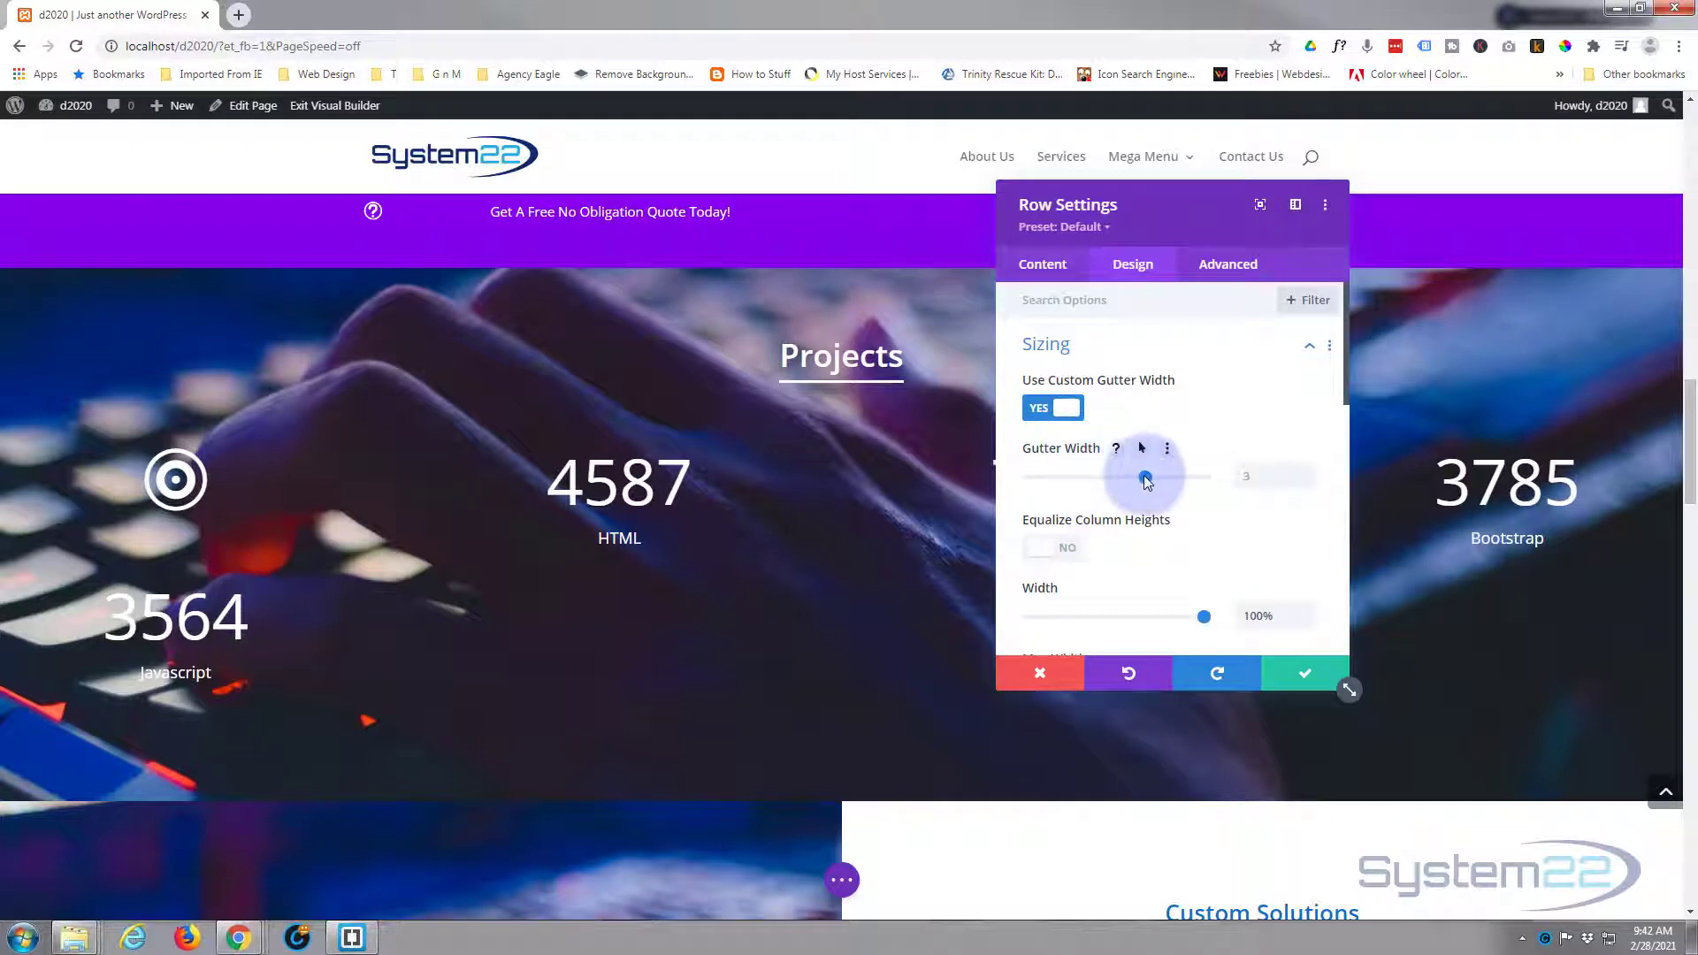
pyautogui.moveTo(1145, 478); pyautogui.dragTo(1014, 489)
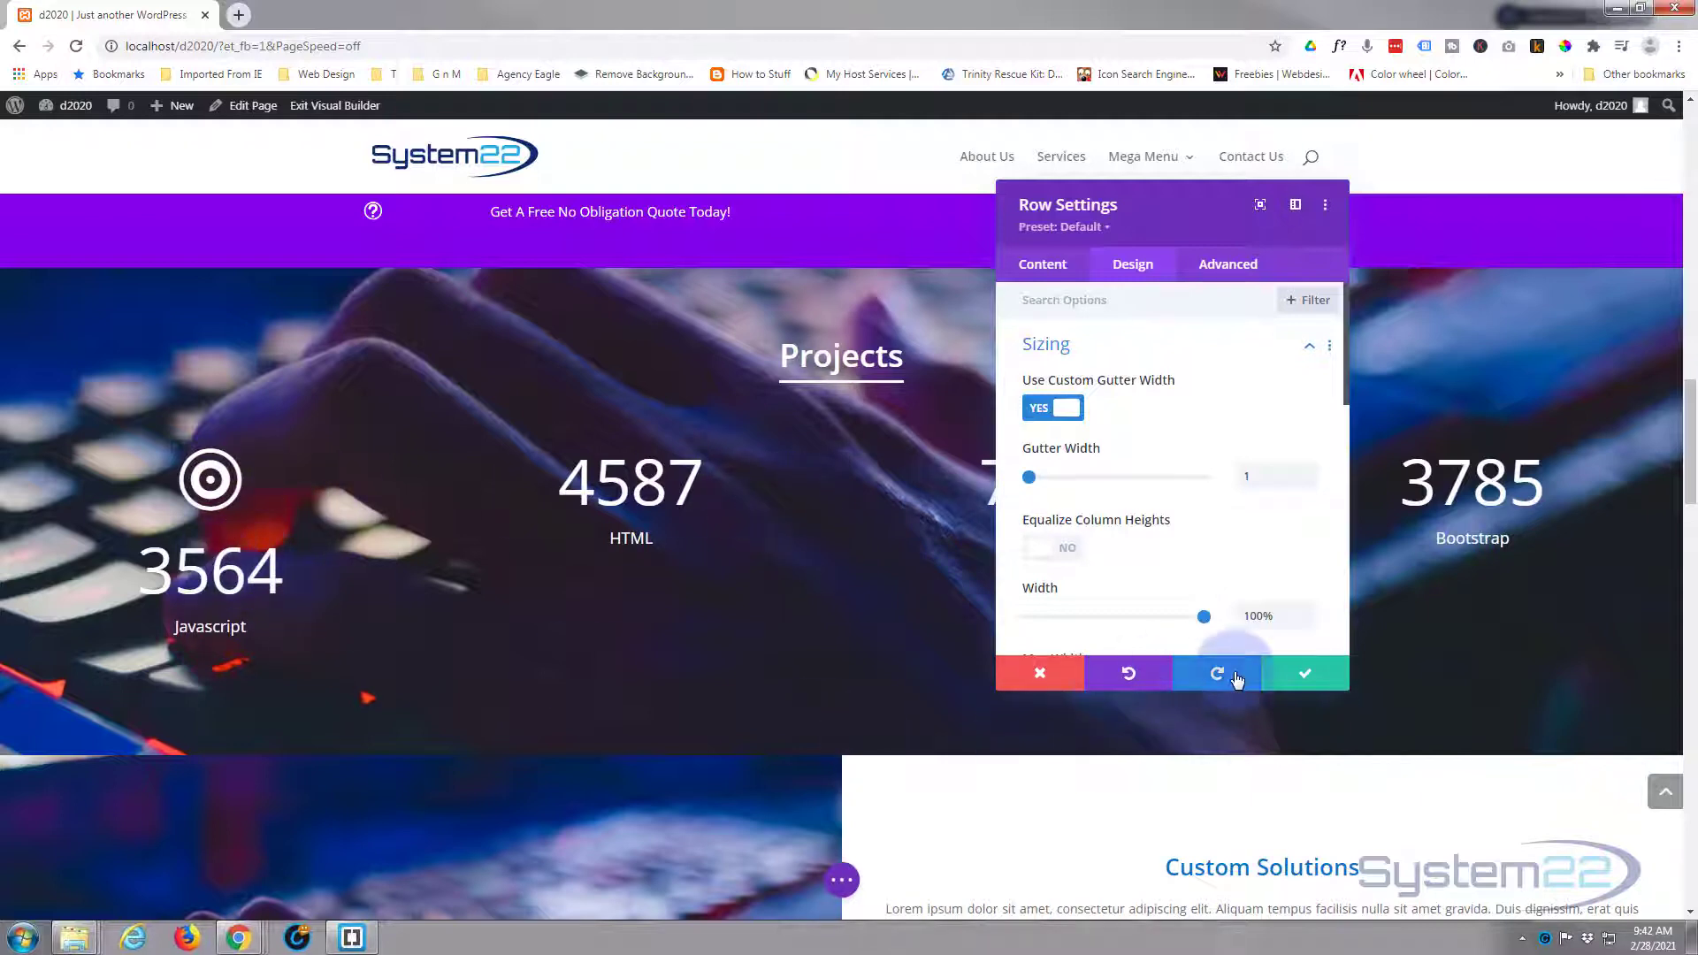
pyautogui.click(1307, 674)
pyautogui.moveTo(181, 559)
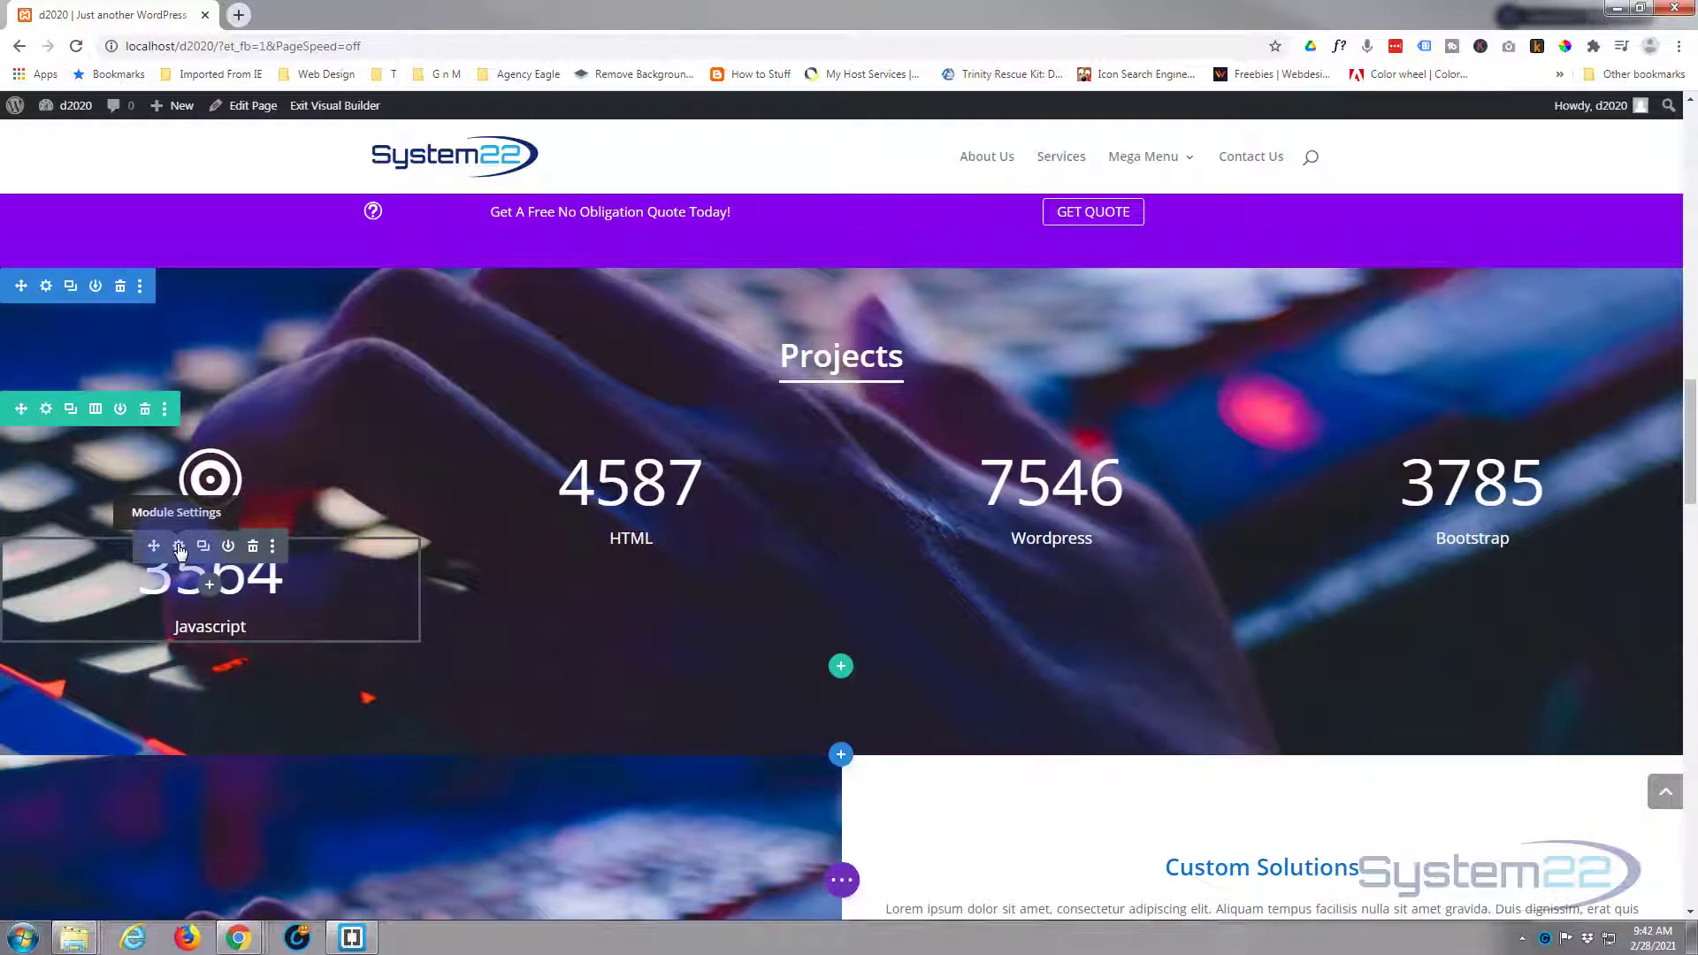
pyautogui.click(179, 547)
pyautogui.click(1164, 292)
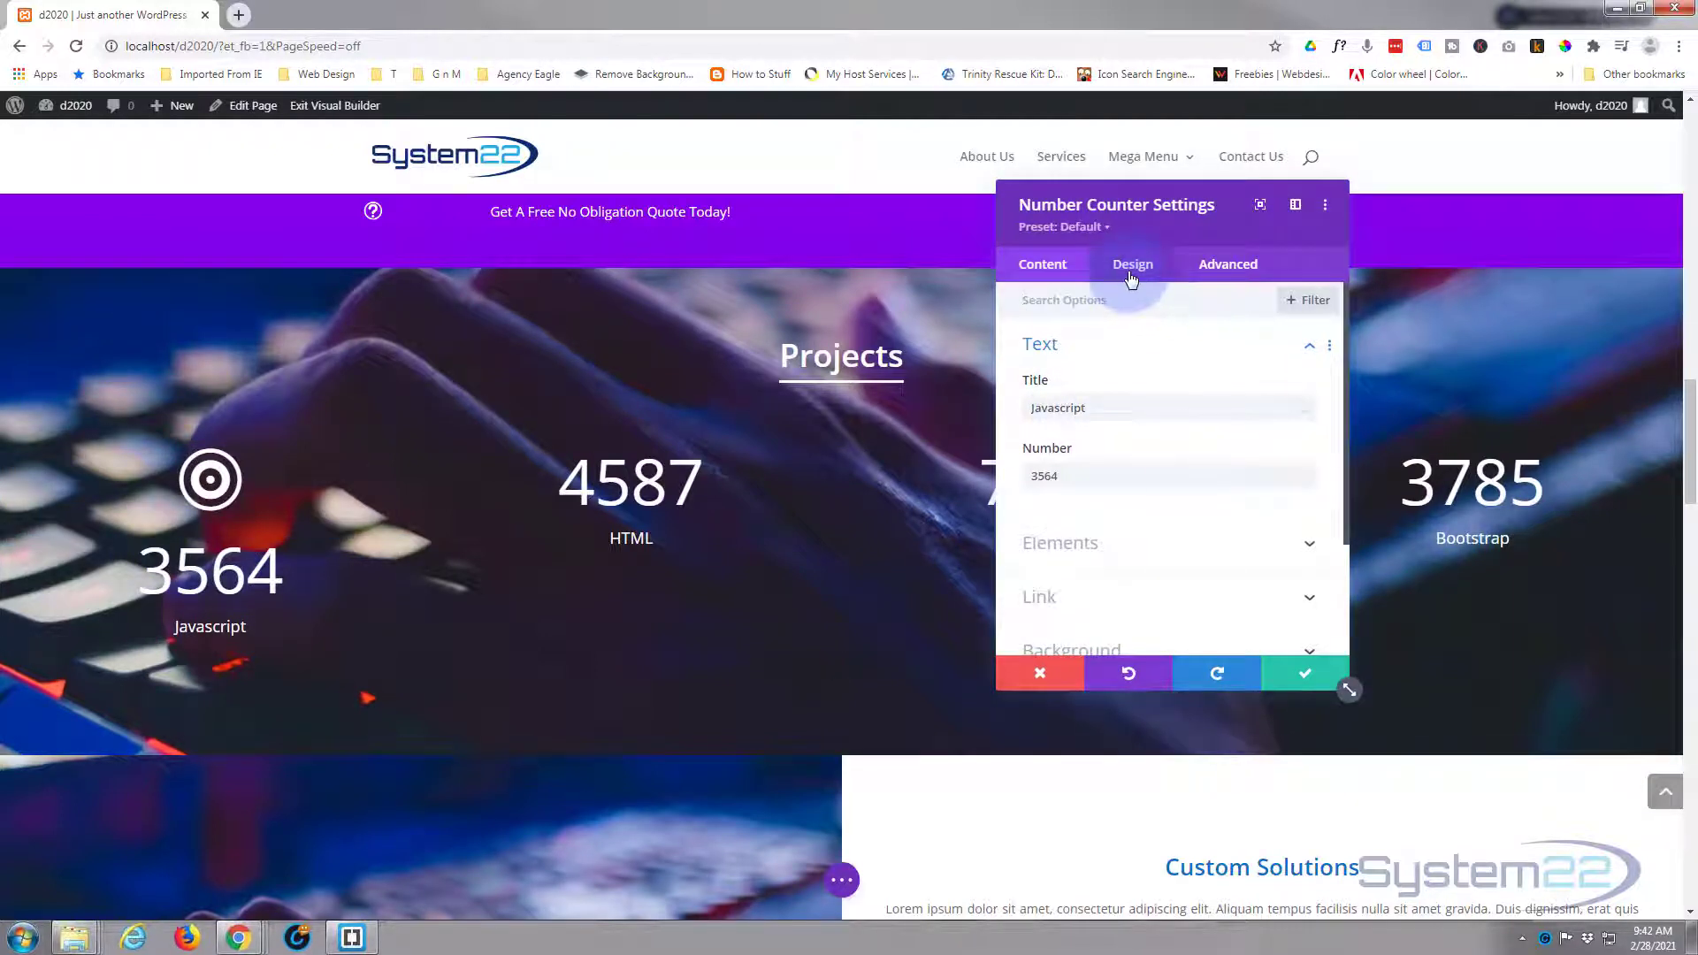
pyautogui.click(1130, 275)
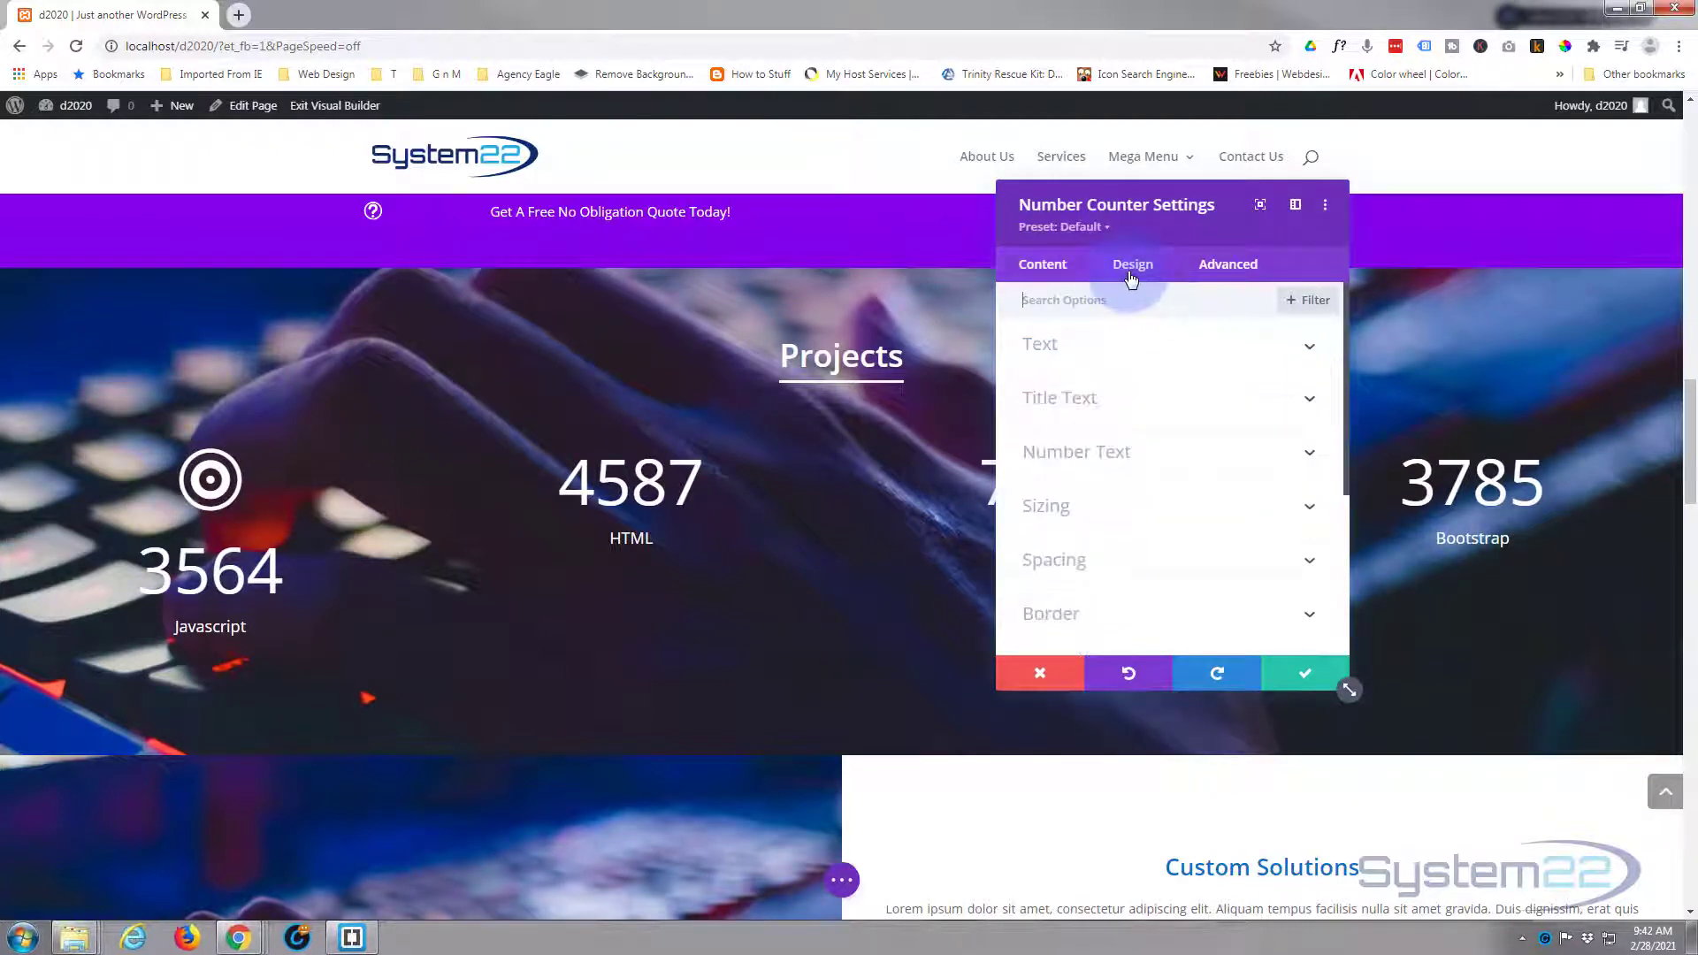
pyautogui.click(1129, 559)
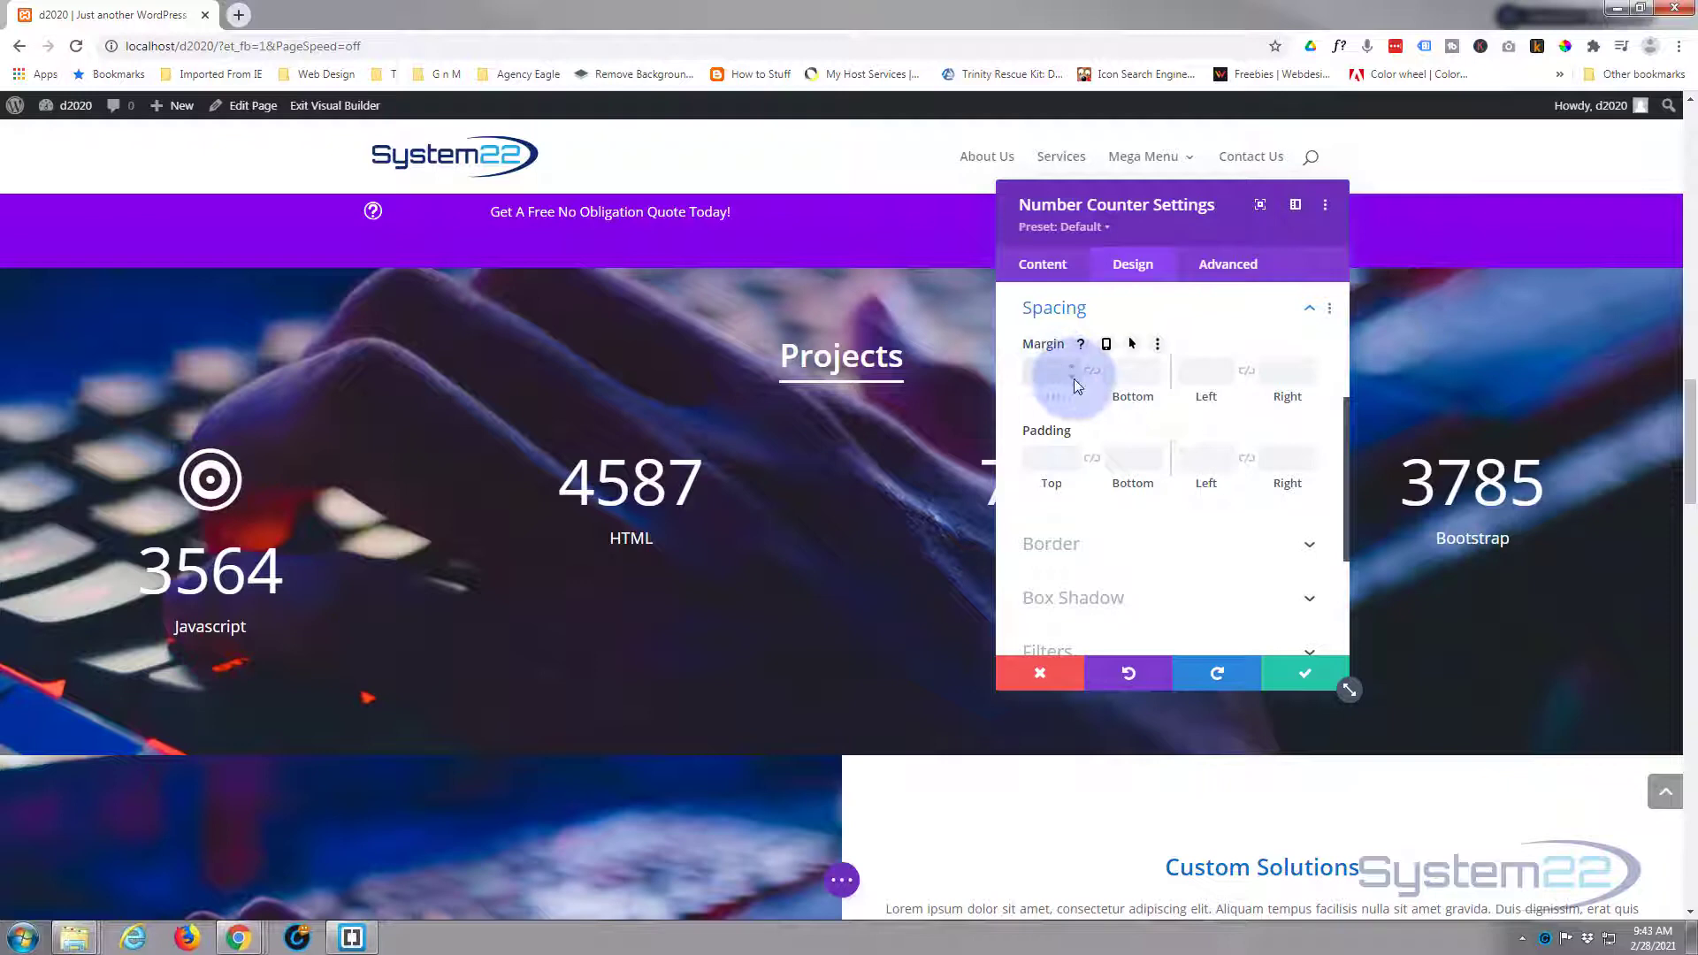
pyautogui.press('Down')
pyautogui.press('Down')
pyautogui.press('Down')
pyautogui.press('Down')
pyautogui.press('Down')
pyautogui.press('Down')
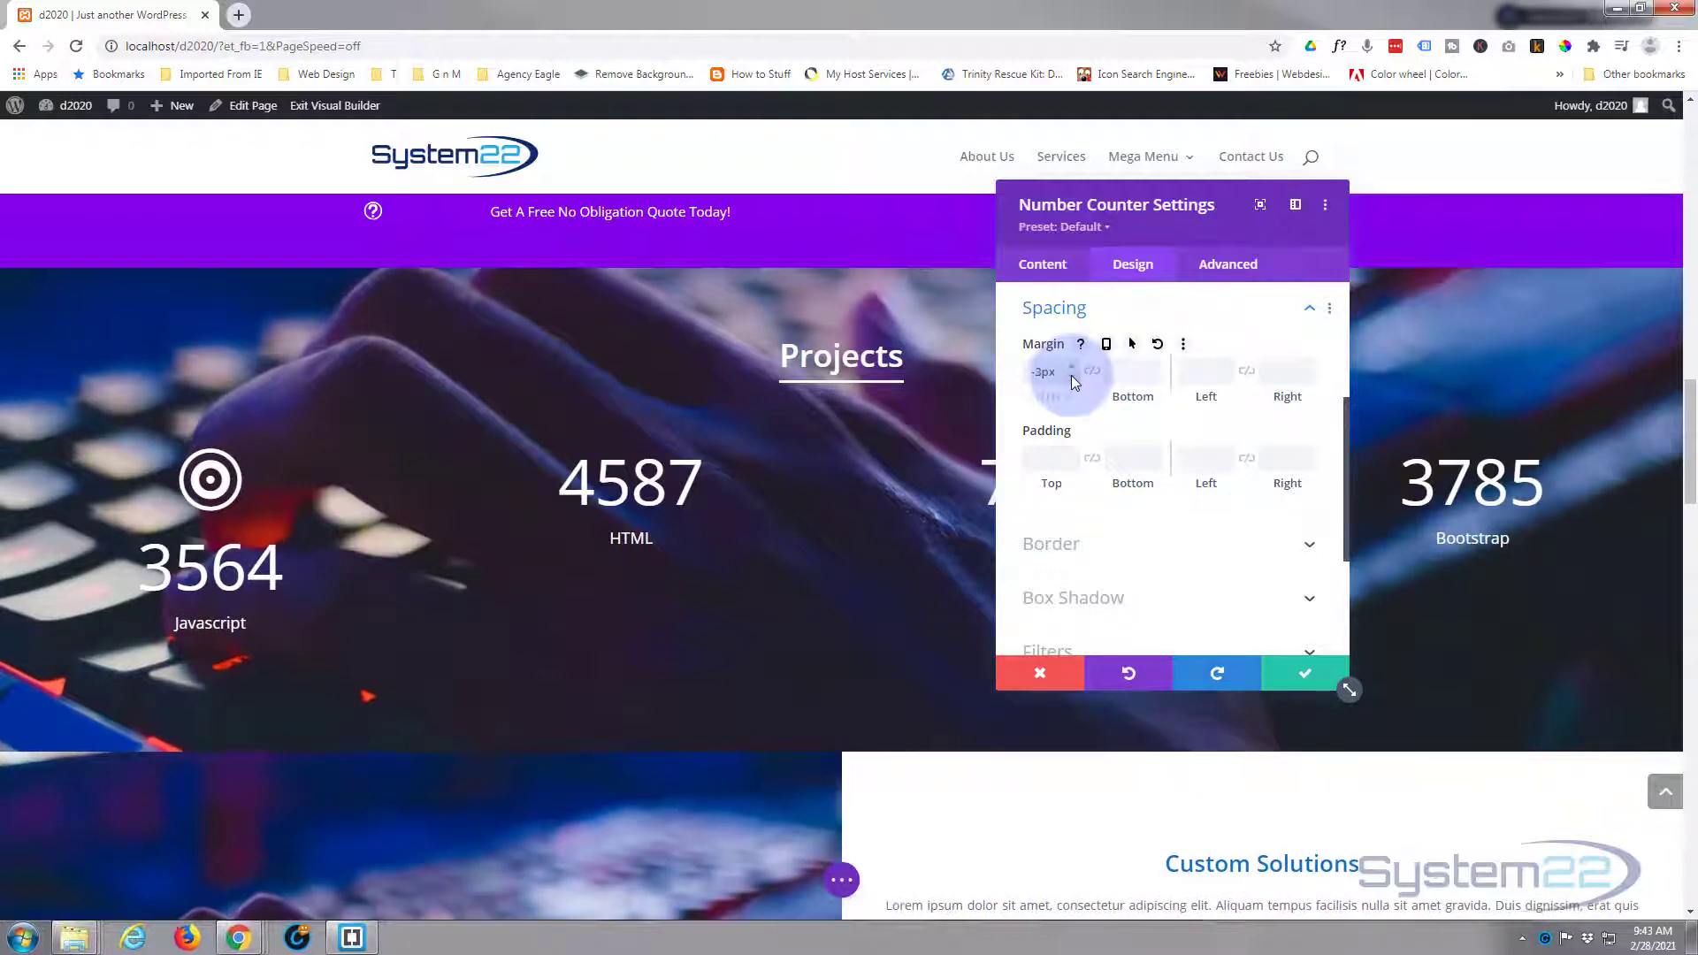
pyautogui.press('Down')
pyautogui.press('Down')
pyautogui.press('Down')
pyautogui.press('Down')
pyautogui.press('Down')
pyautogui.press('Down')
pyautogui.press('Down')
pyautogui.press('Down')
pyautogui.press('Down')
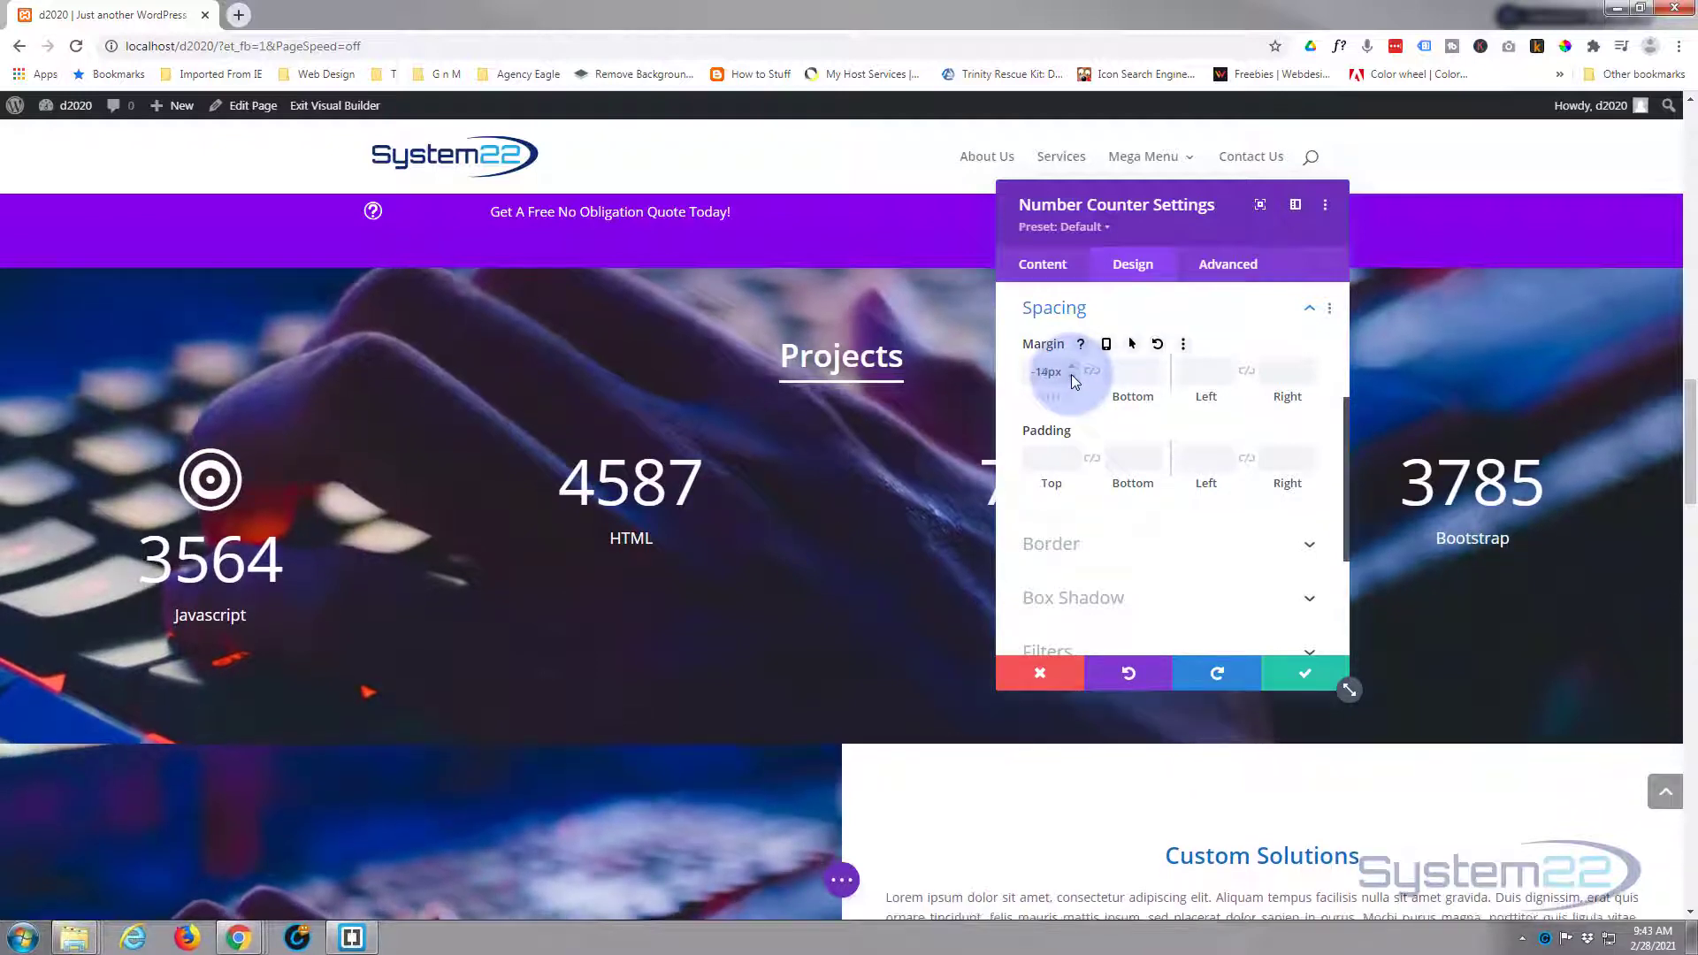
pyautogui.press('Down')
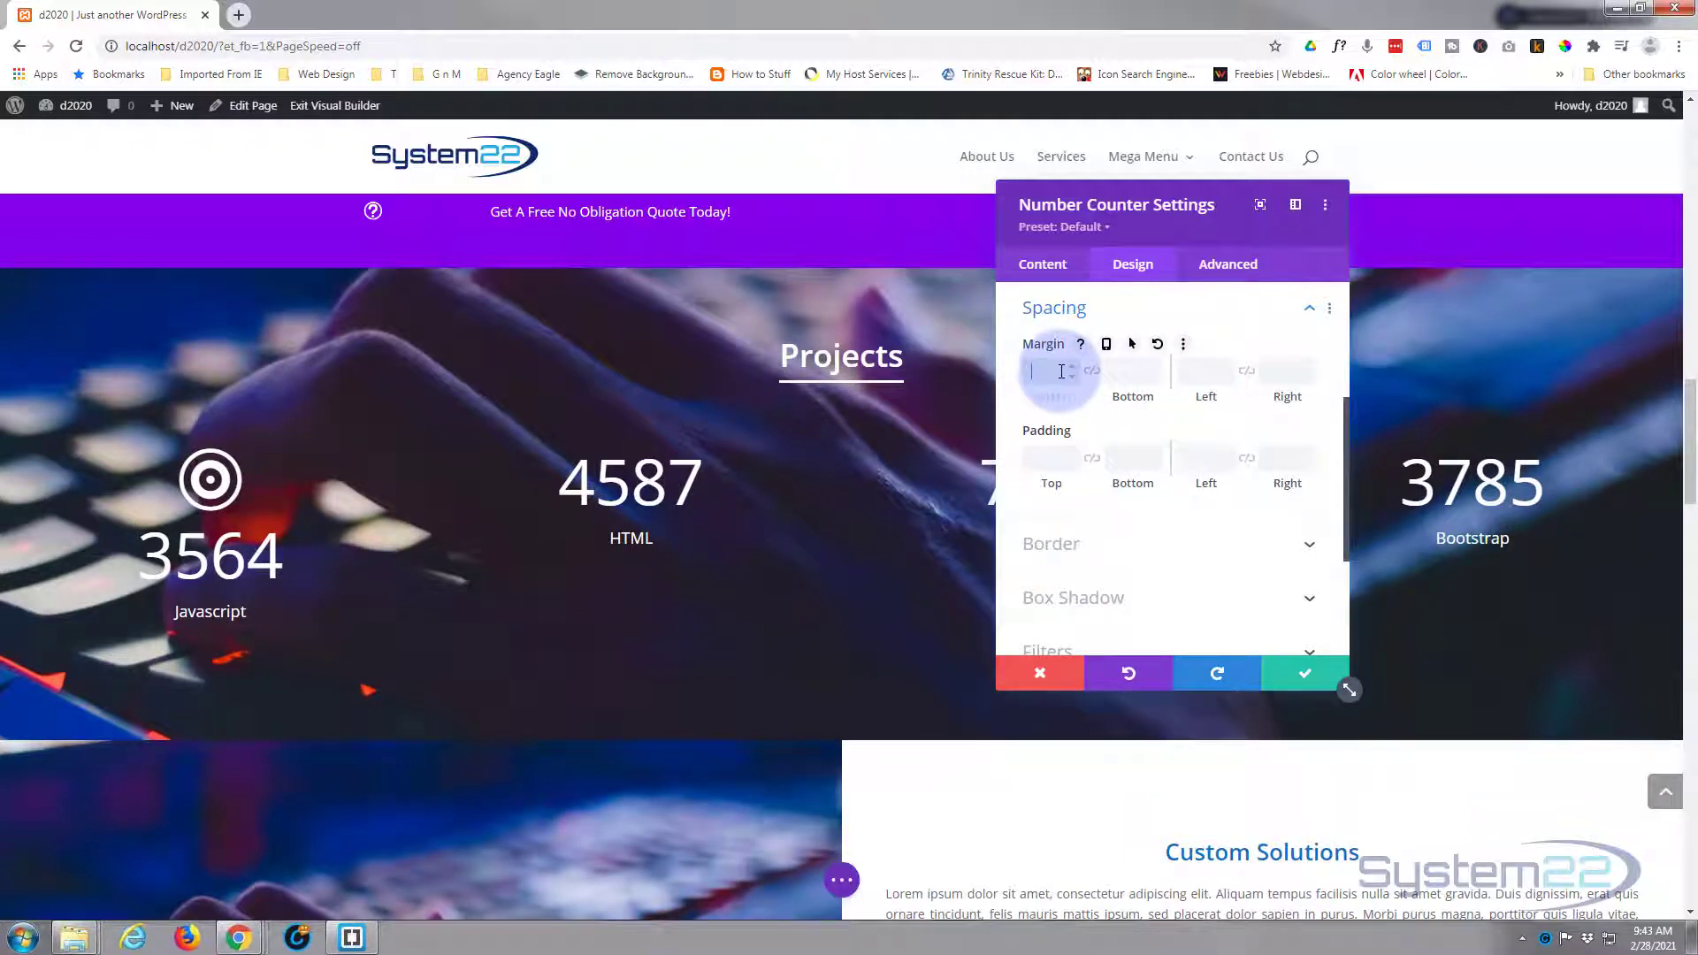
pyautogui.press('BackSpace')
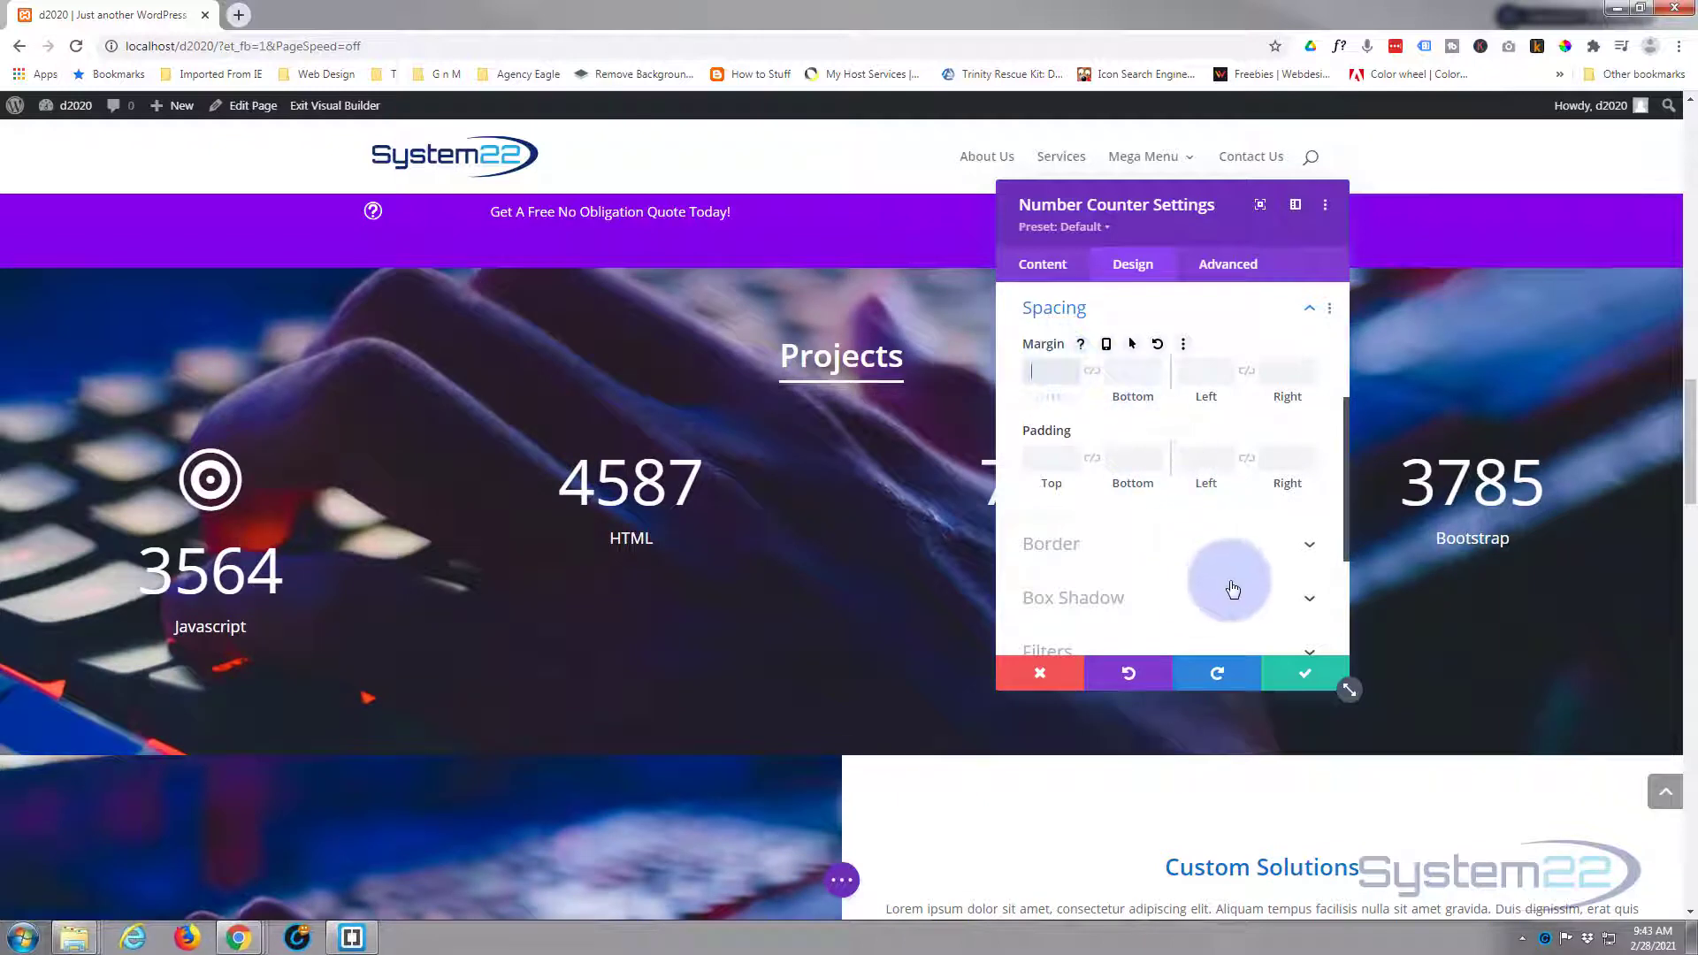
pyautogui.click(1313, 679)
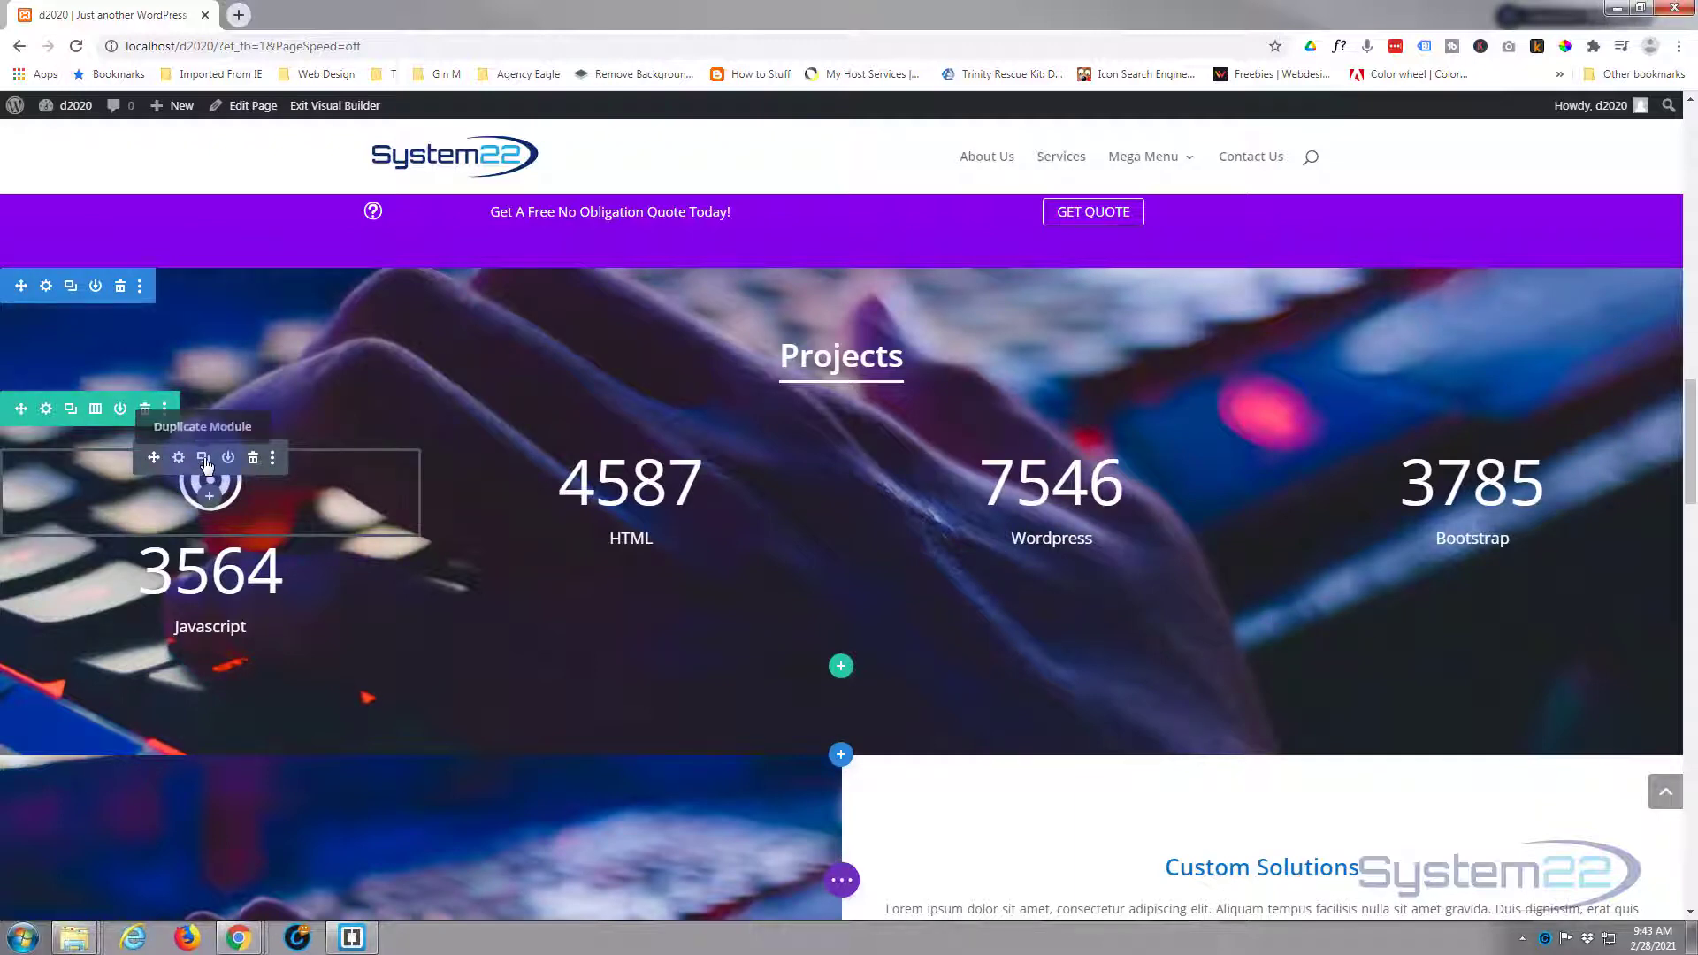
# Duplicate the target blurb into the 4587 HTML column and change its icon to an atom.
pyautogui.click(205, 460)
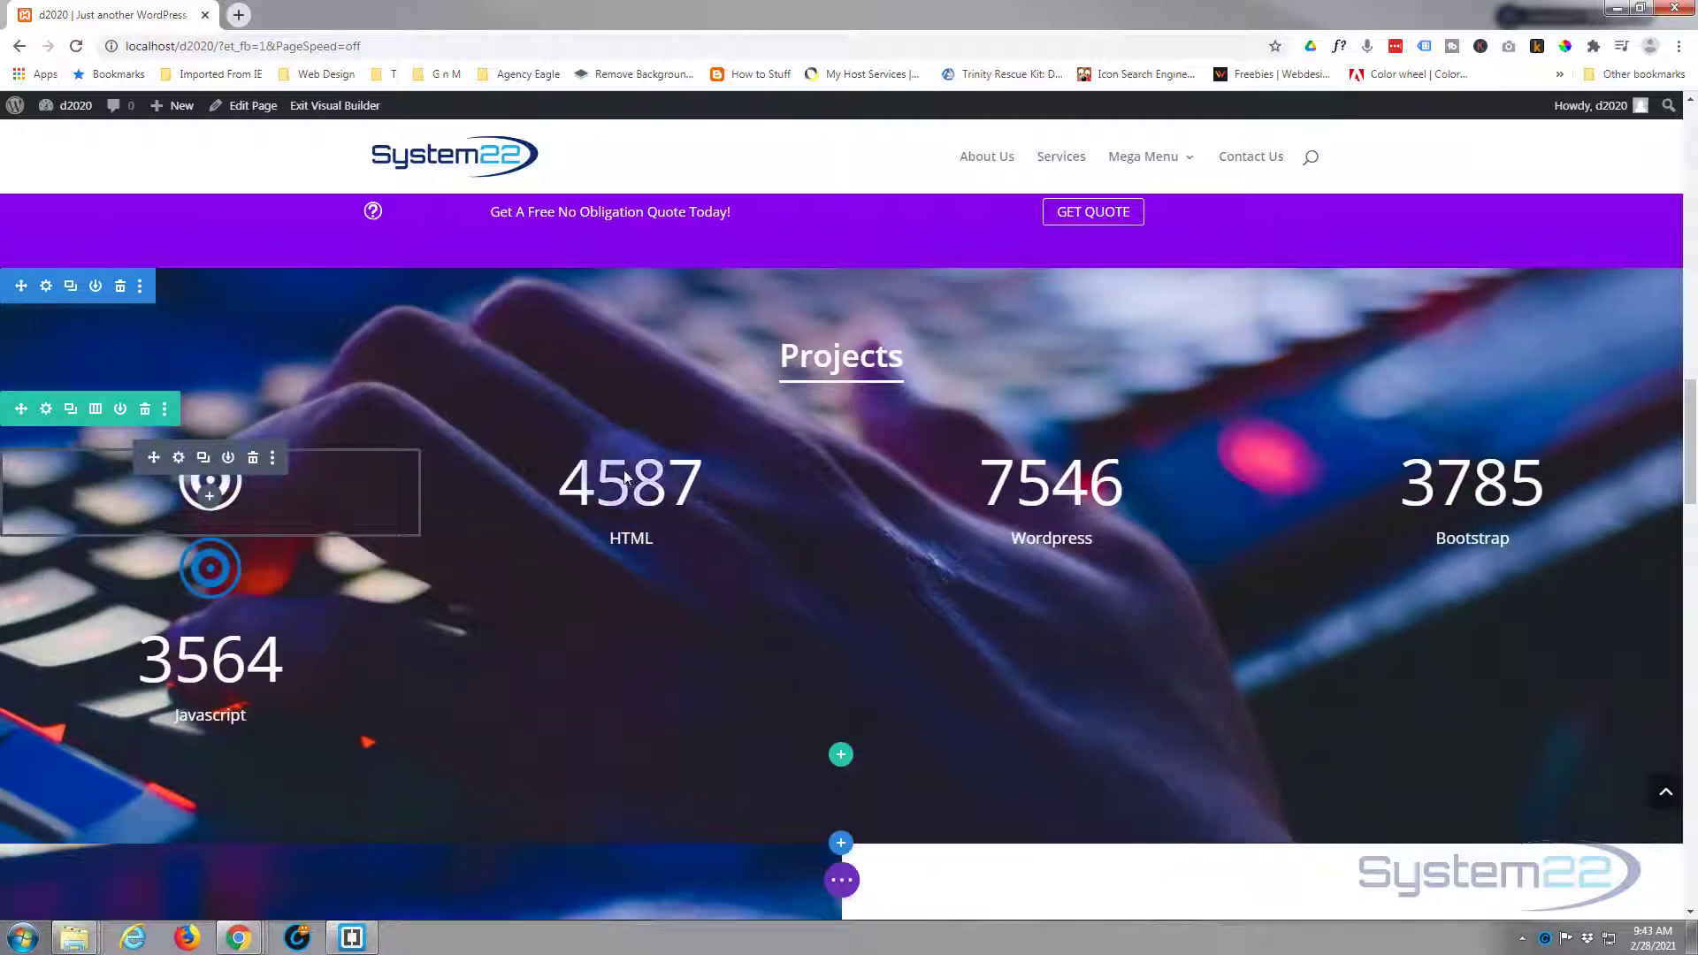
pyautogui.moveTo(625, 477); pyautogui.dragTo(655, 484)
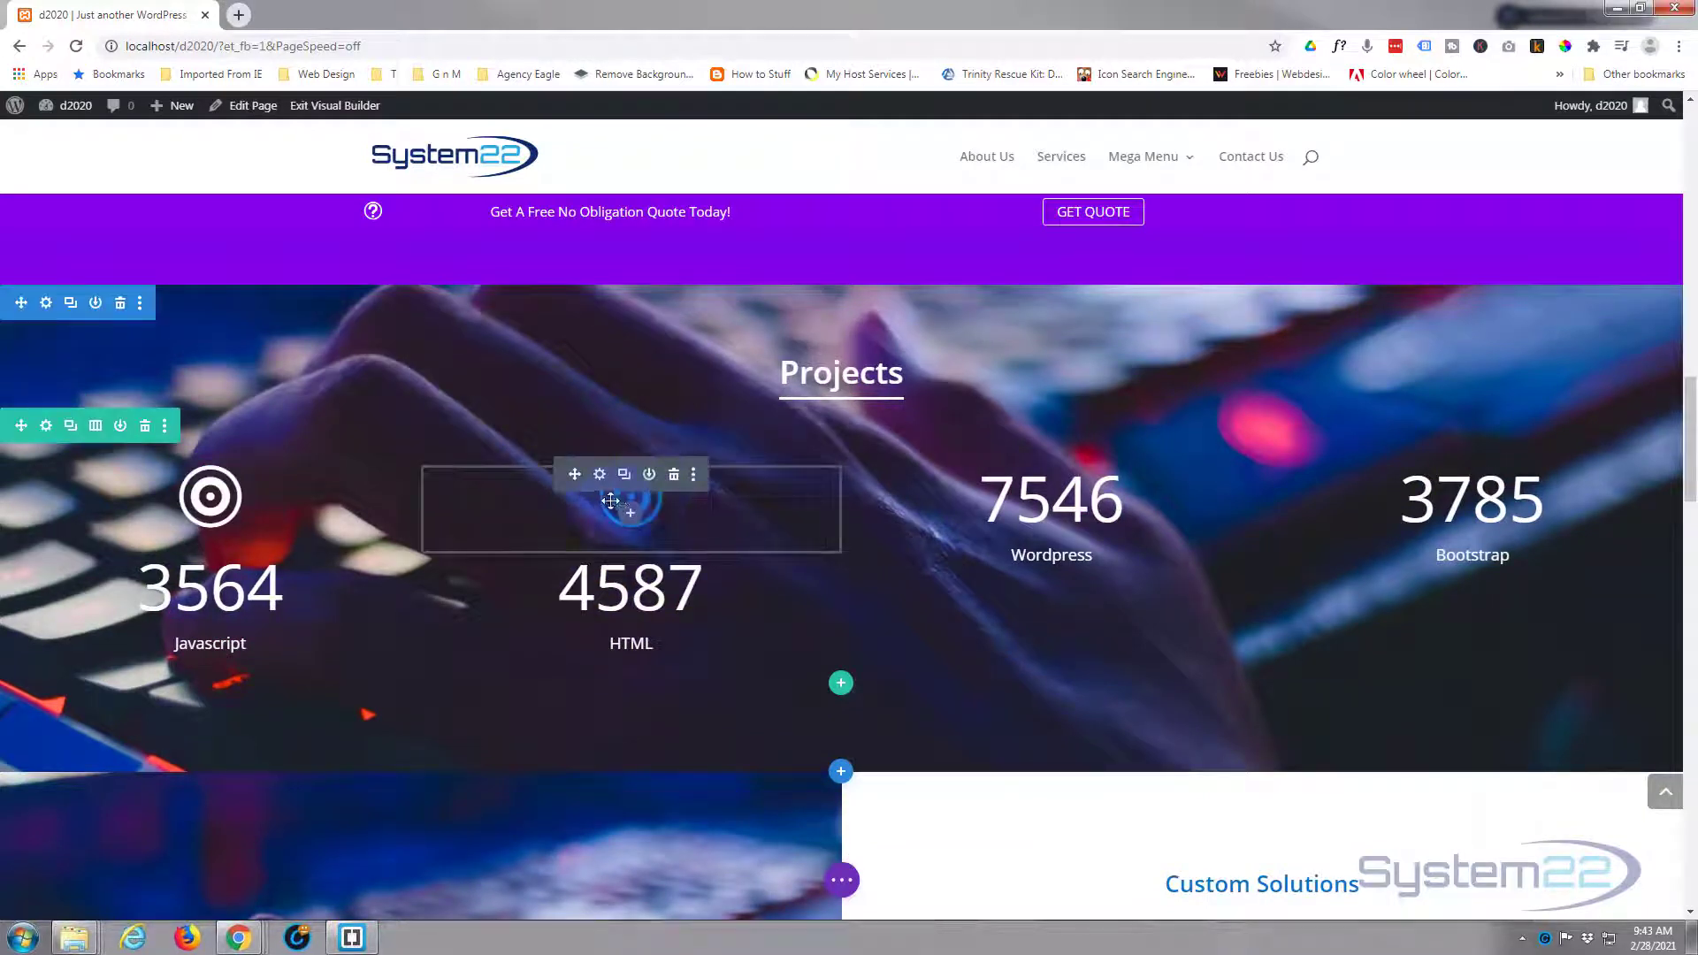
pyautogui.click(600, 475)
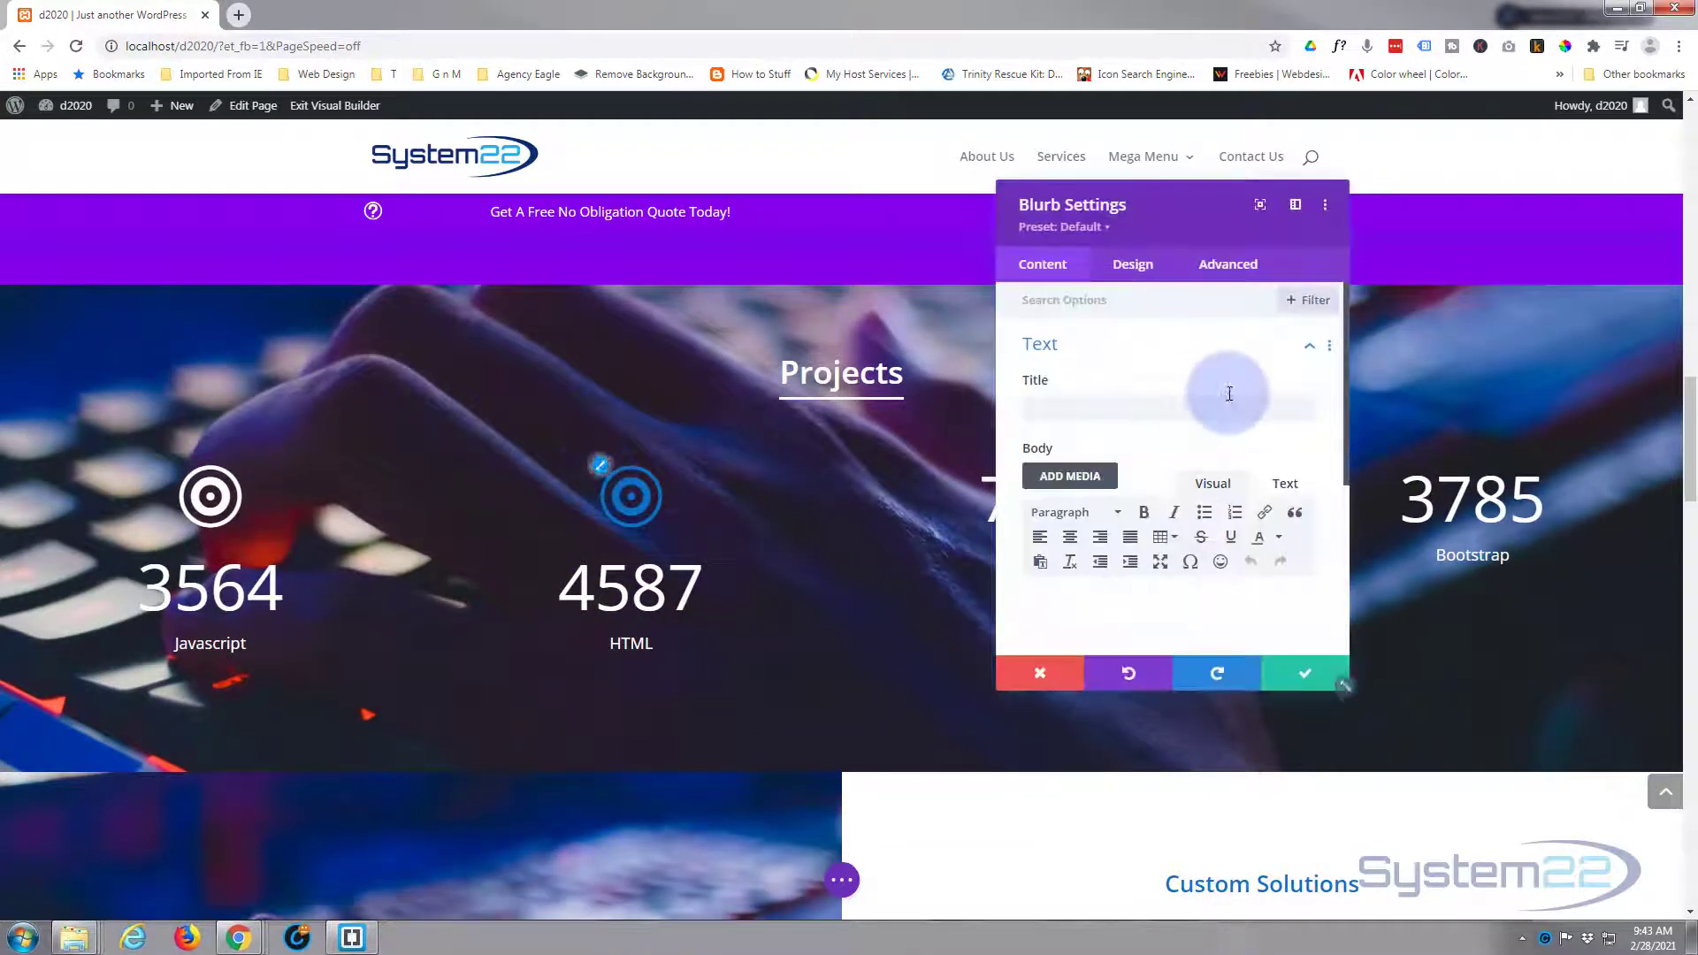
pyautogui.click(1064, 395)
pyautogui.scroll(-6, 1101, 453)
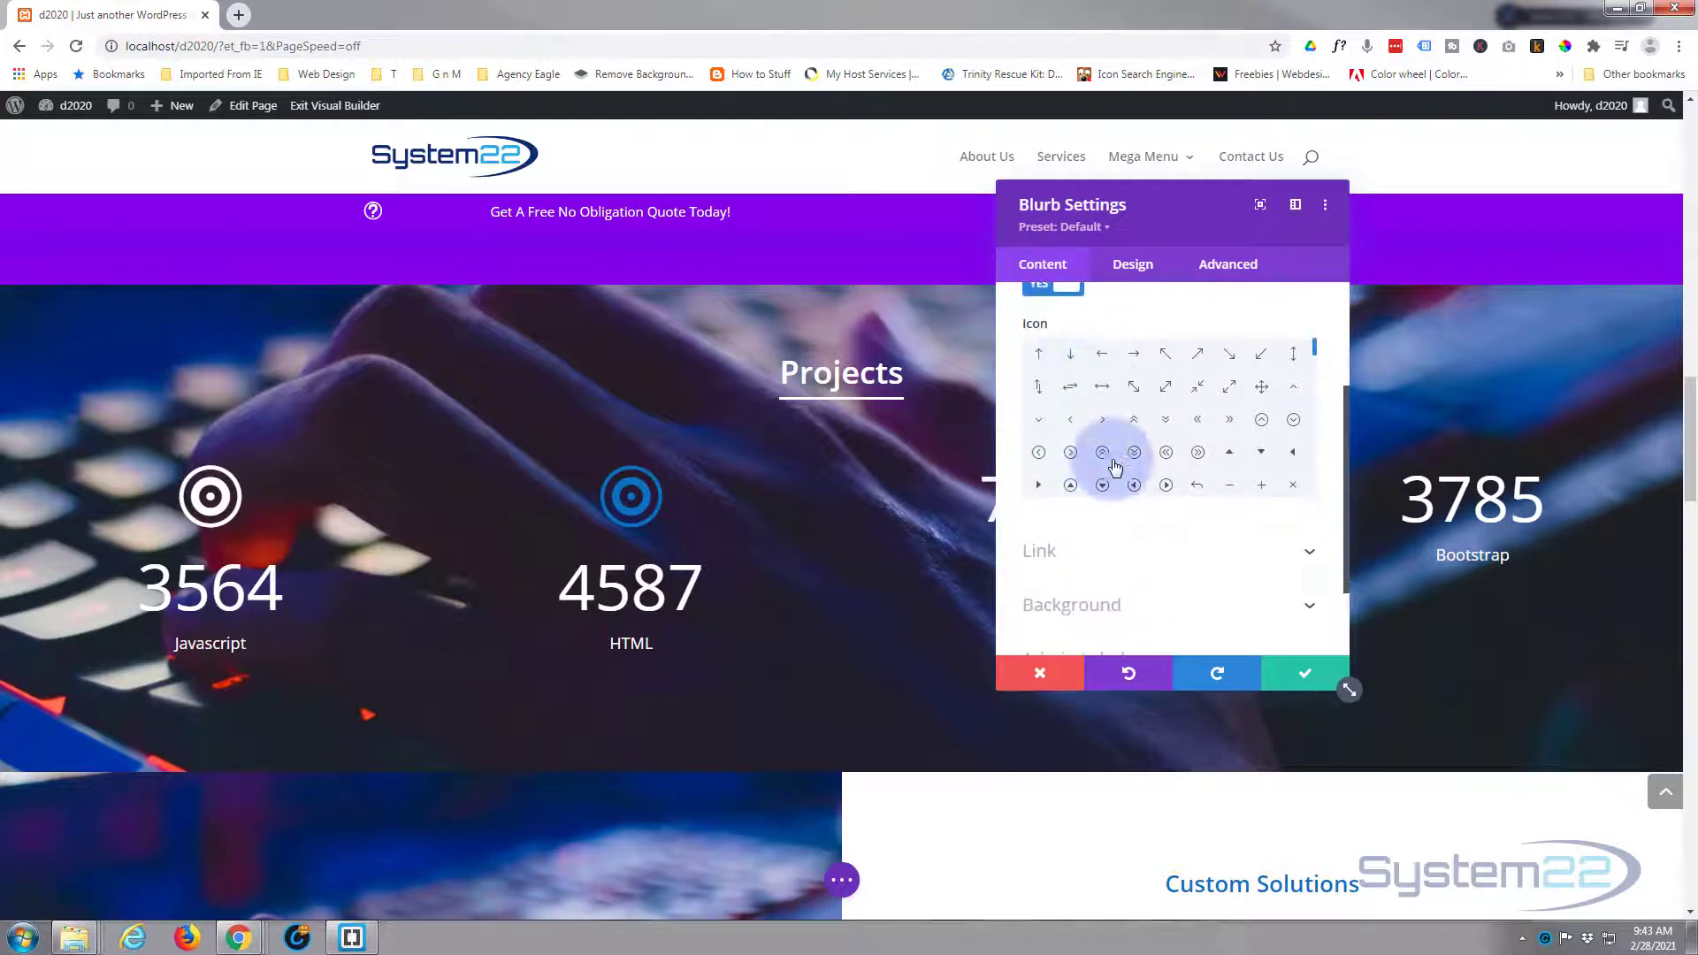
pyautogui.scroll(-2, 1134, 440)
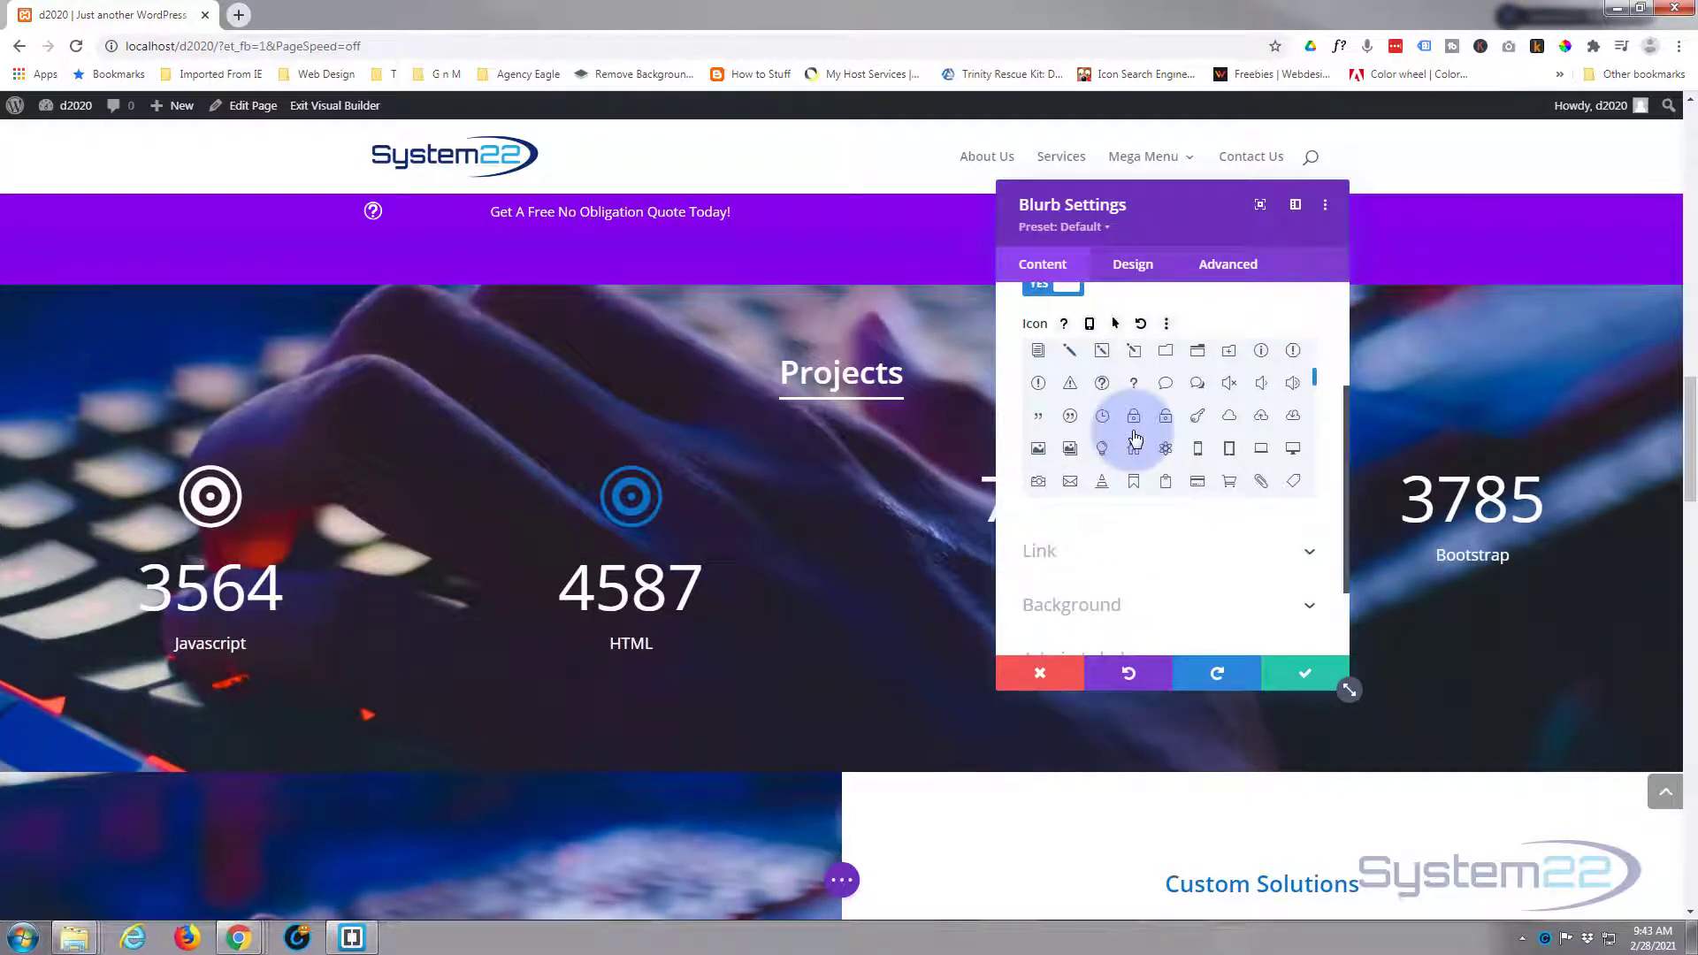
pyautogui.scroll(-2, 1134, 440)
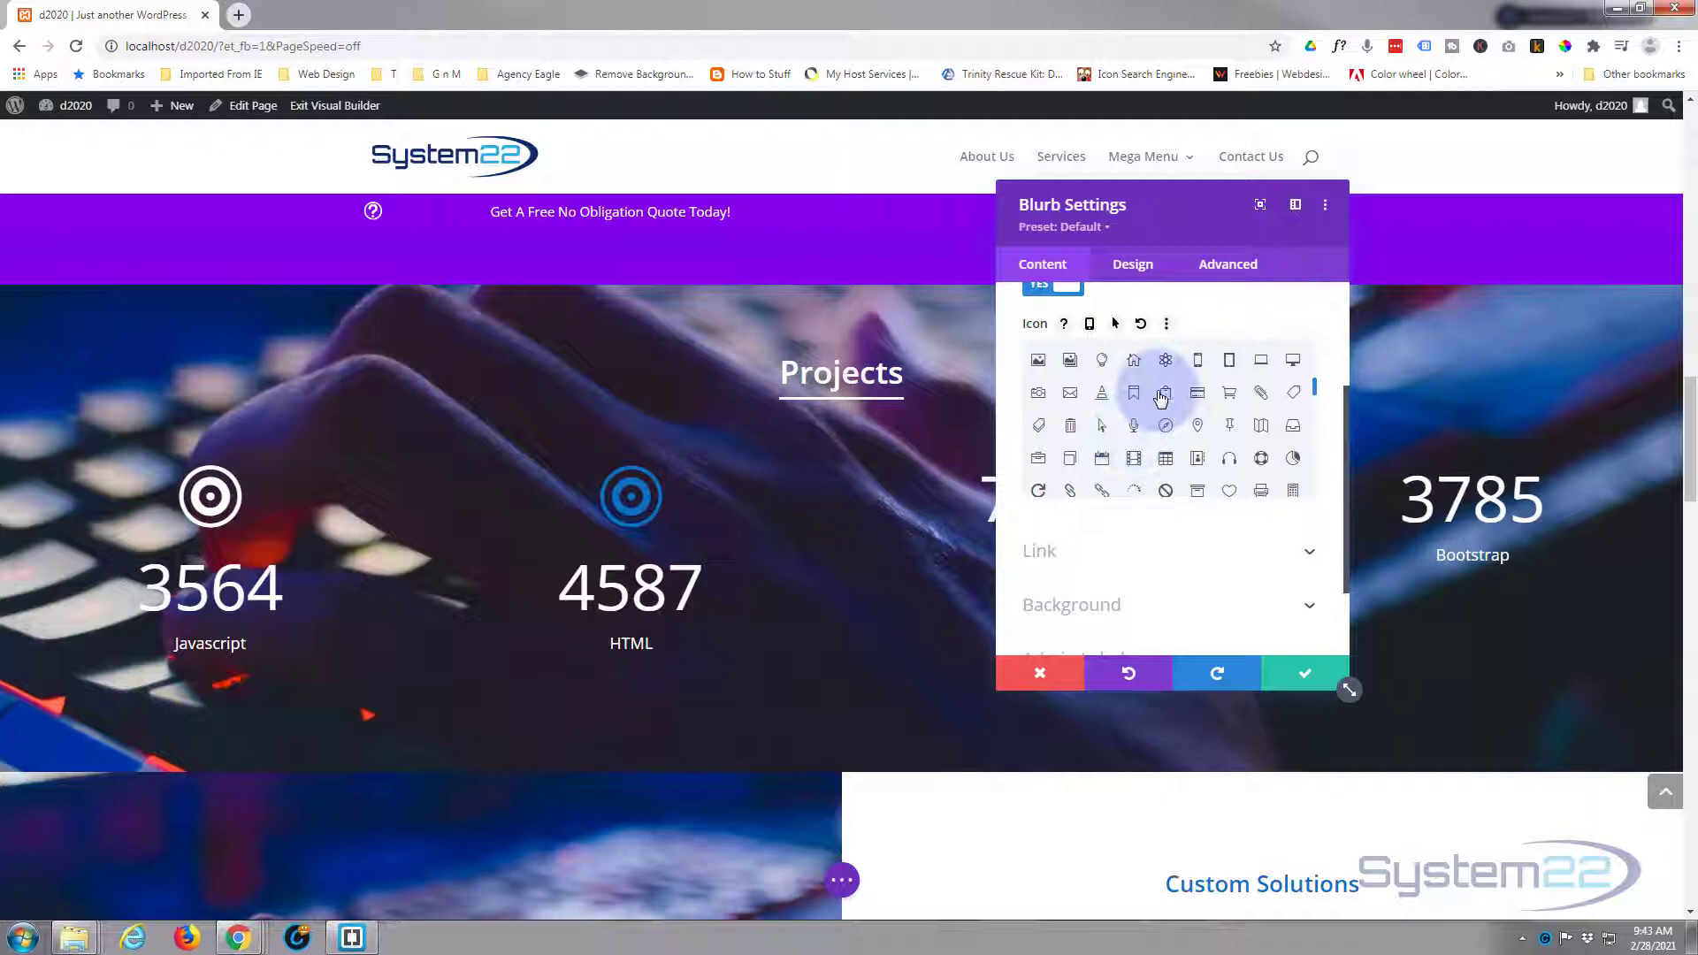
pyautogui.click(1167, 361)
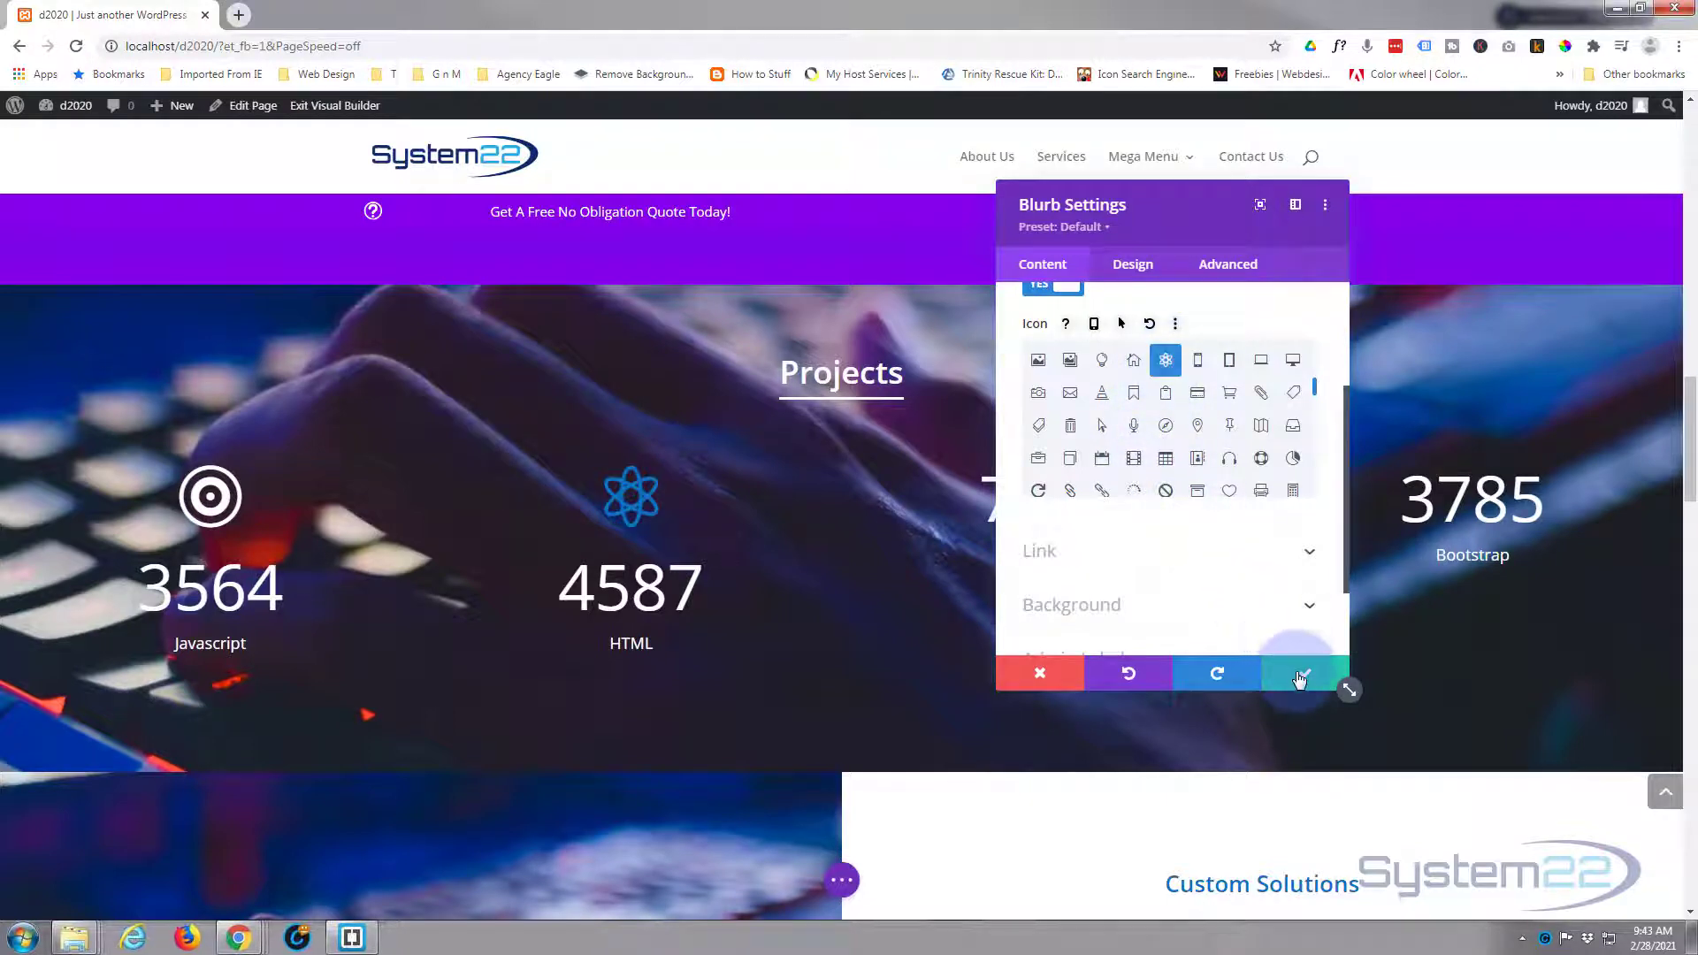
pyautogui.click(1299, 679)
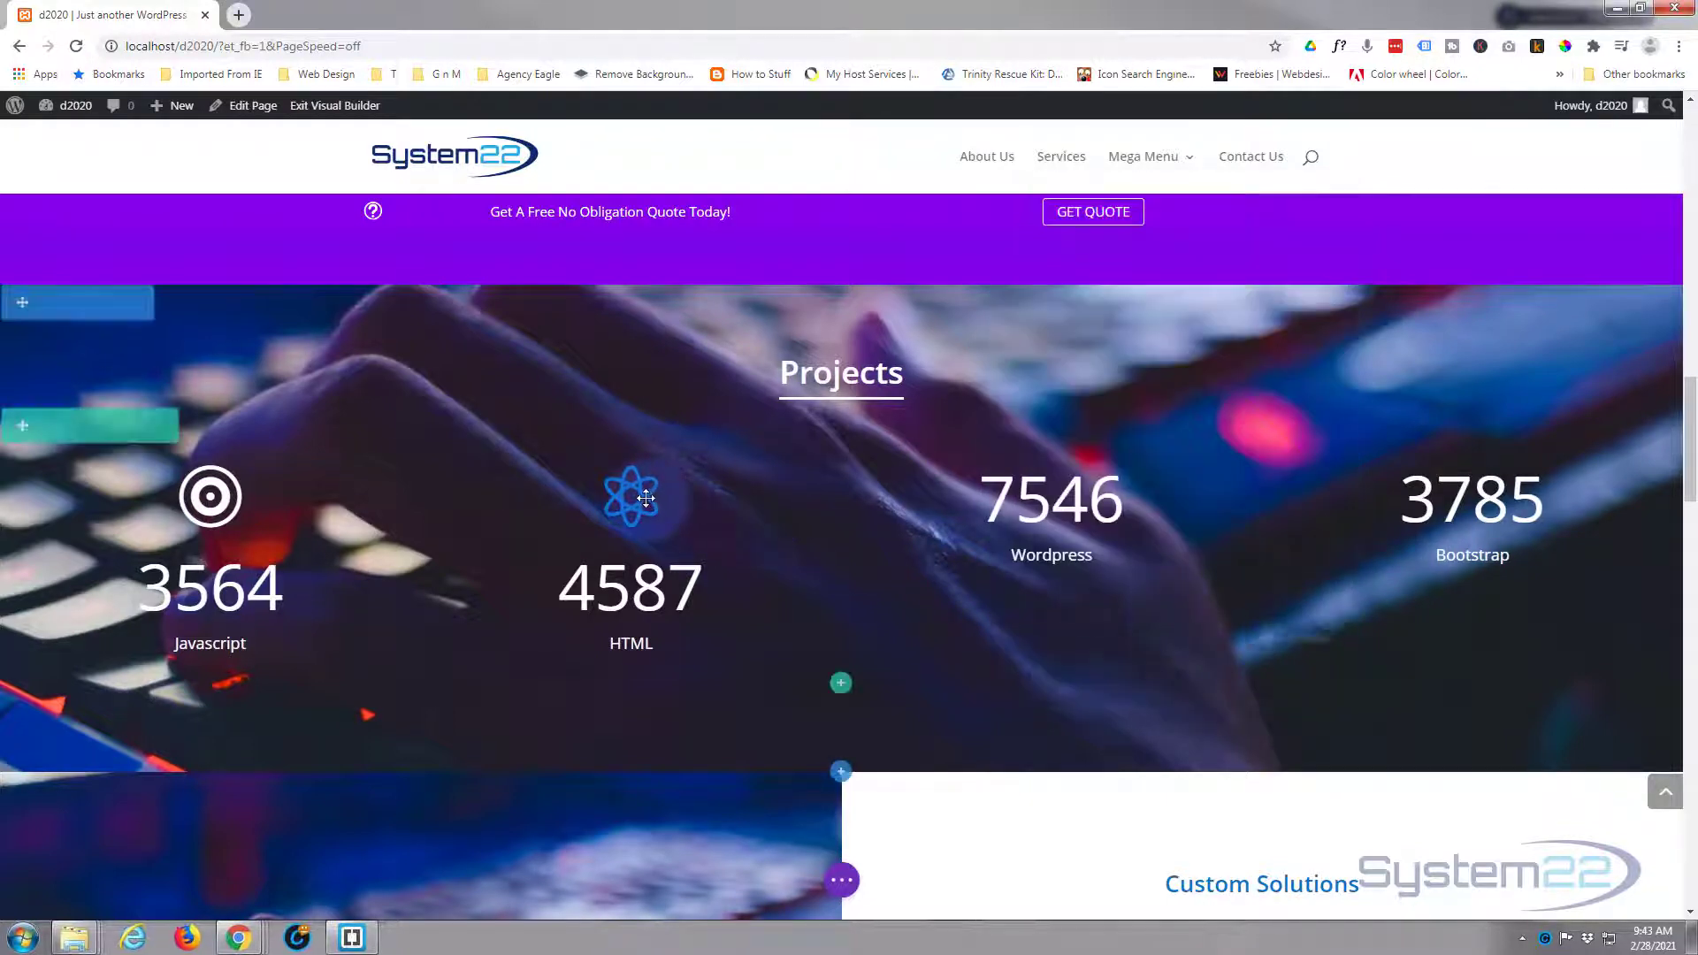
# Copy the atom blurb above the 7546 Wordpress counter and switch its icon to a globe.
pyautogui.click(623, 476)
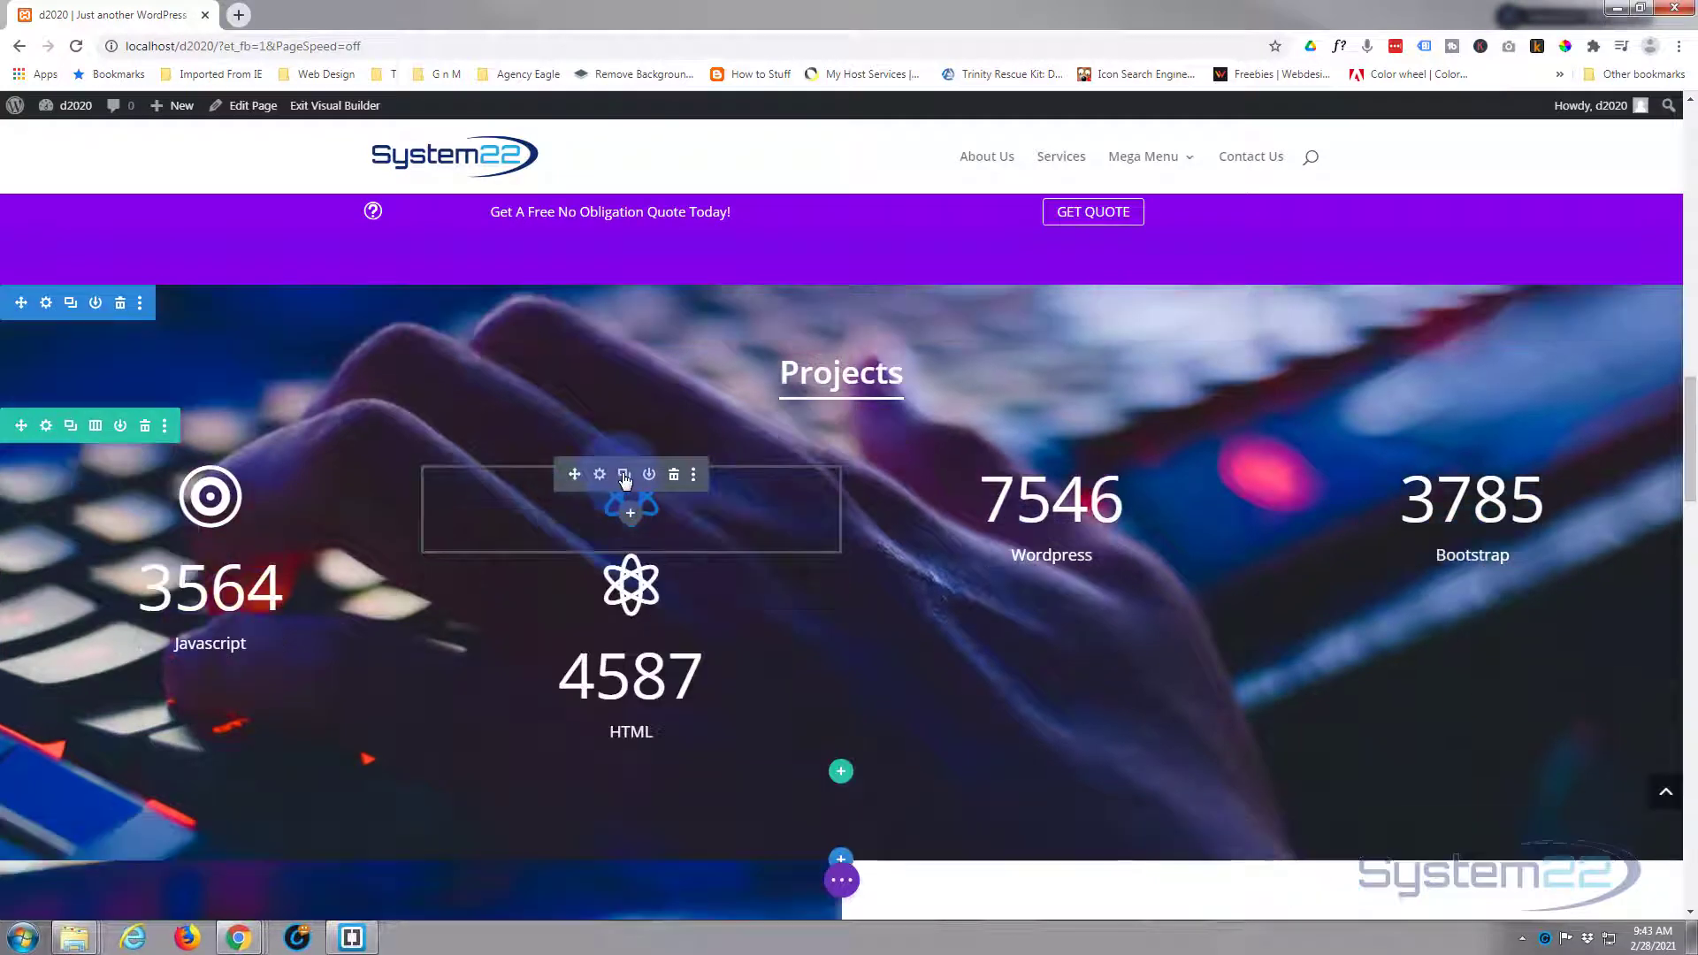
pyautogui.moveTo(574, 475); pyautogui.dragTo(1088, 464)
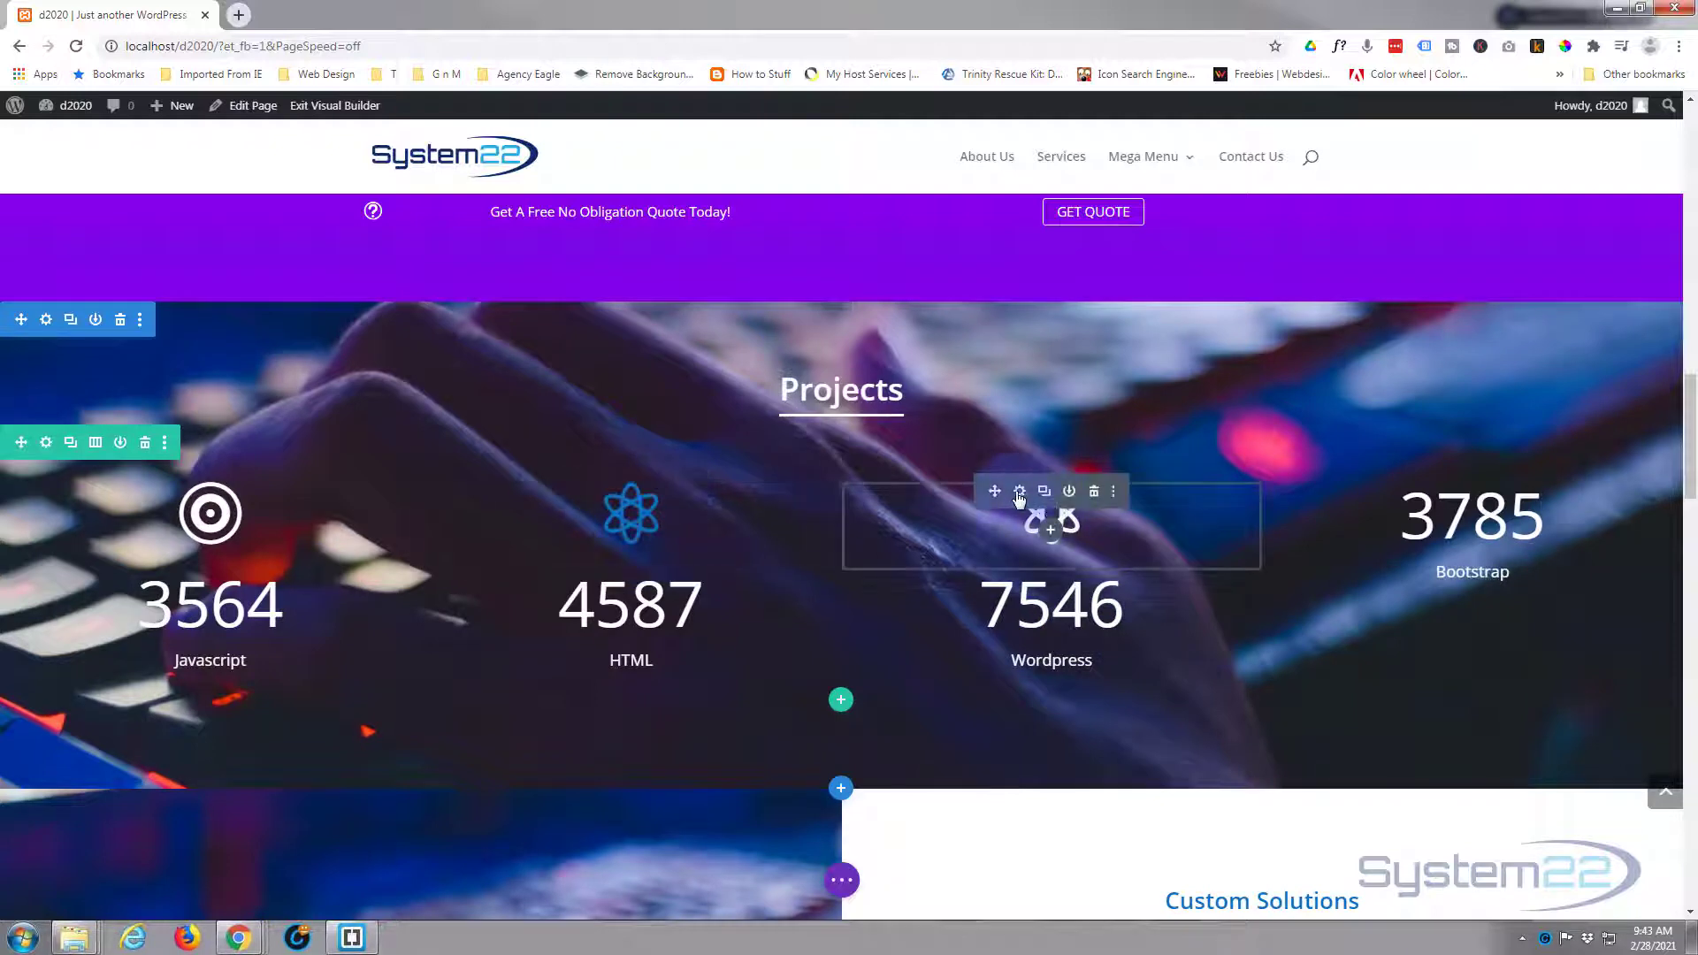
pyautogui.click(1019, 491)
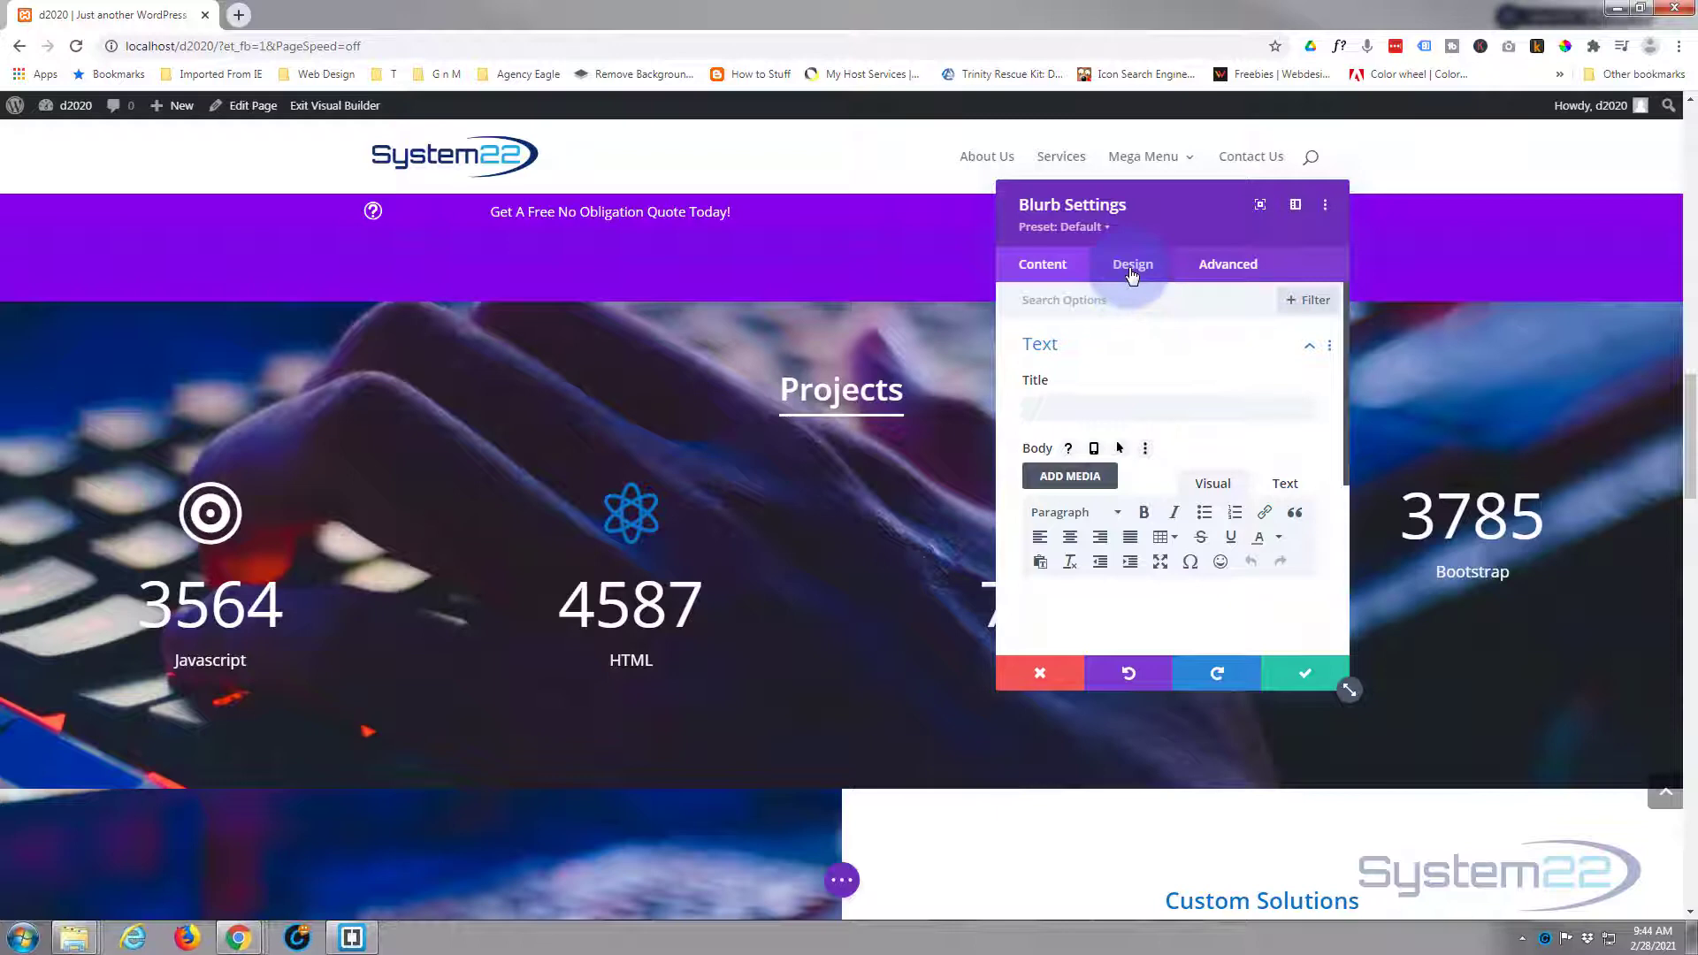
pyautogui.click(1082, 376)
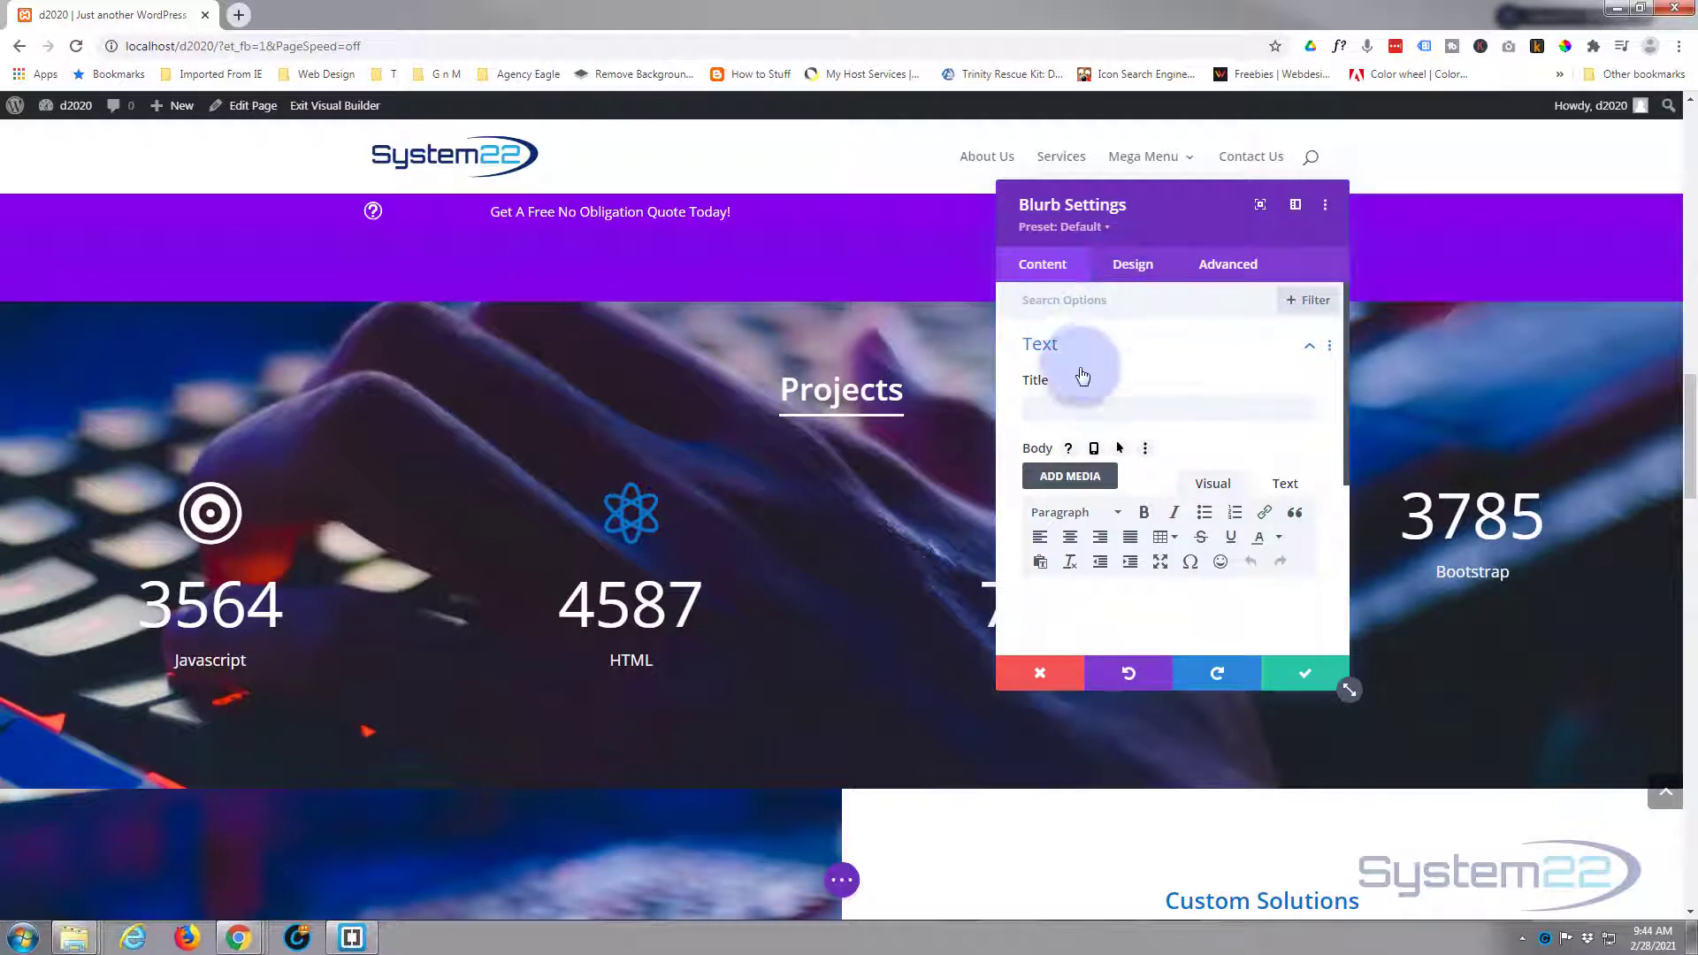
pyautogui.click(1087, 354)
pyautogui.click(1103, 413)
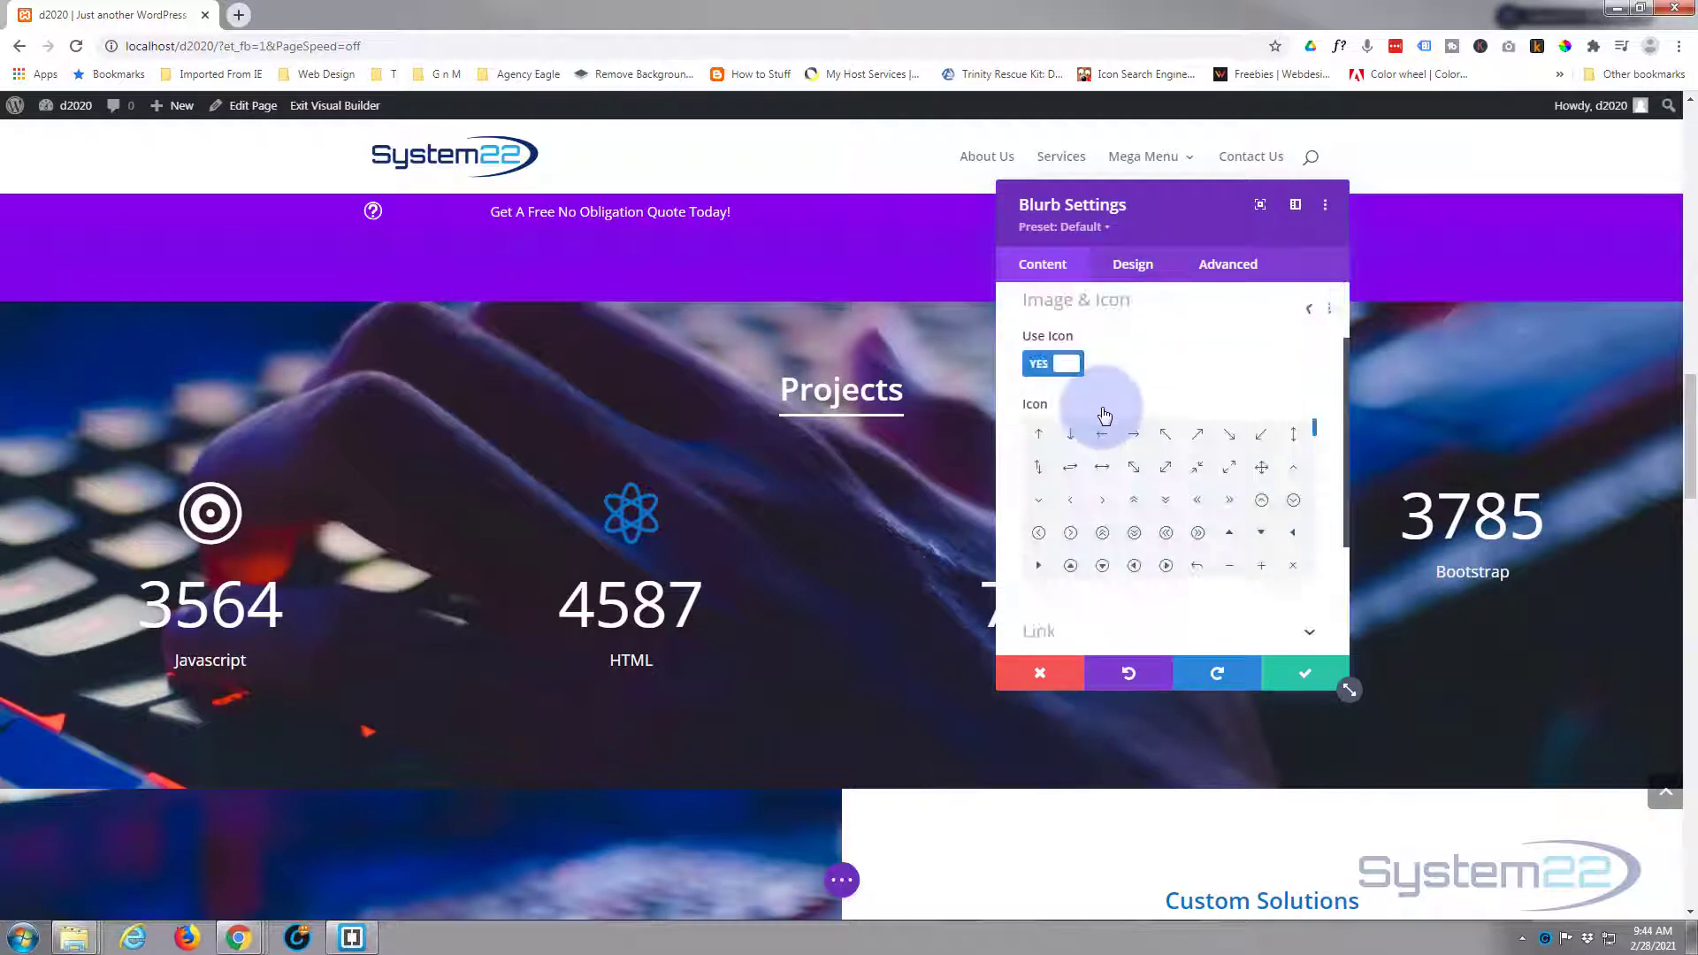
pyautogui.scroll(-10, 1173, 501)
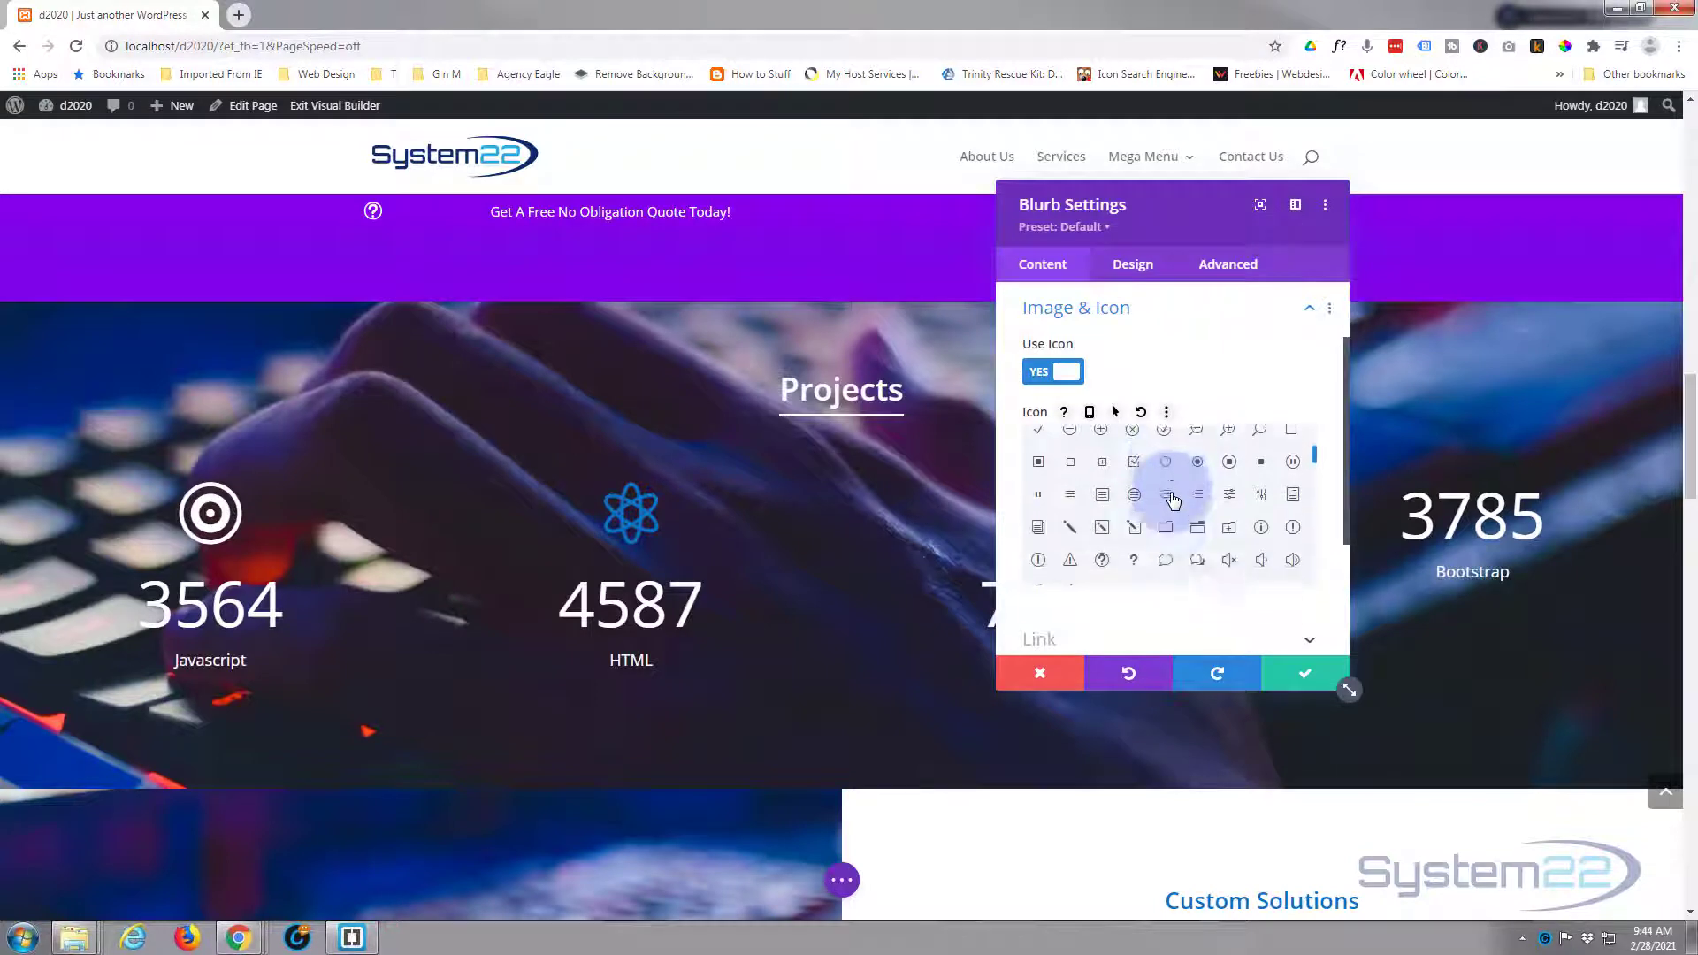
pyautogui.scroll(-2, 1173, 501)
pyautogui.scroll(-2, 1172, 500)
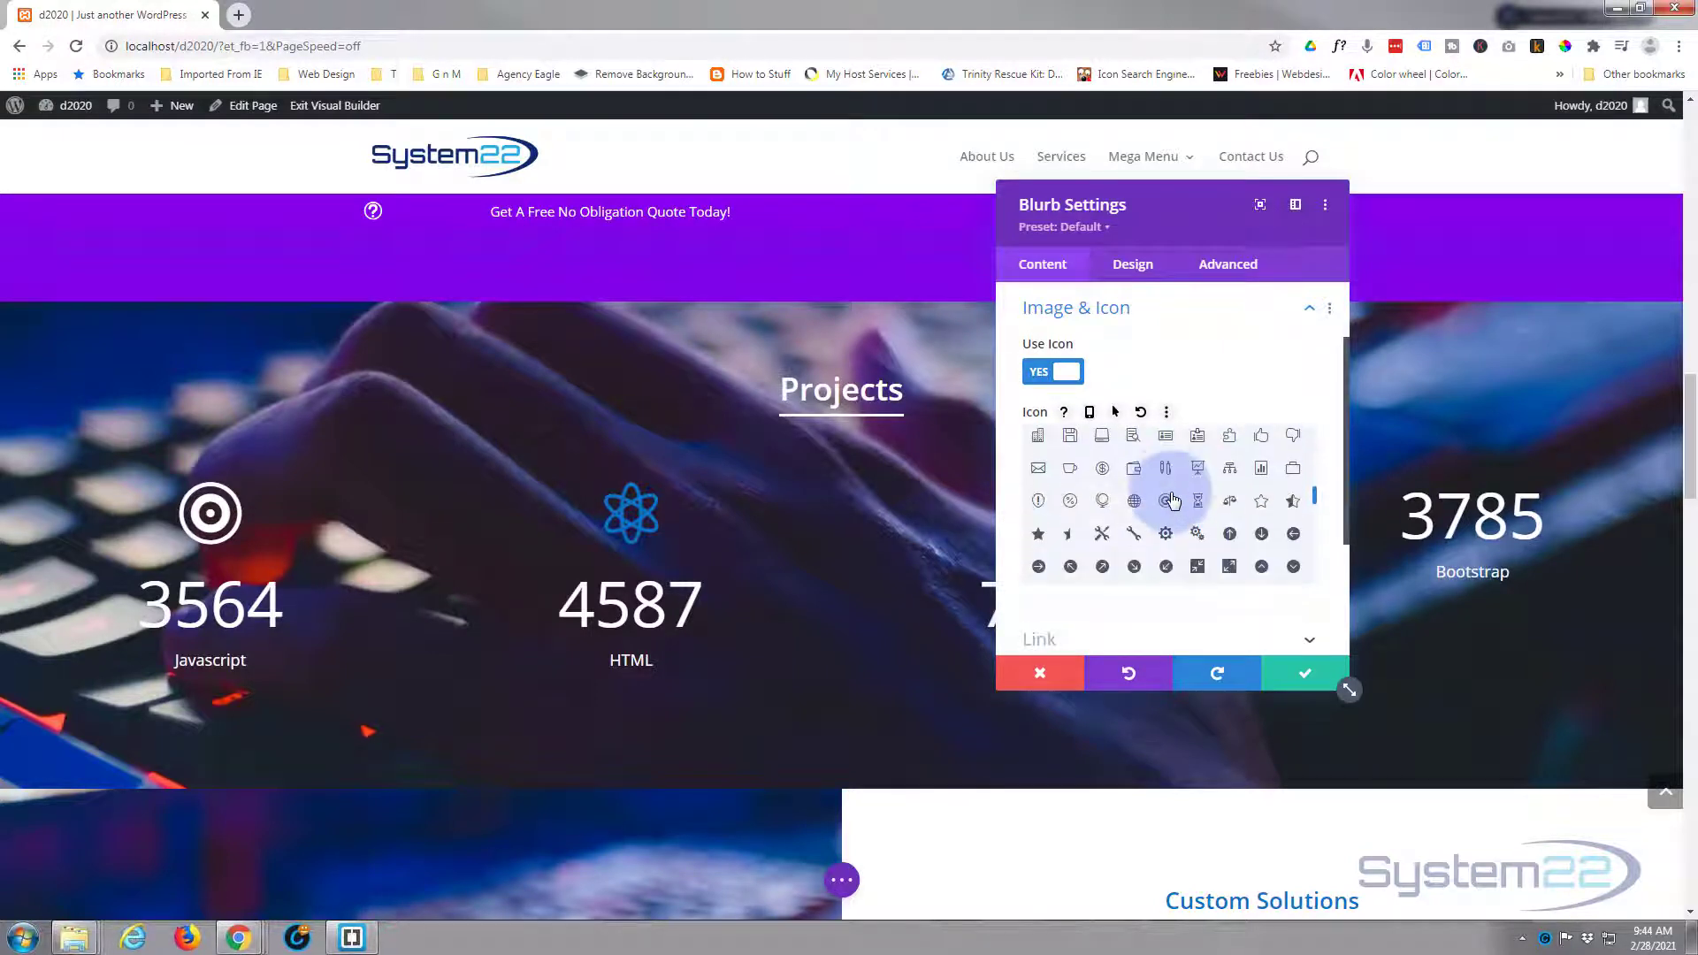
pyautogui.click(1133, 503)
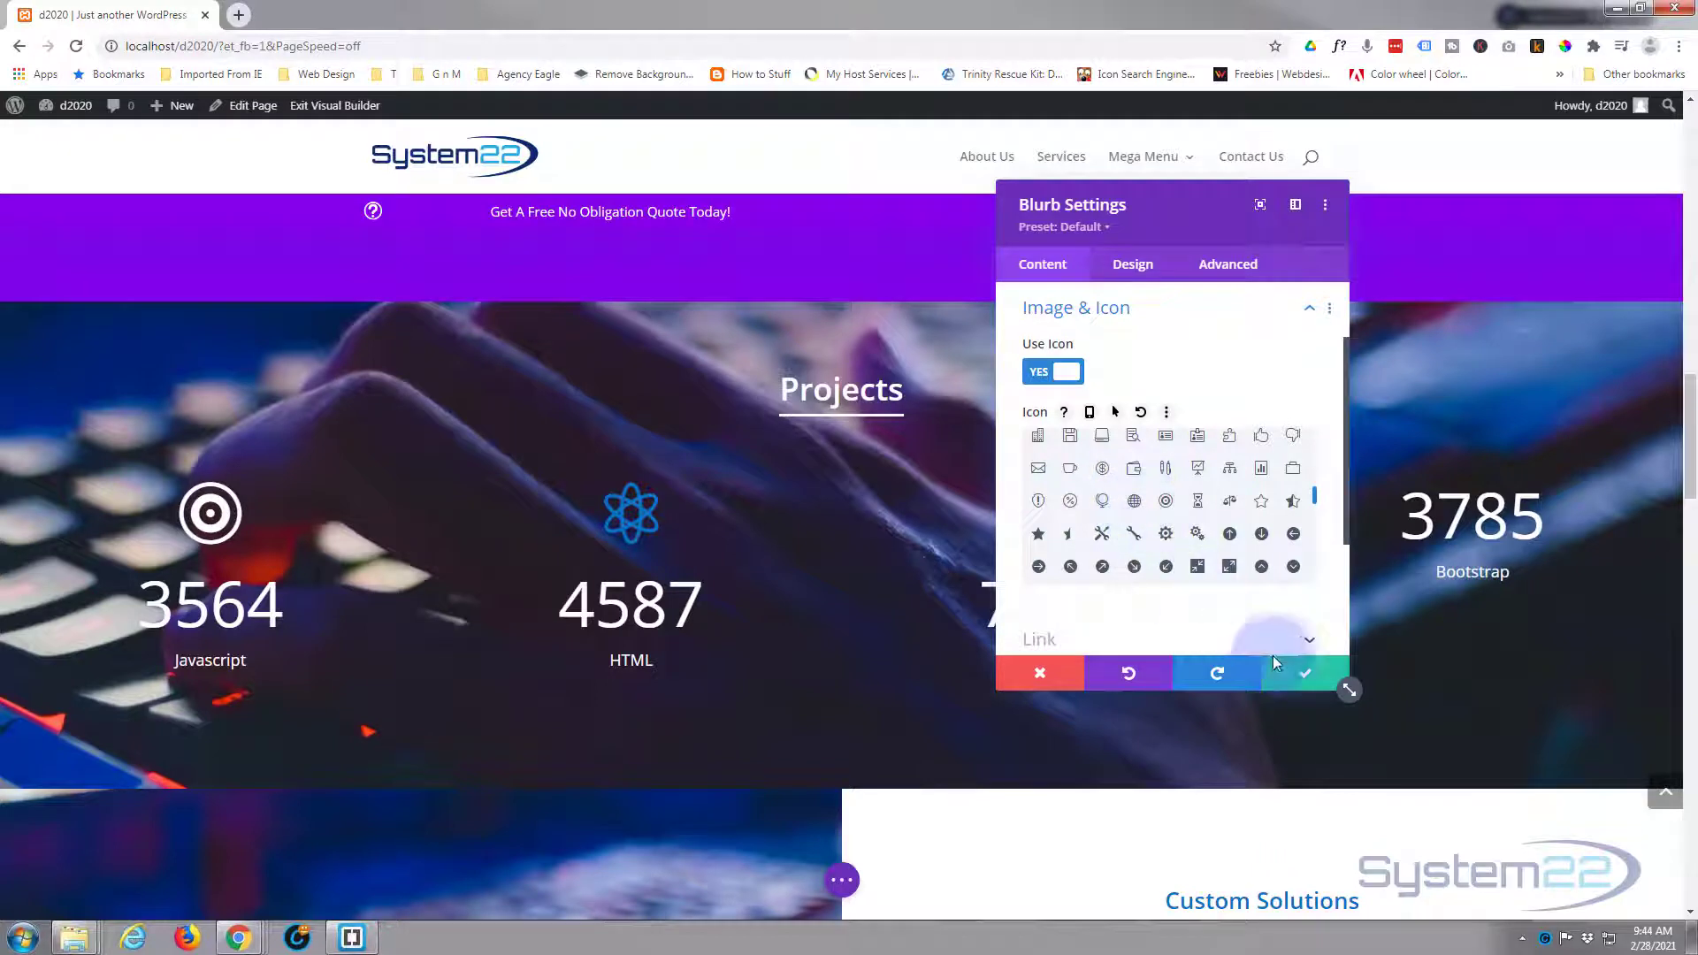
pyautogui.click(1309, 677)
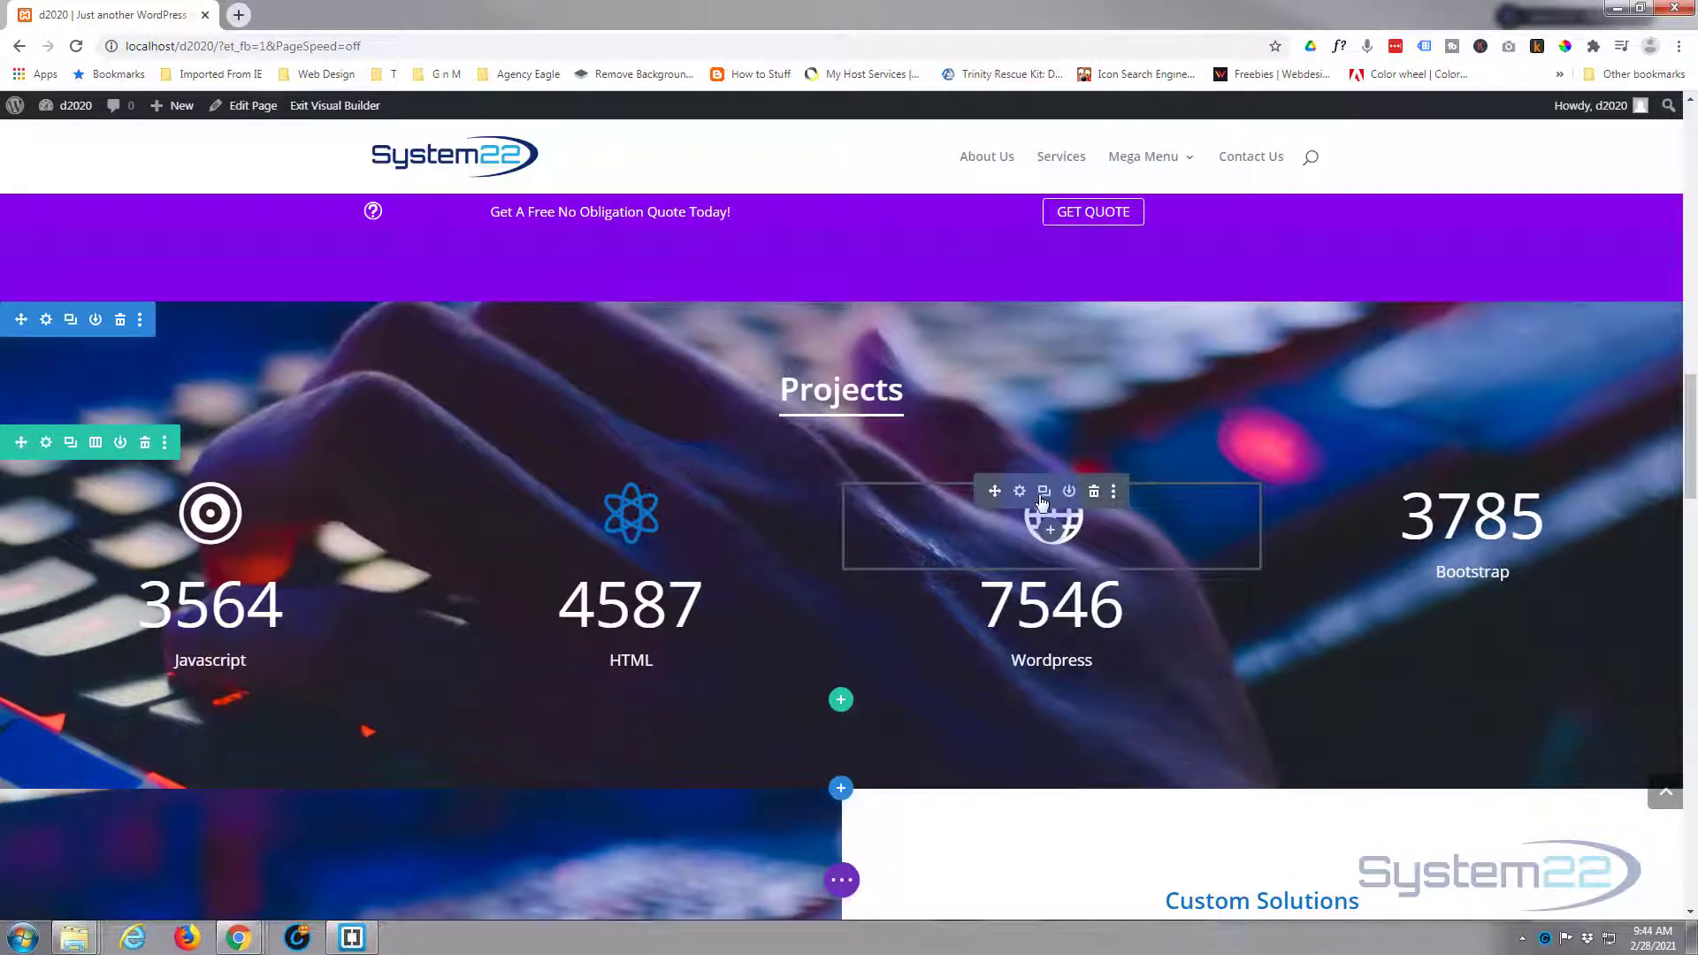
# Copy the globe blurb above the 3785 Bootstrap counter and change its icon to gears.
pyautogui.click(1045, 492)
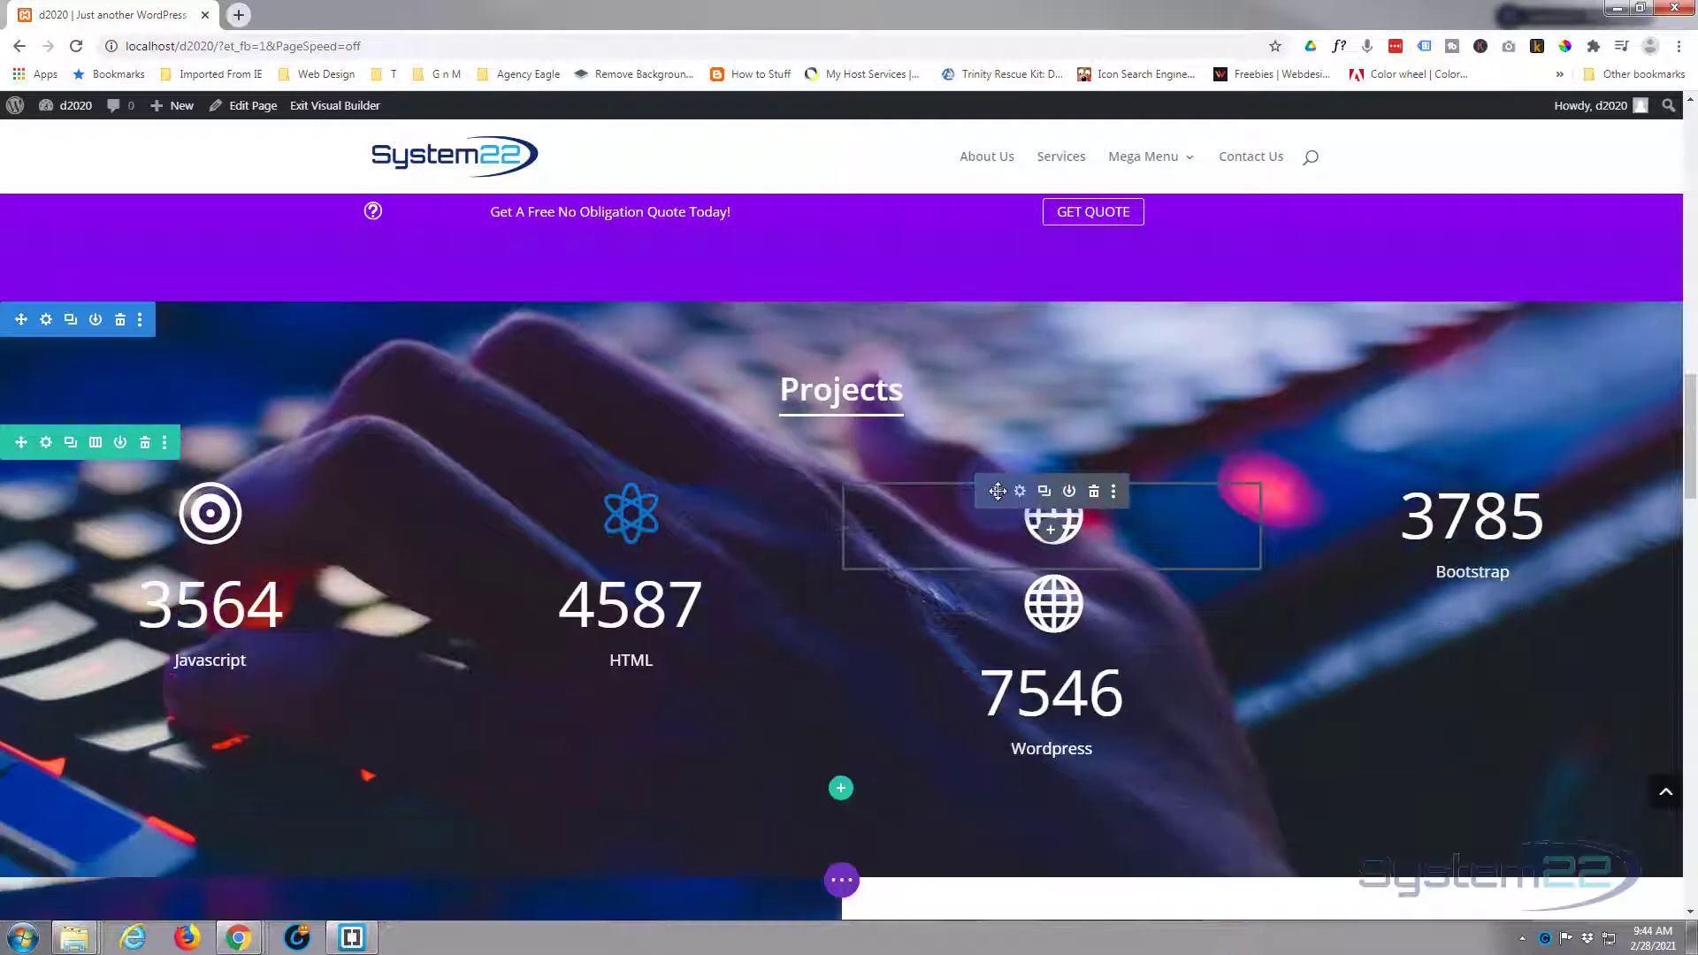
pyautogui.moveTo(1159, 508); pyautogui.dragTo(1470, 513)
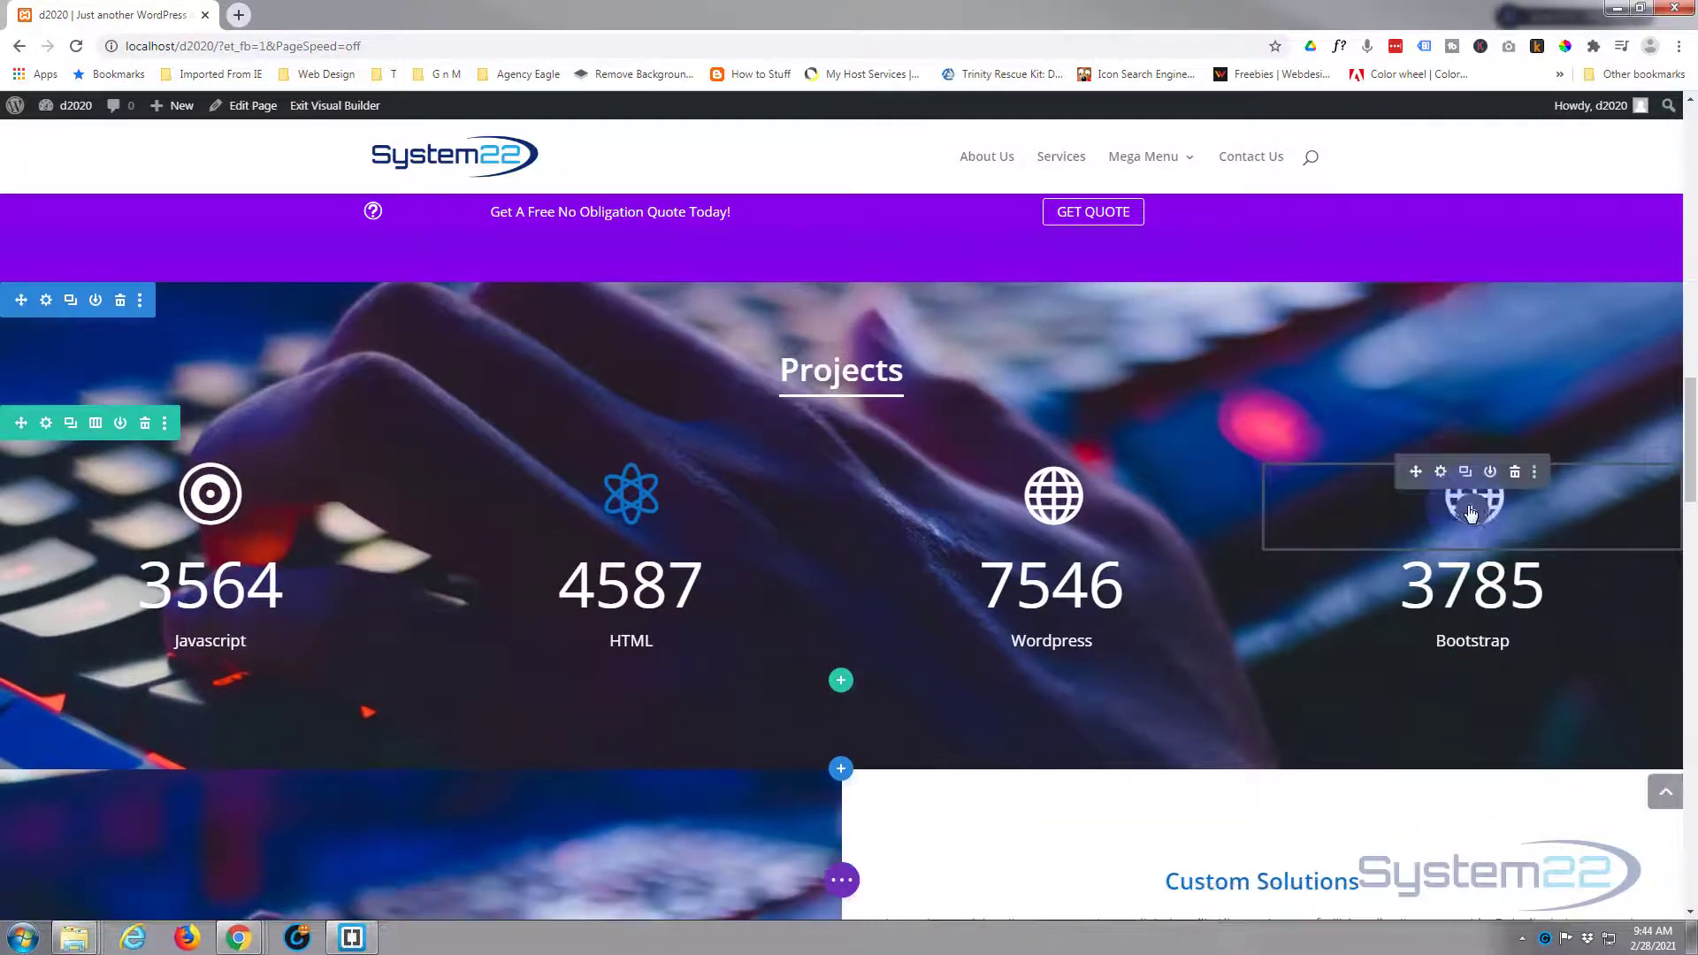
pyautogui.click(1440, 473)
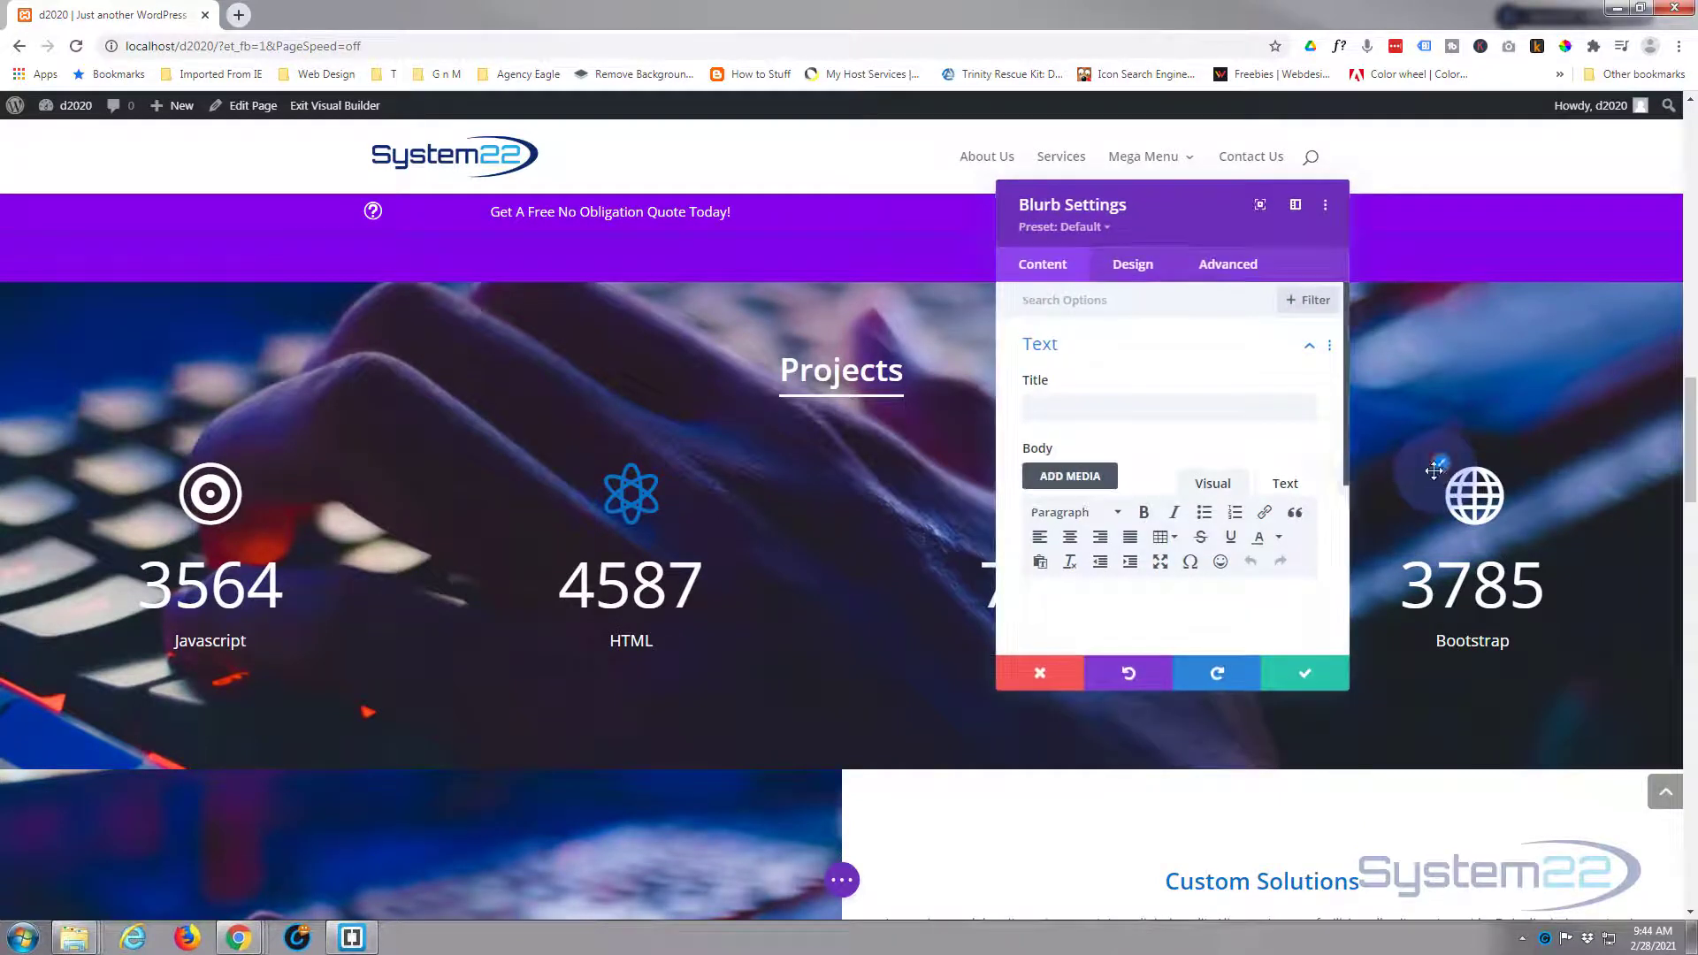
pyautogui.click(1106, 351)
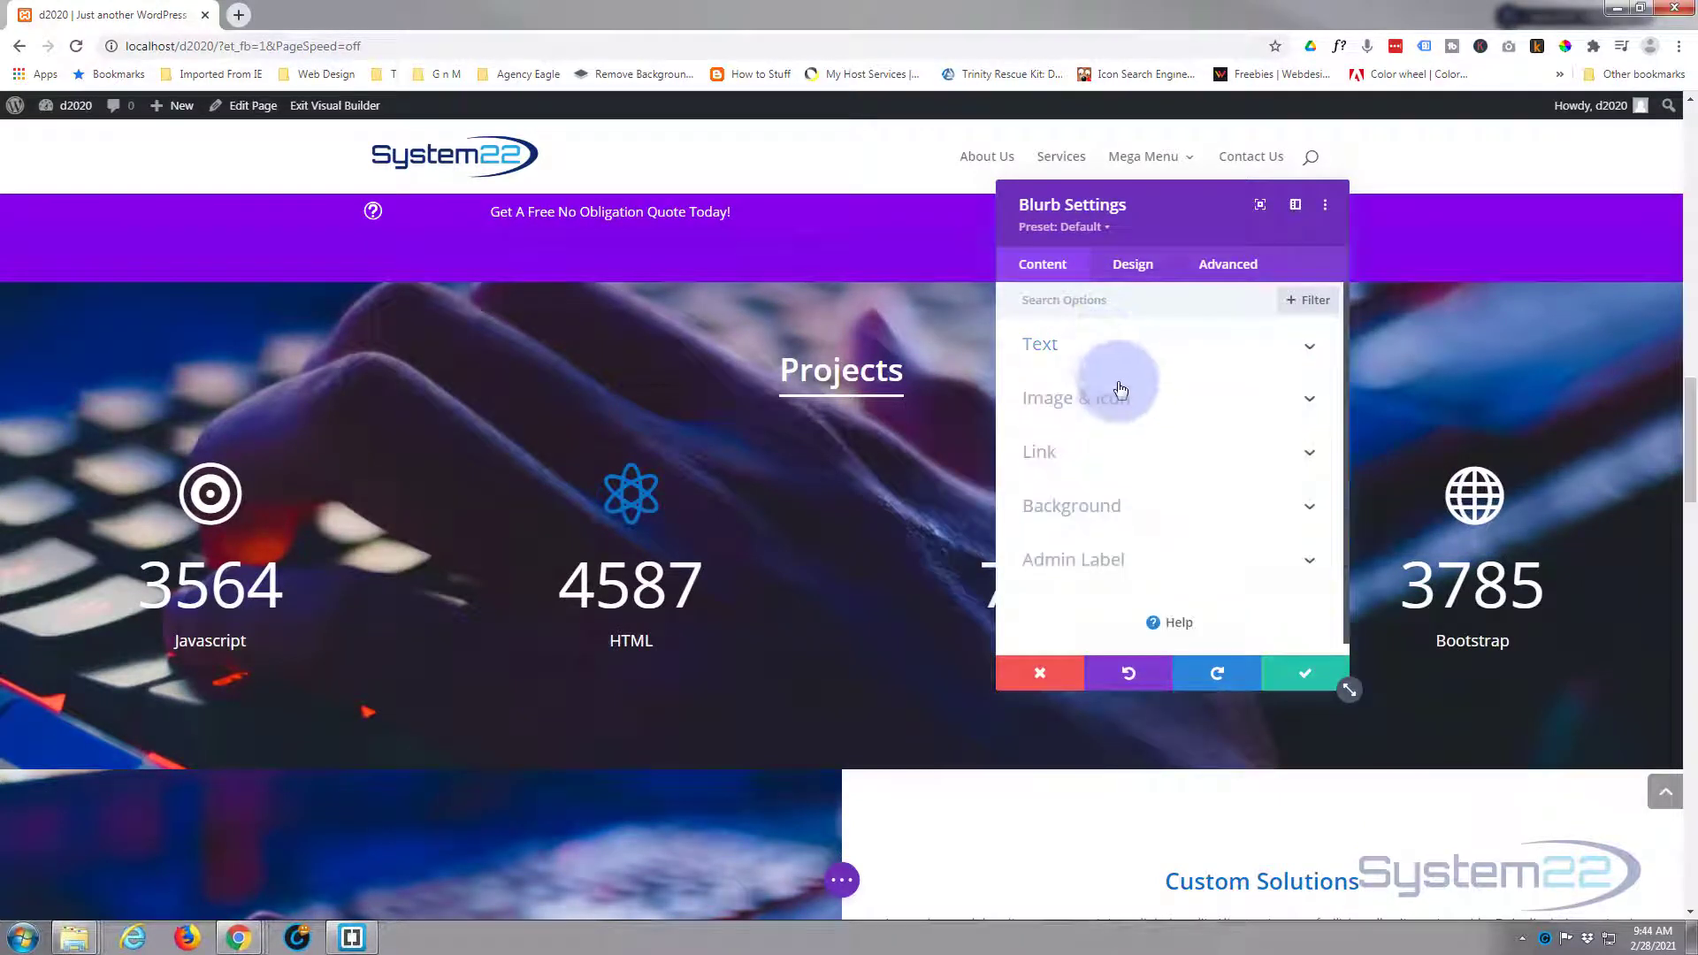
pyautogui.click(1130, 399)
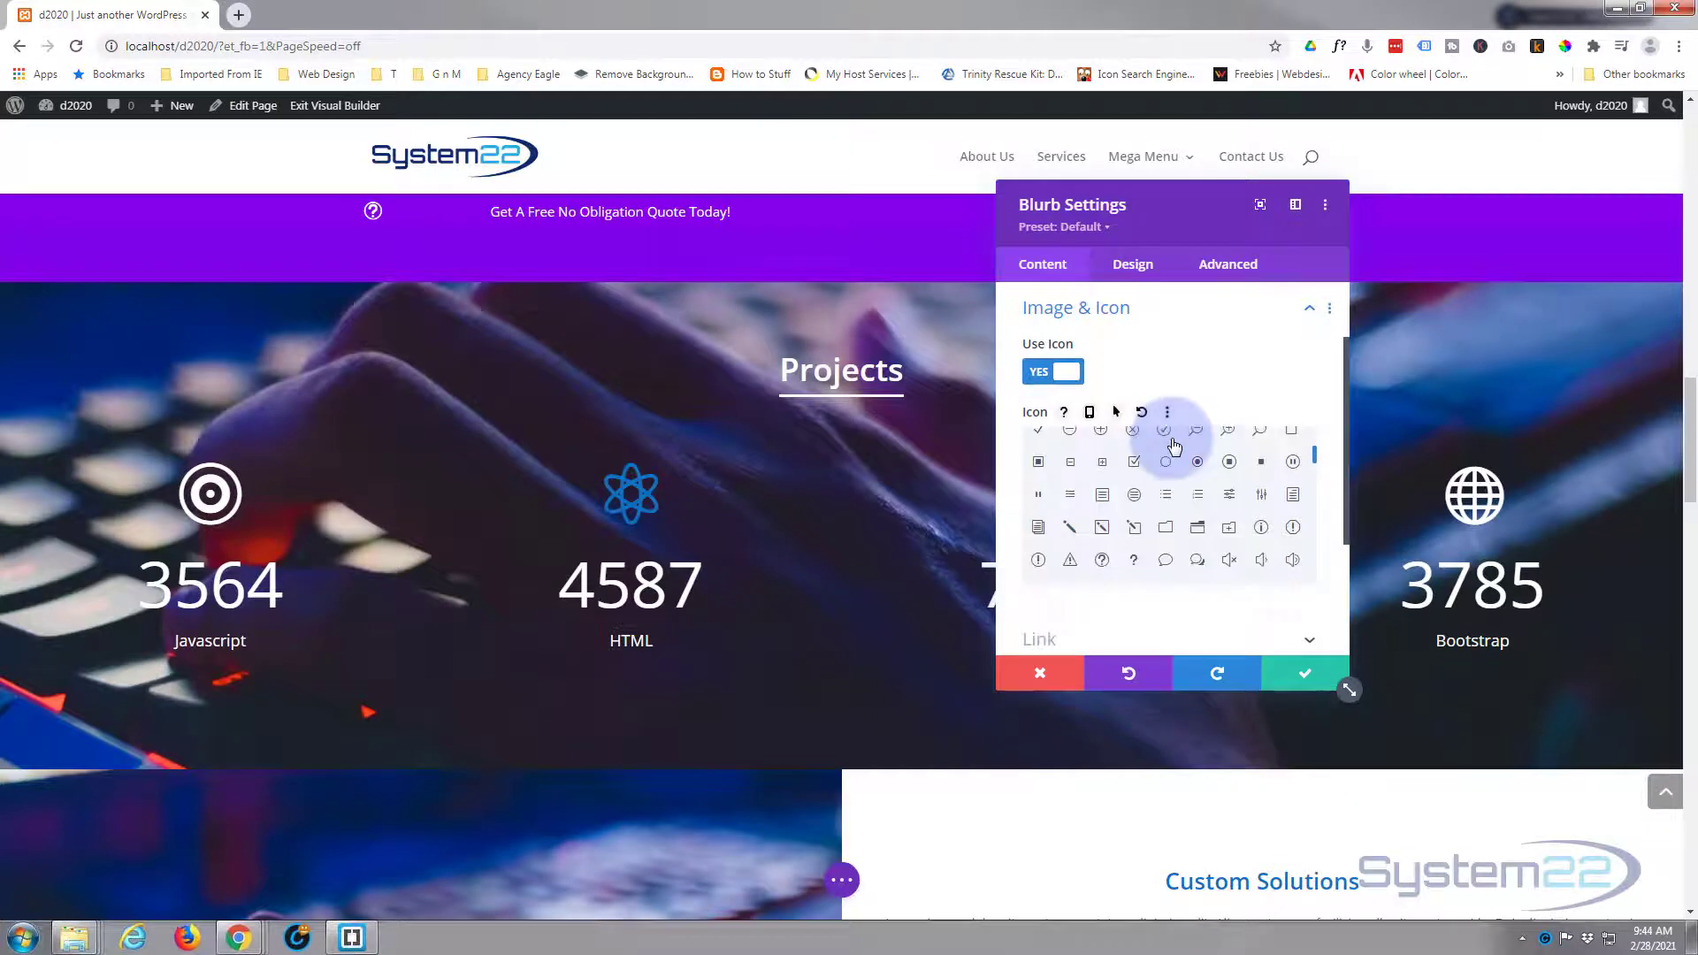
pyautogui.scroll(-1, 1173, 445)
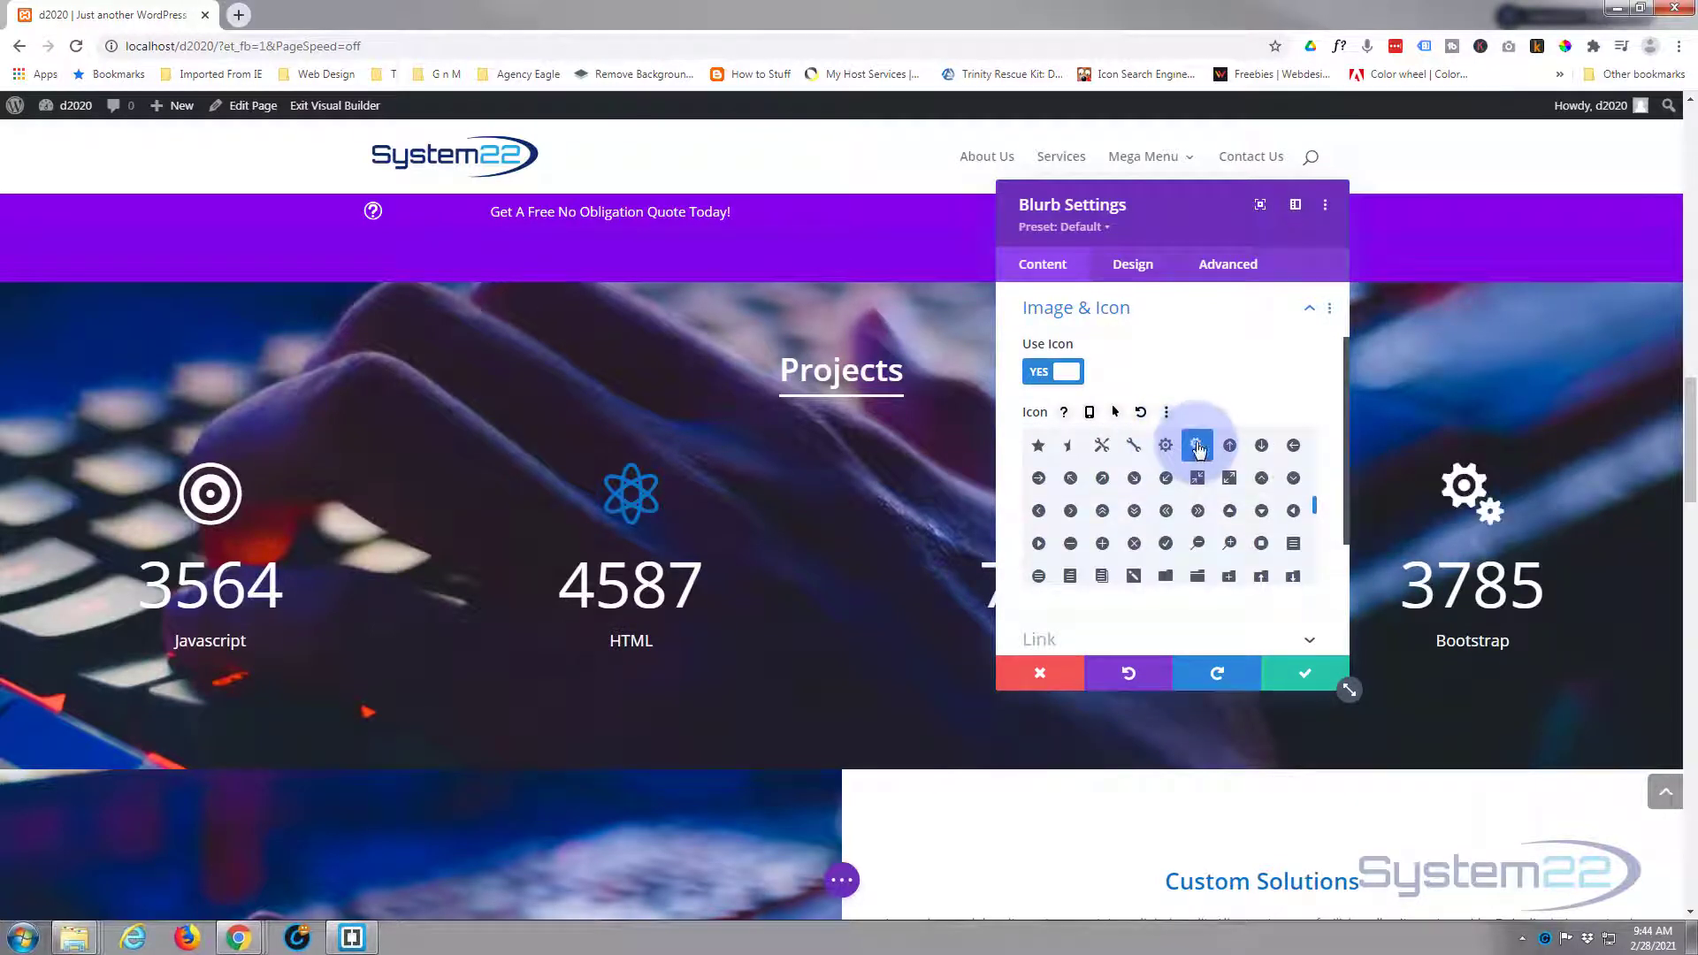
pyautogui.click(1306, 674)
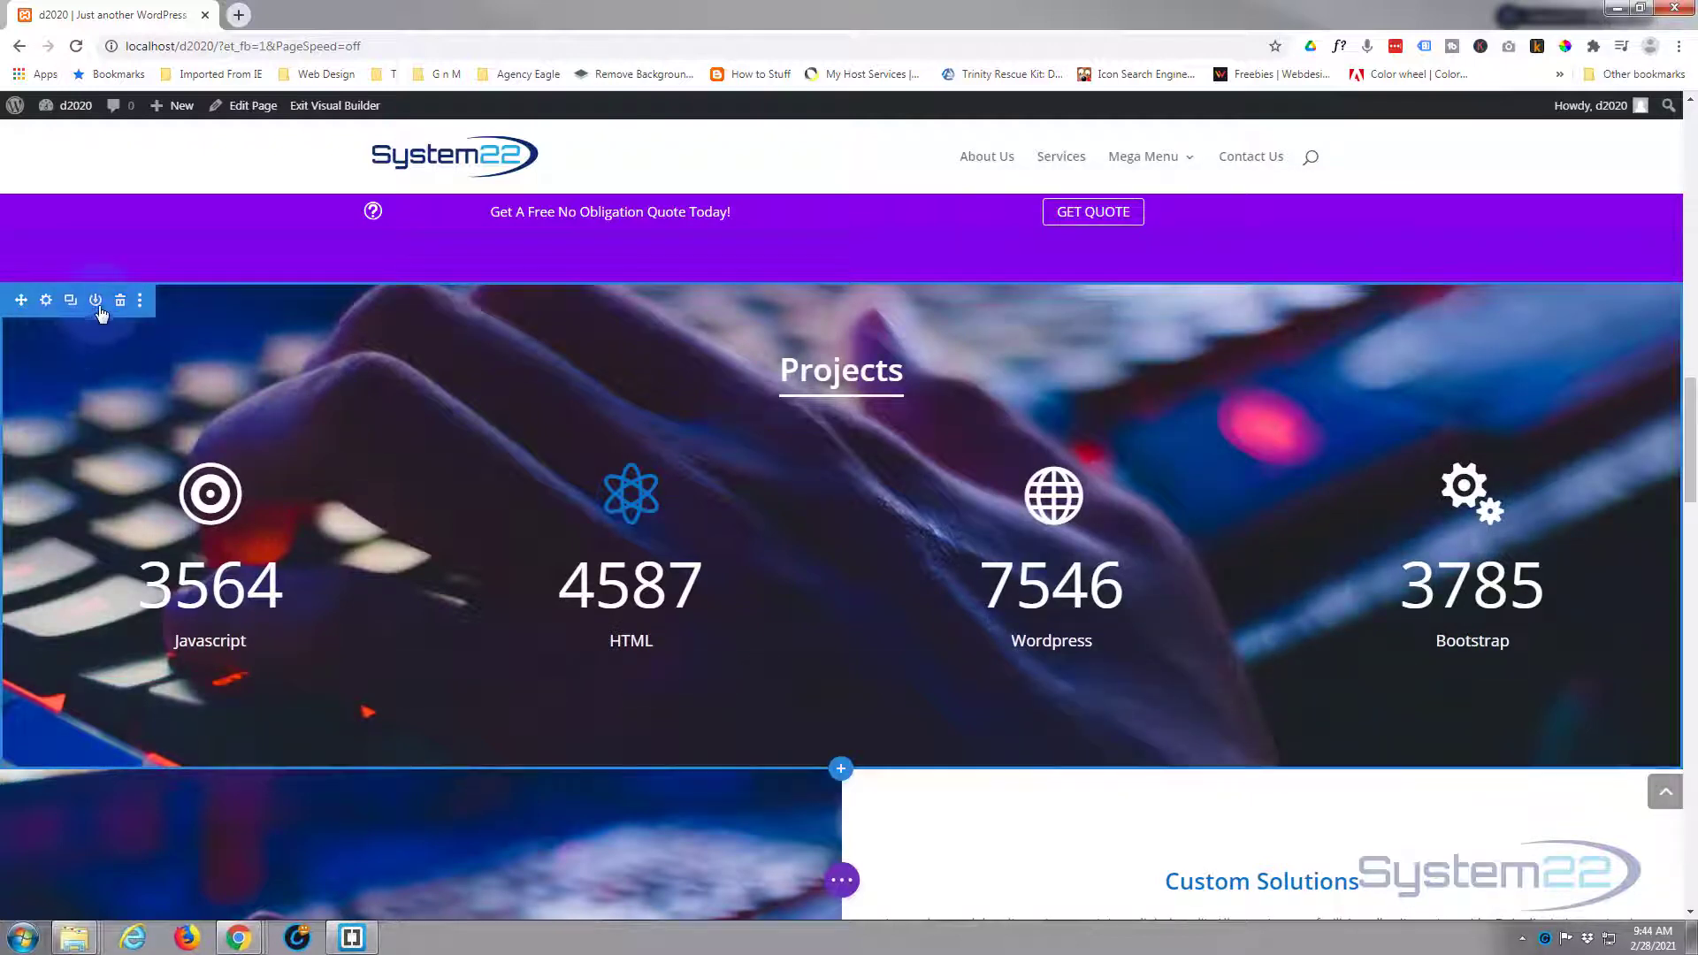
# Set video-1.mp4 from the Media Library as the Projects section's background video and save.
pyautogui.click(46, 302)
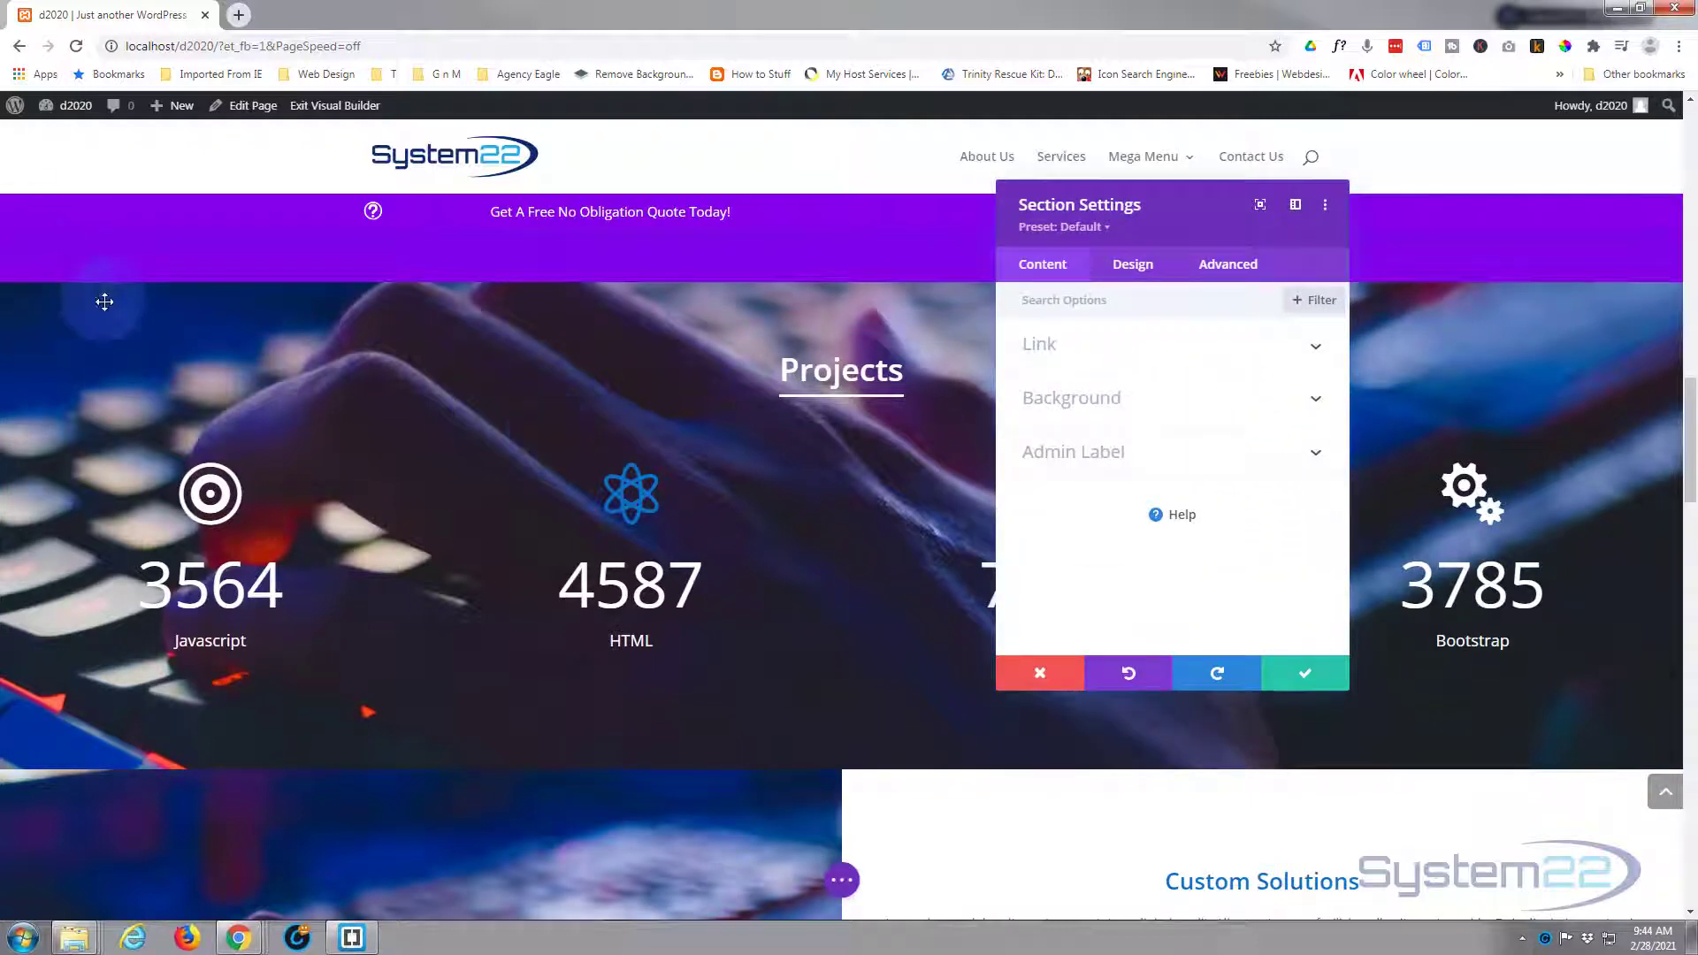
pyautogui.click(1206, 411)
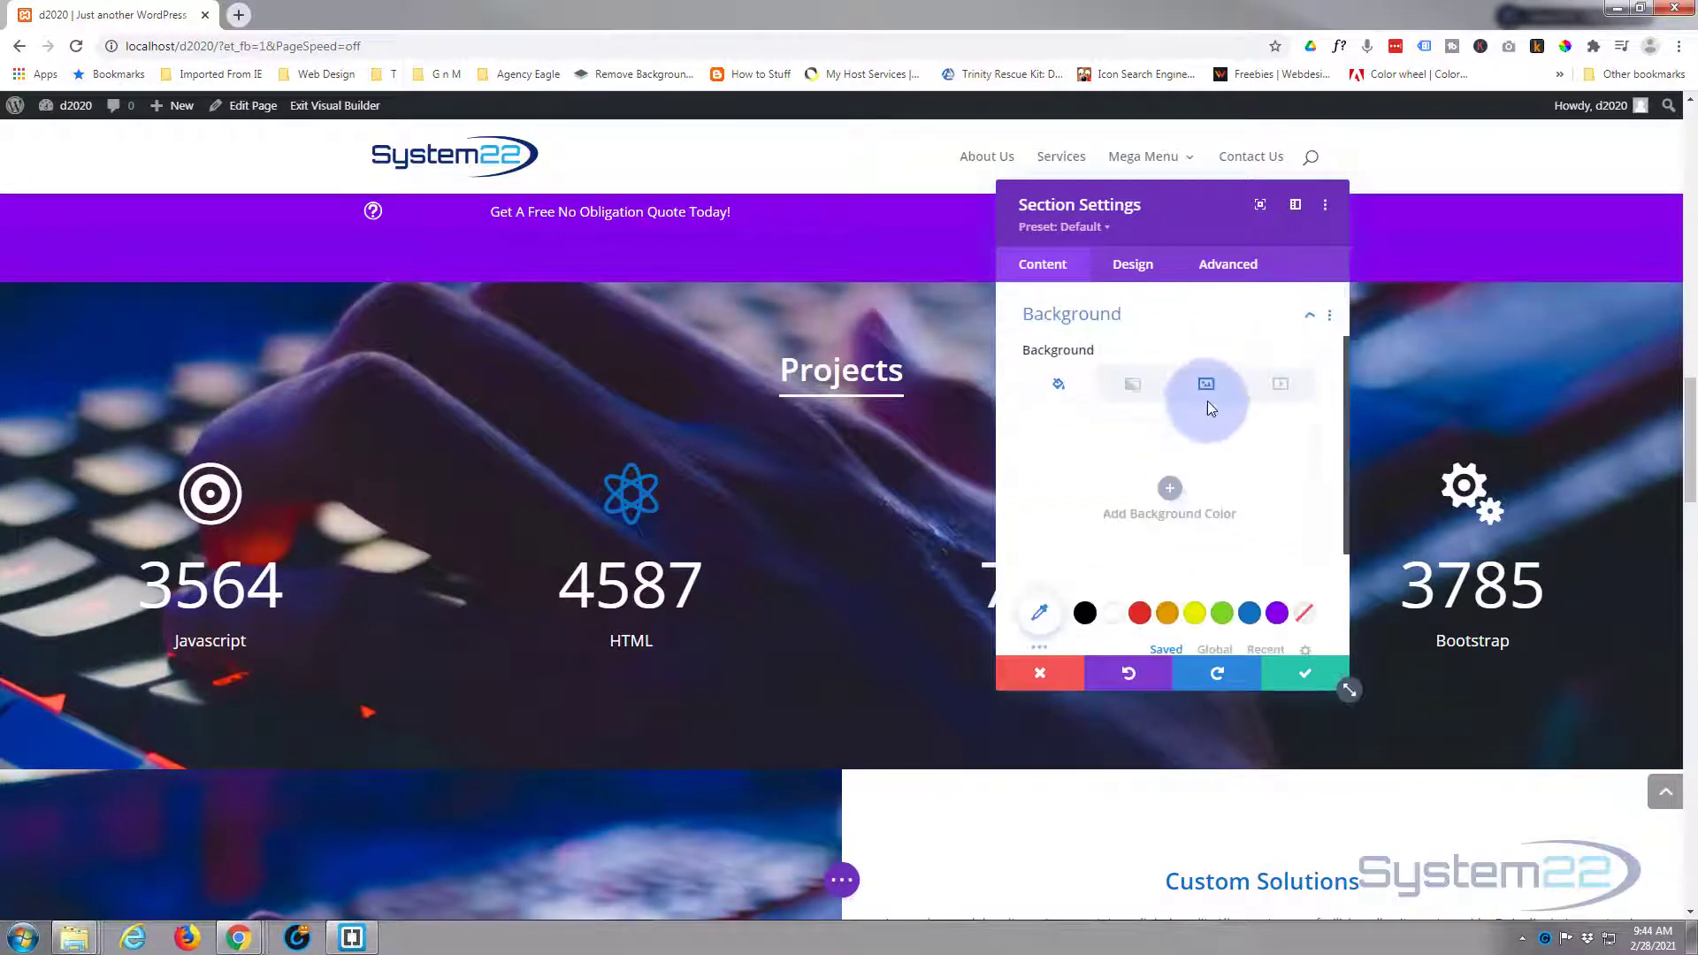
pyautogui.click(1290, 389)
pyautogui.click(1192, 530)
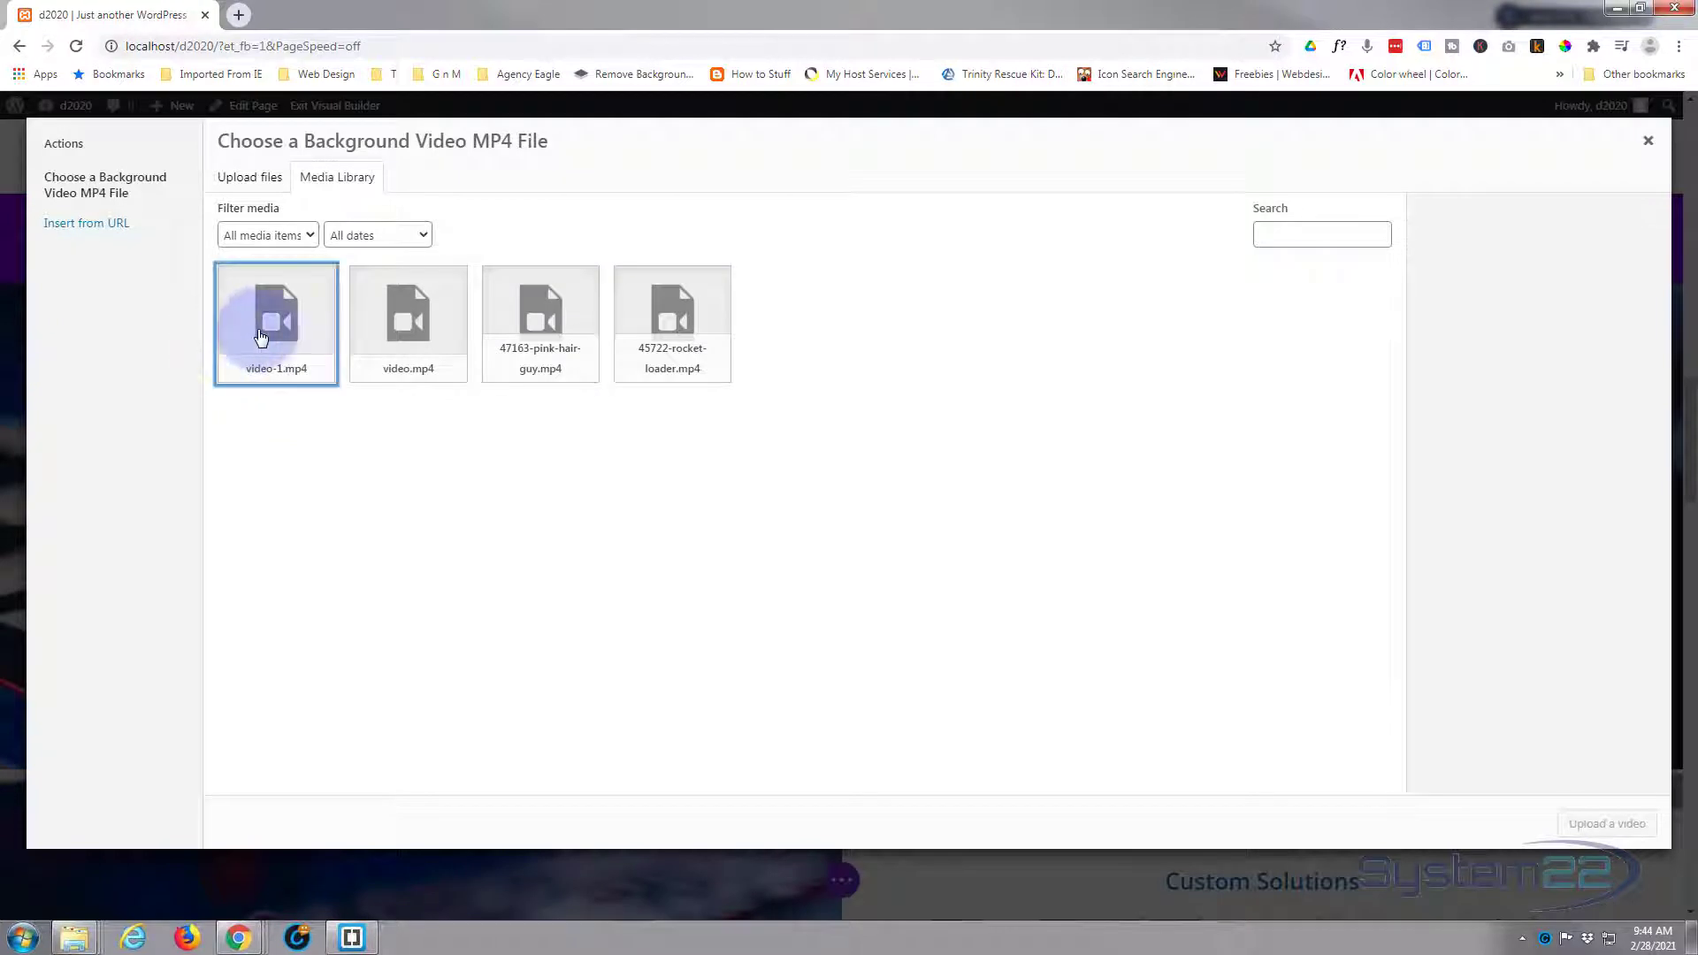
pyautogui.click(261, 337)
pyautogui.click(1444, 354)
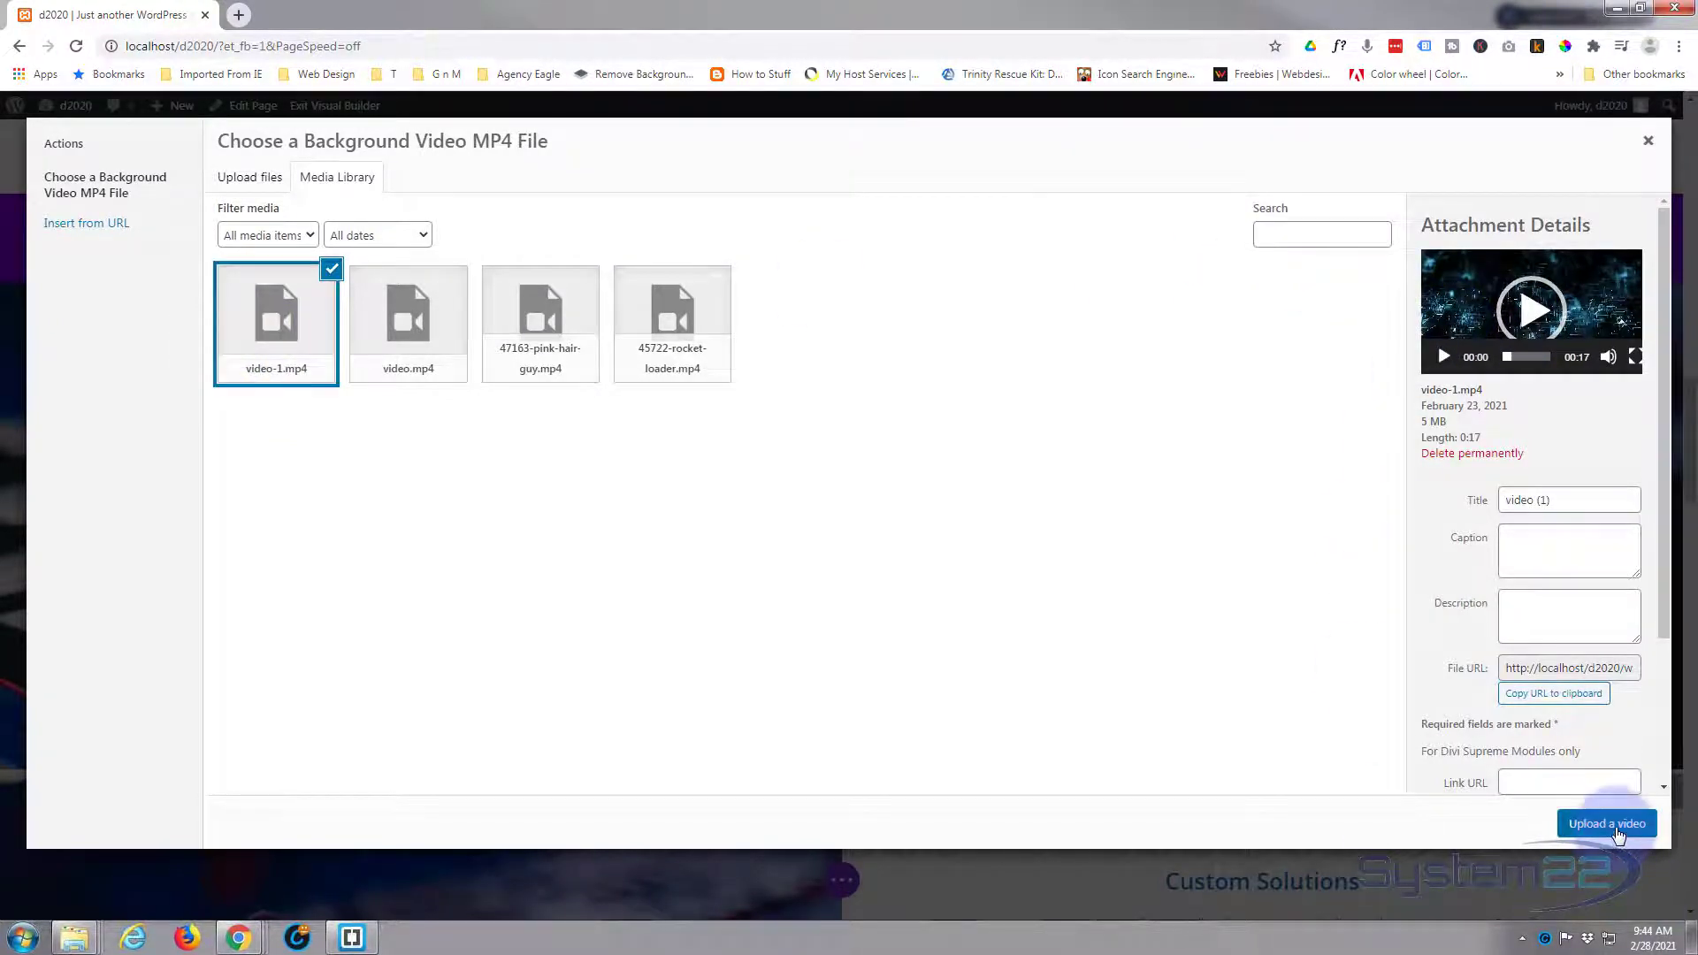
pyautogui.click(1615, 831)
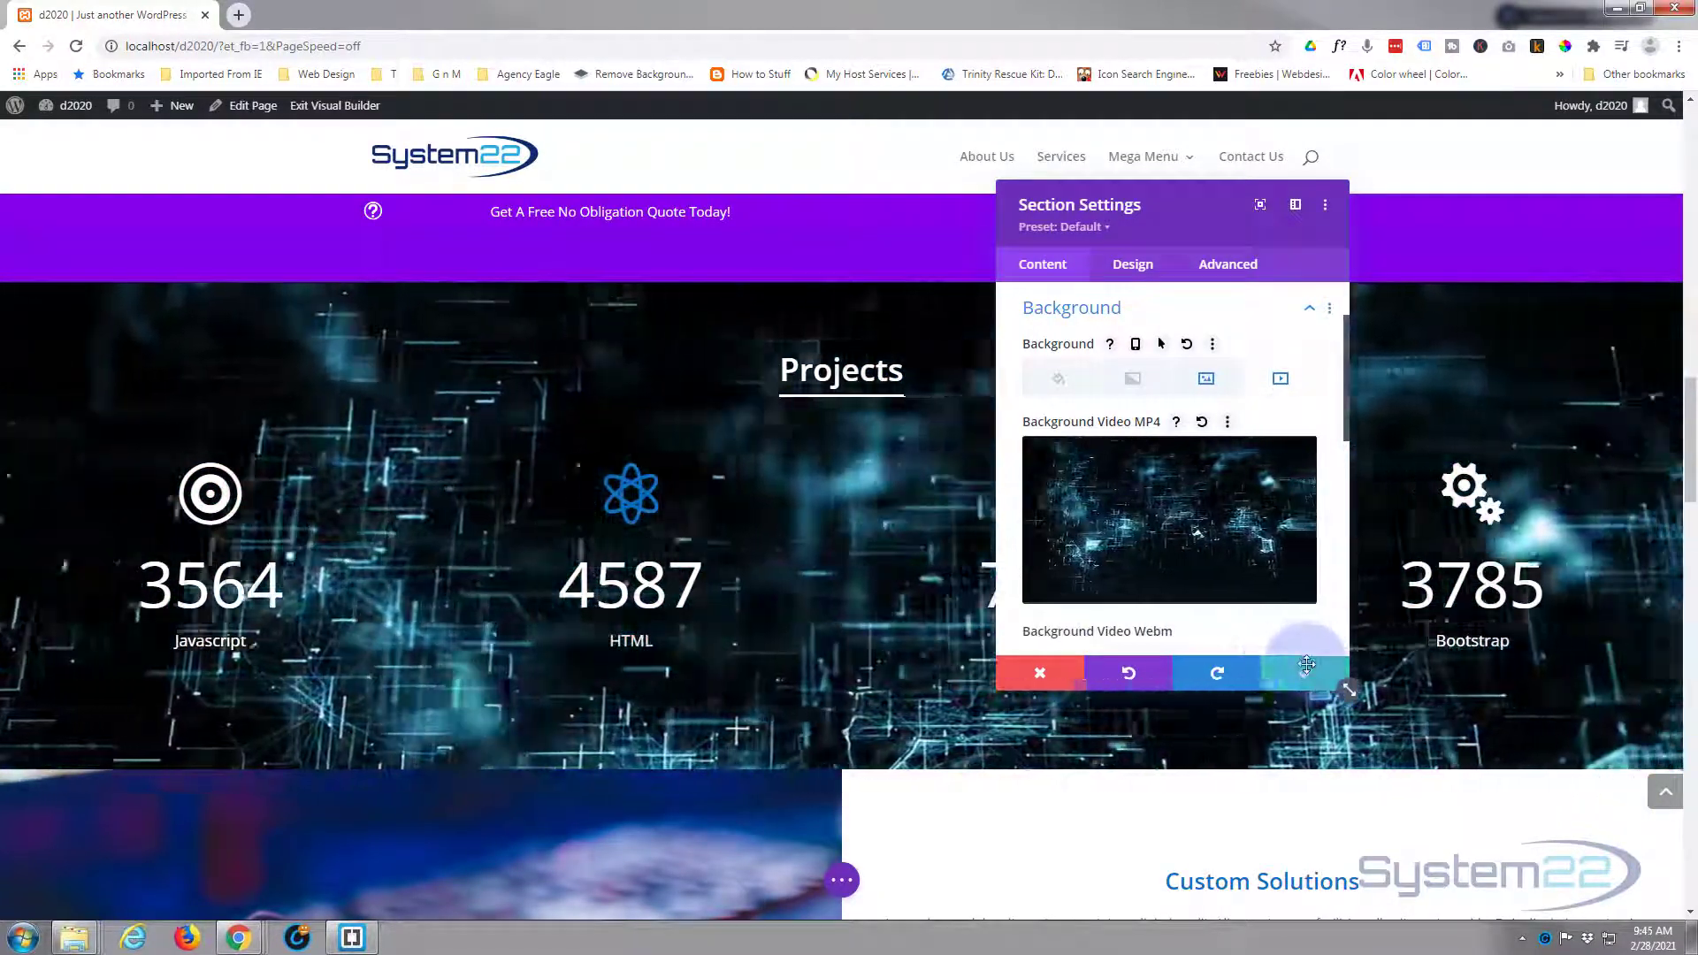
pyautogui.click(1307, 665)
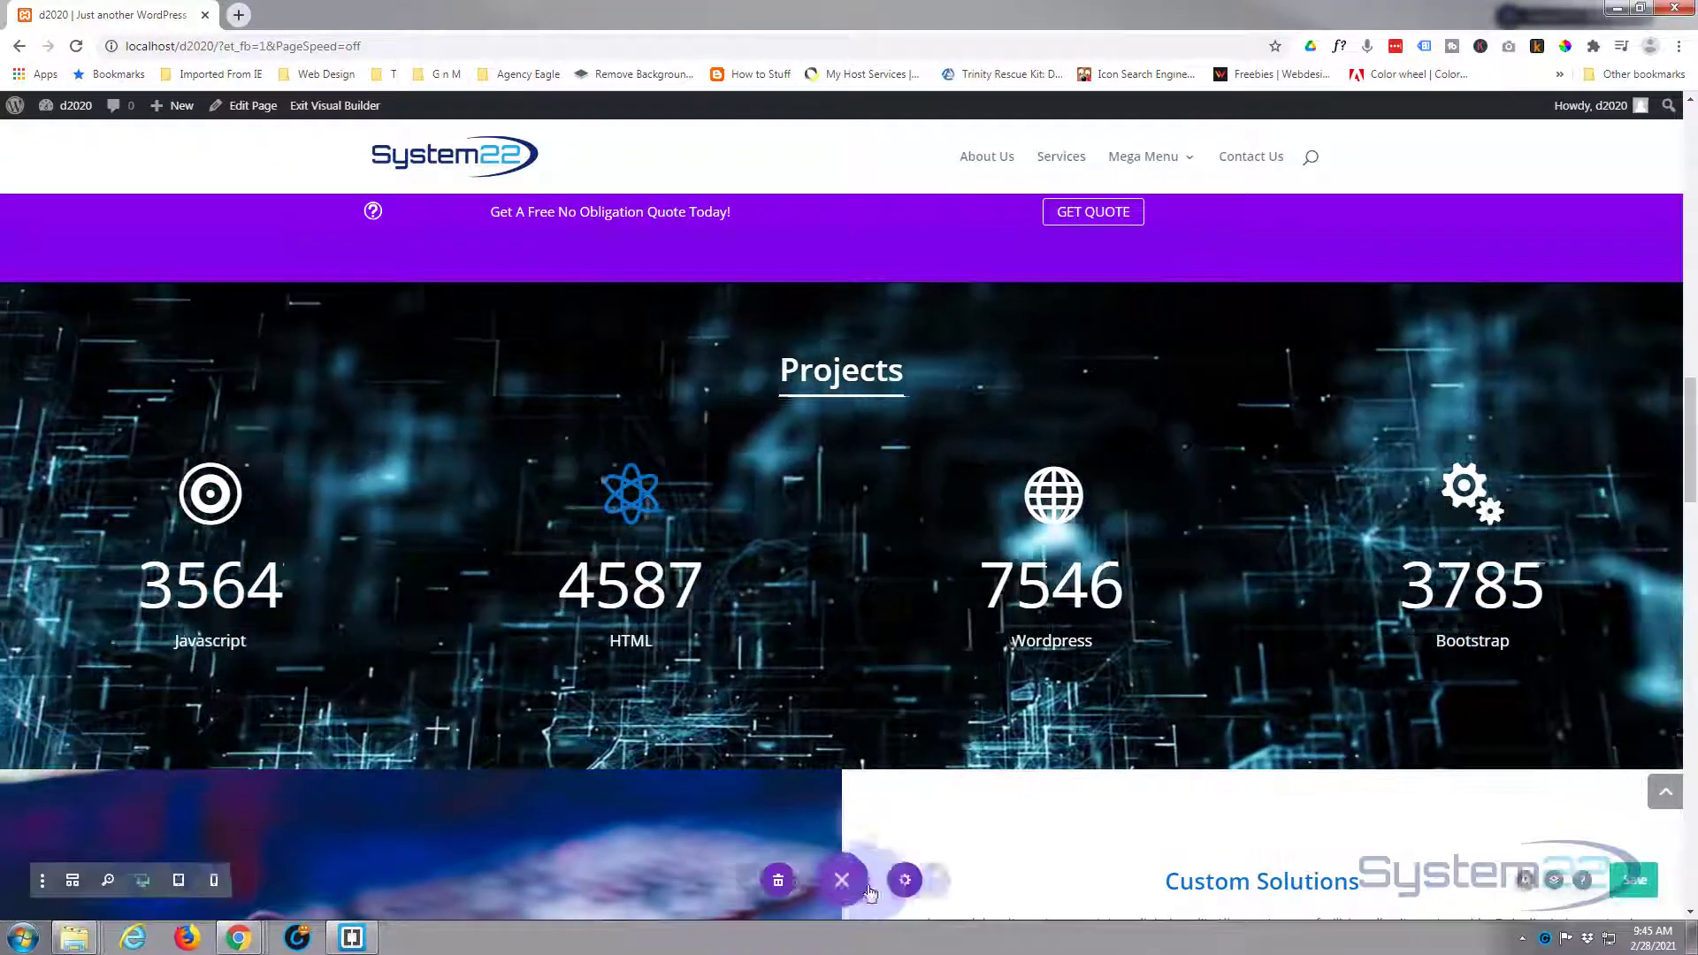
# Save the page, exit the Visual Builder, and scroll down to the Projects counters.
pyautogui.click(1637, 885)
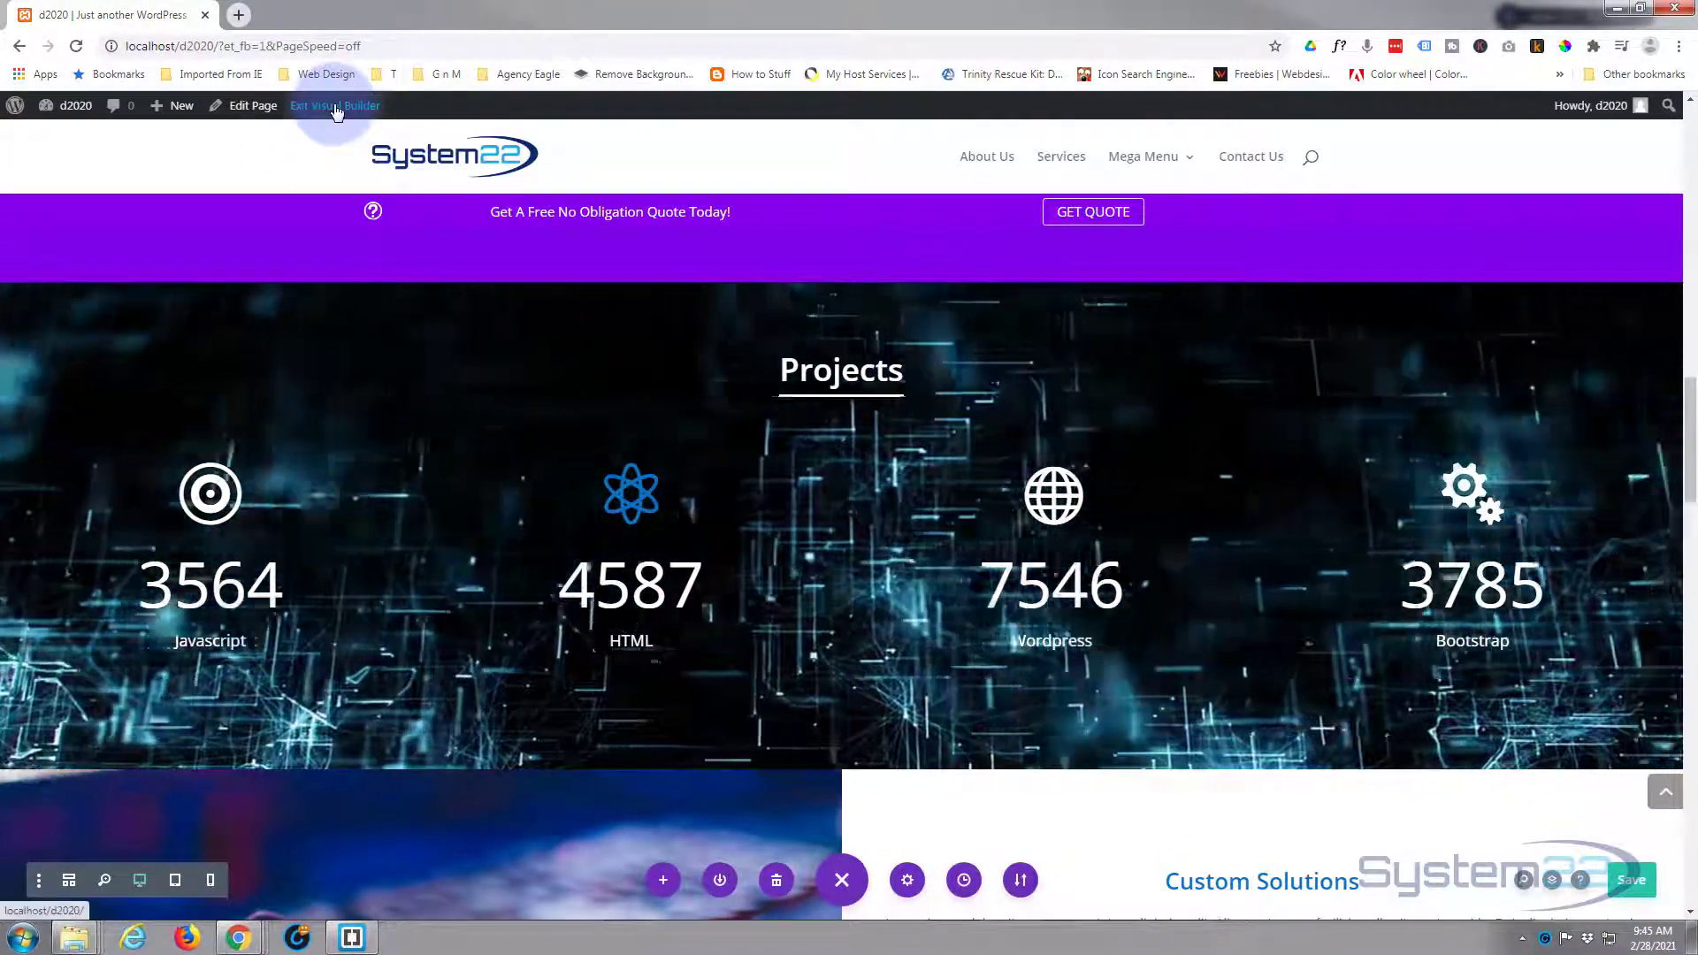
pyautogui.click(337, 107)
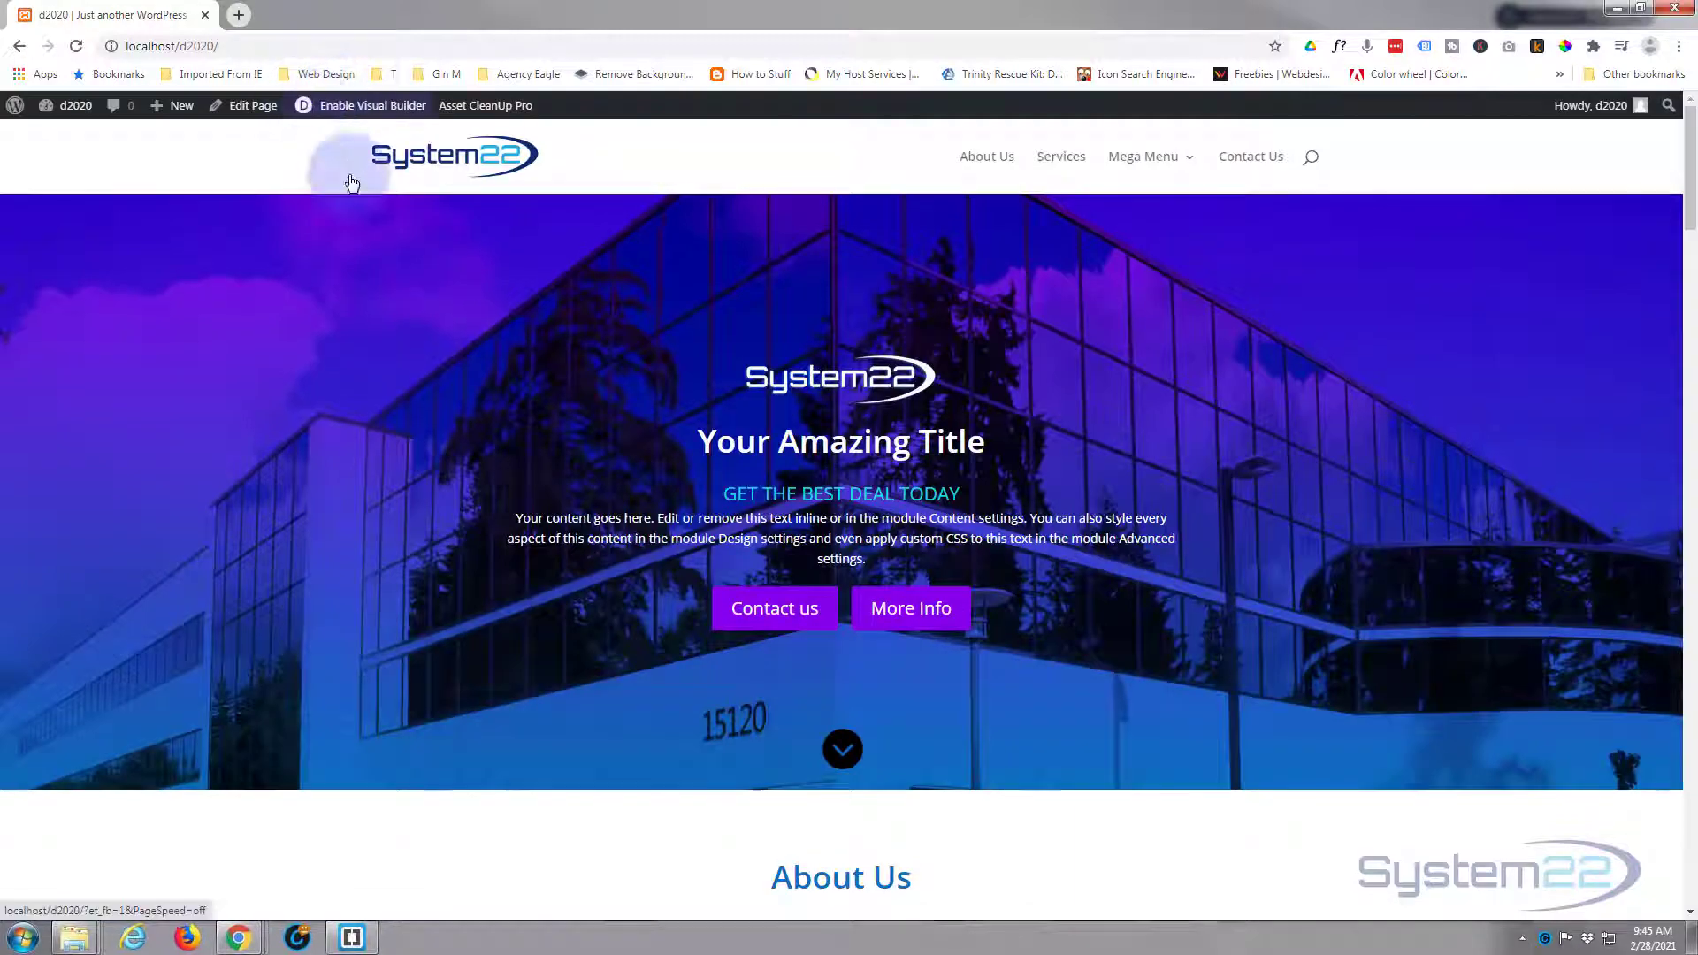
pyautogui.scroll(-18, 294, 360)
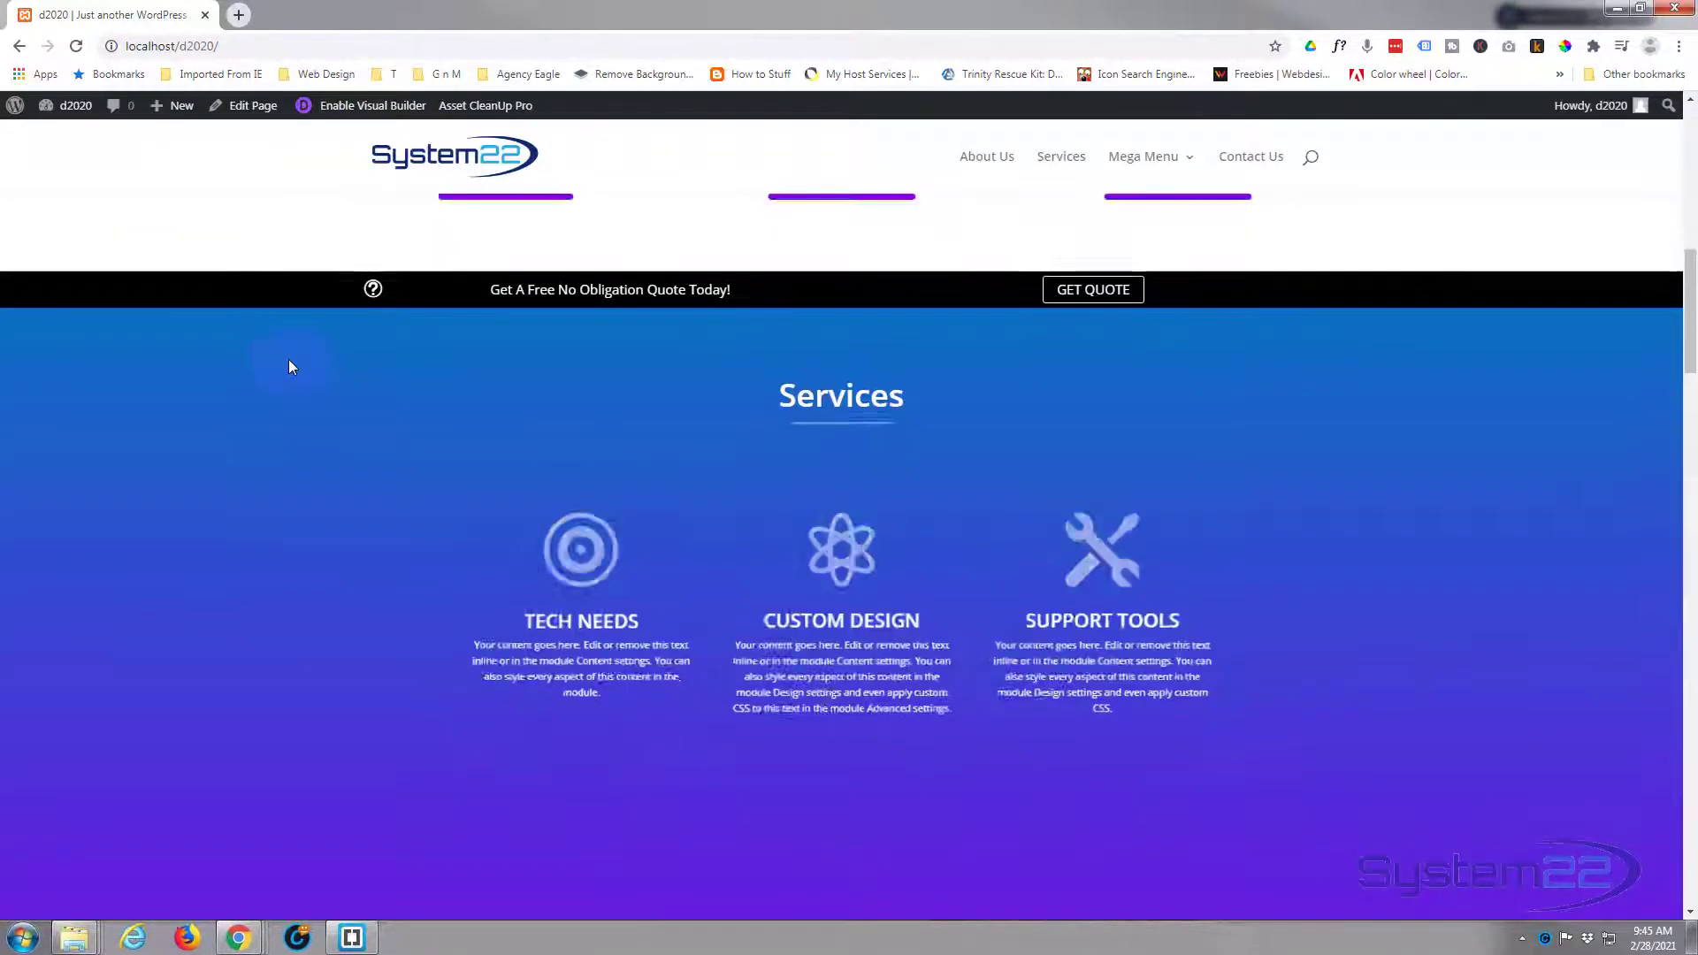
pyautogui.scroll(-6, 288, 359)
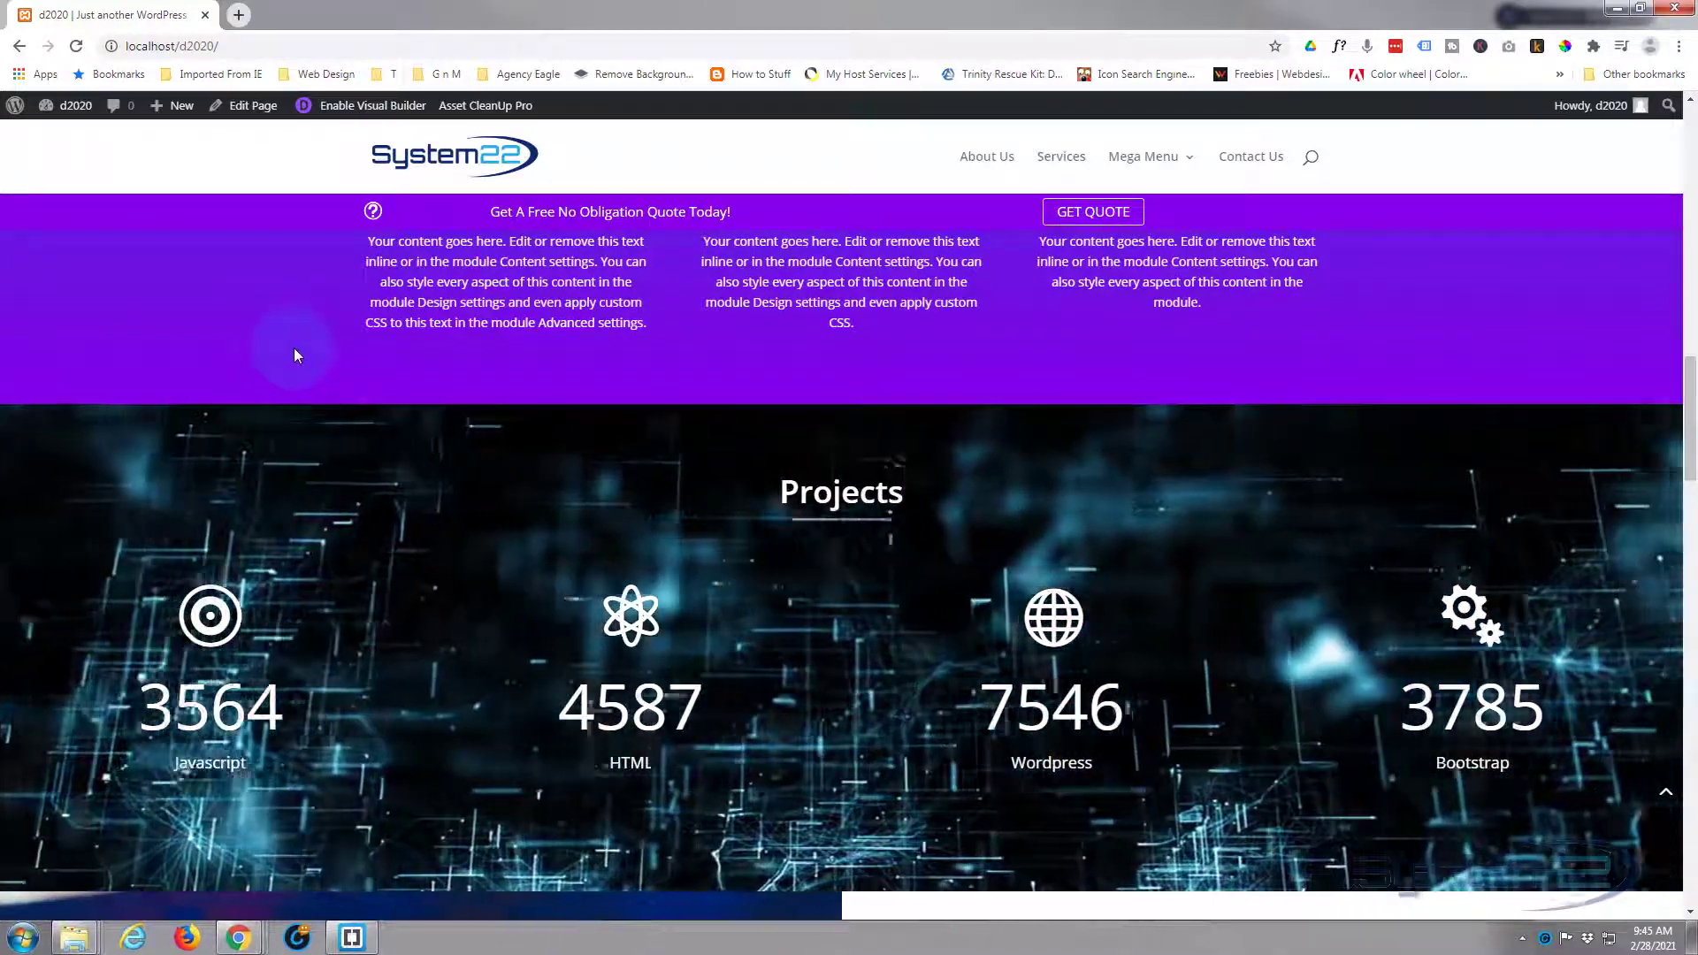
pyautogui.scroll(-1, 296, 355)
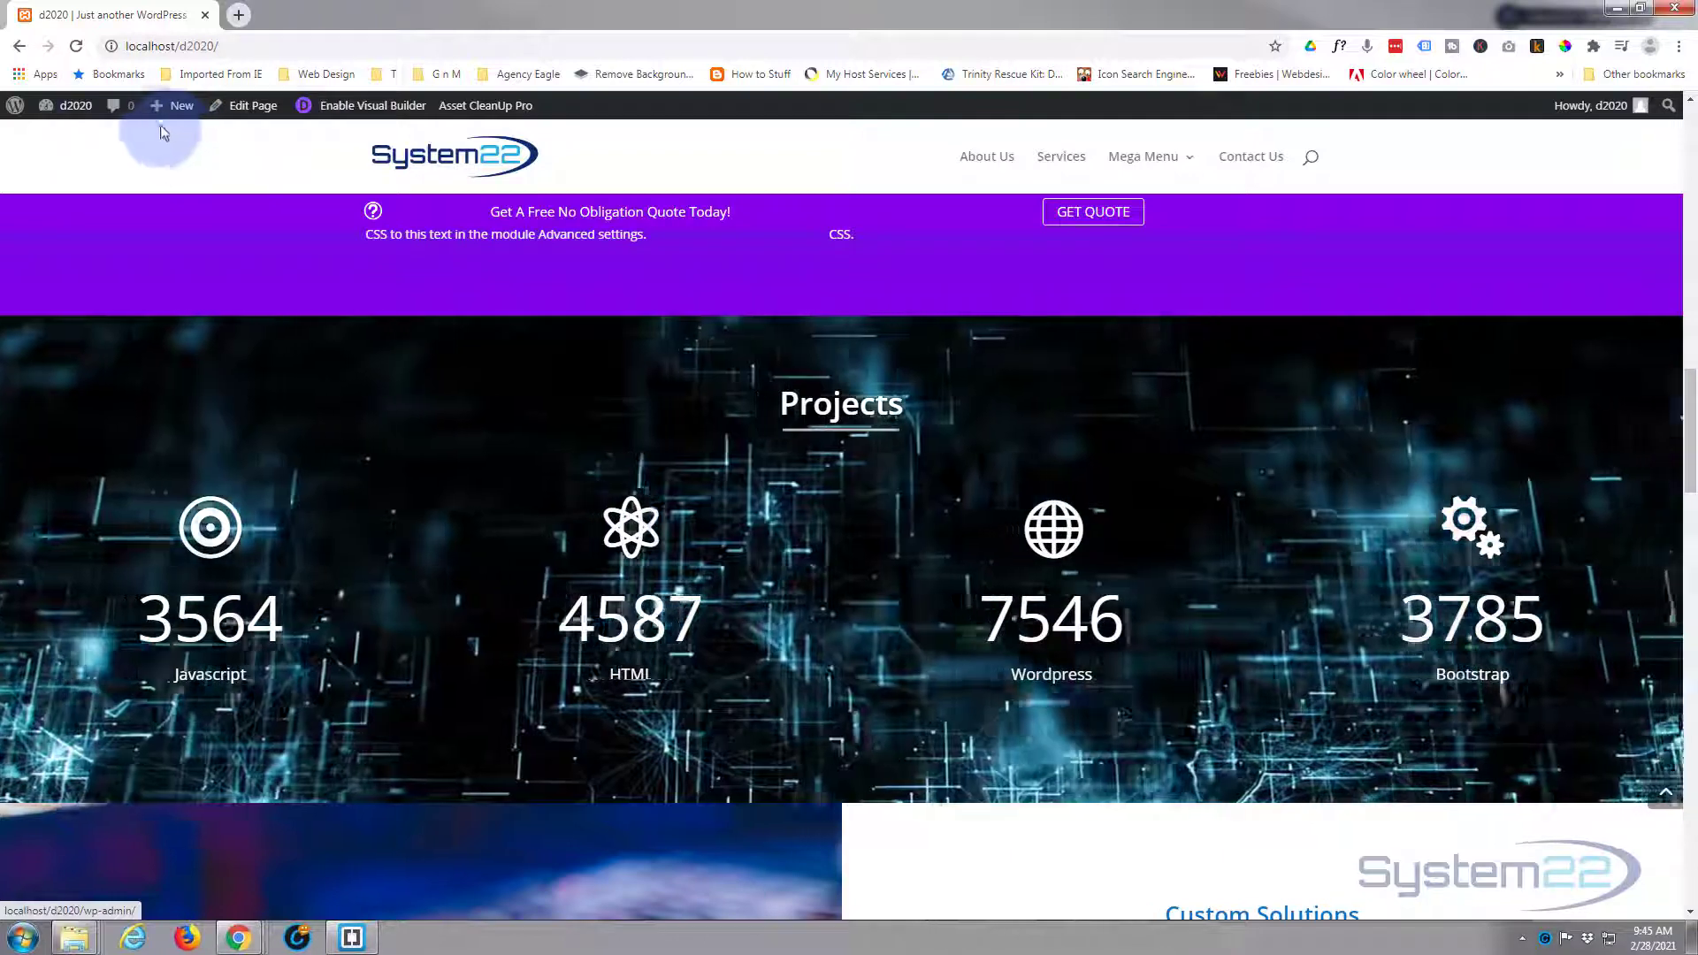
# Open the WordPress Dashboard in a new browser tab.
pyautogui.moveTo(71, 105)
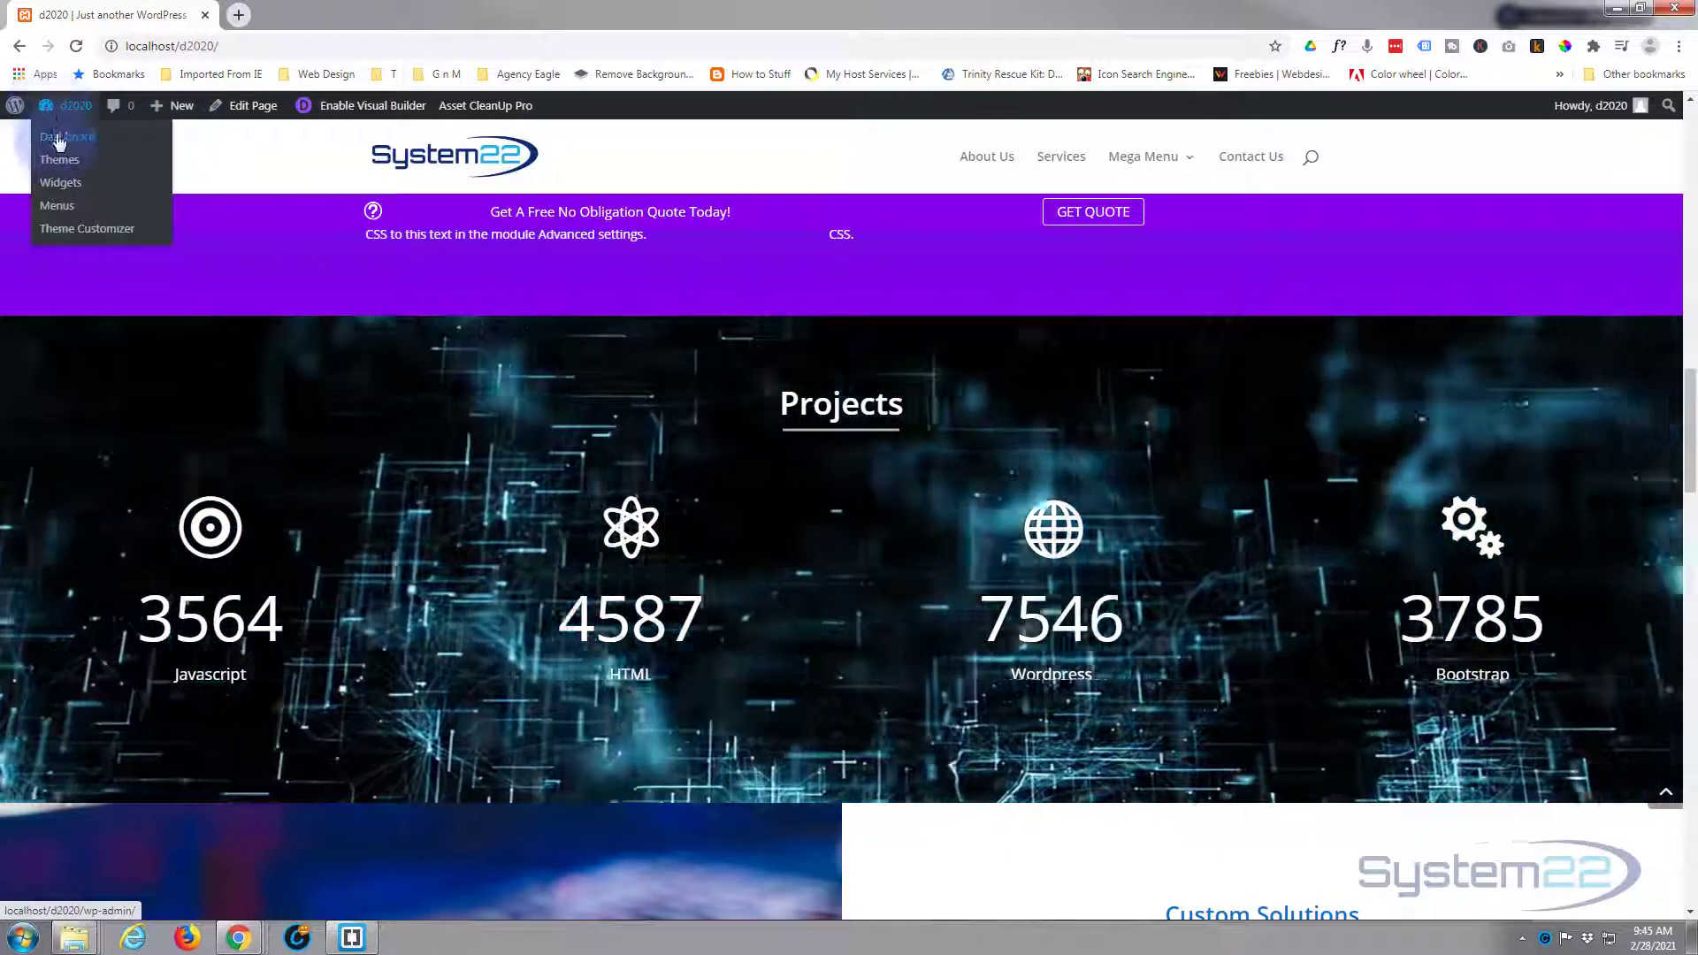
pyautogui.middleClick(60, 144)
pyautogui.click(298, 16)
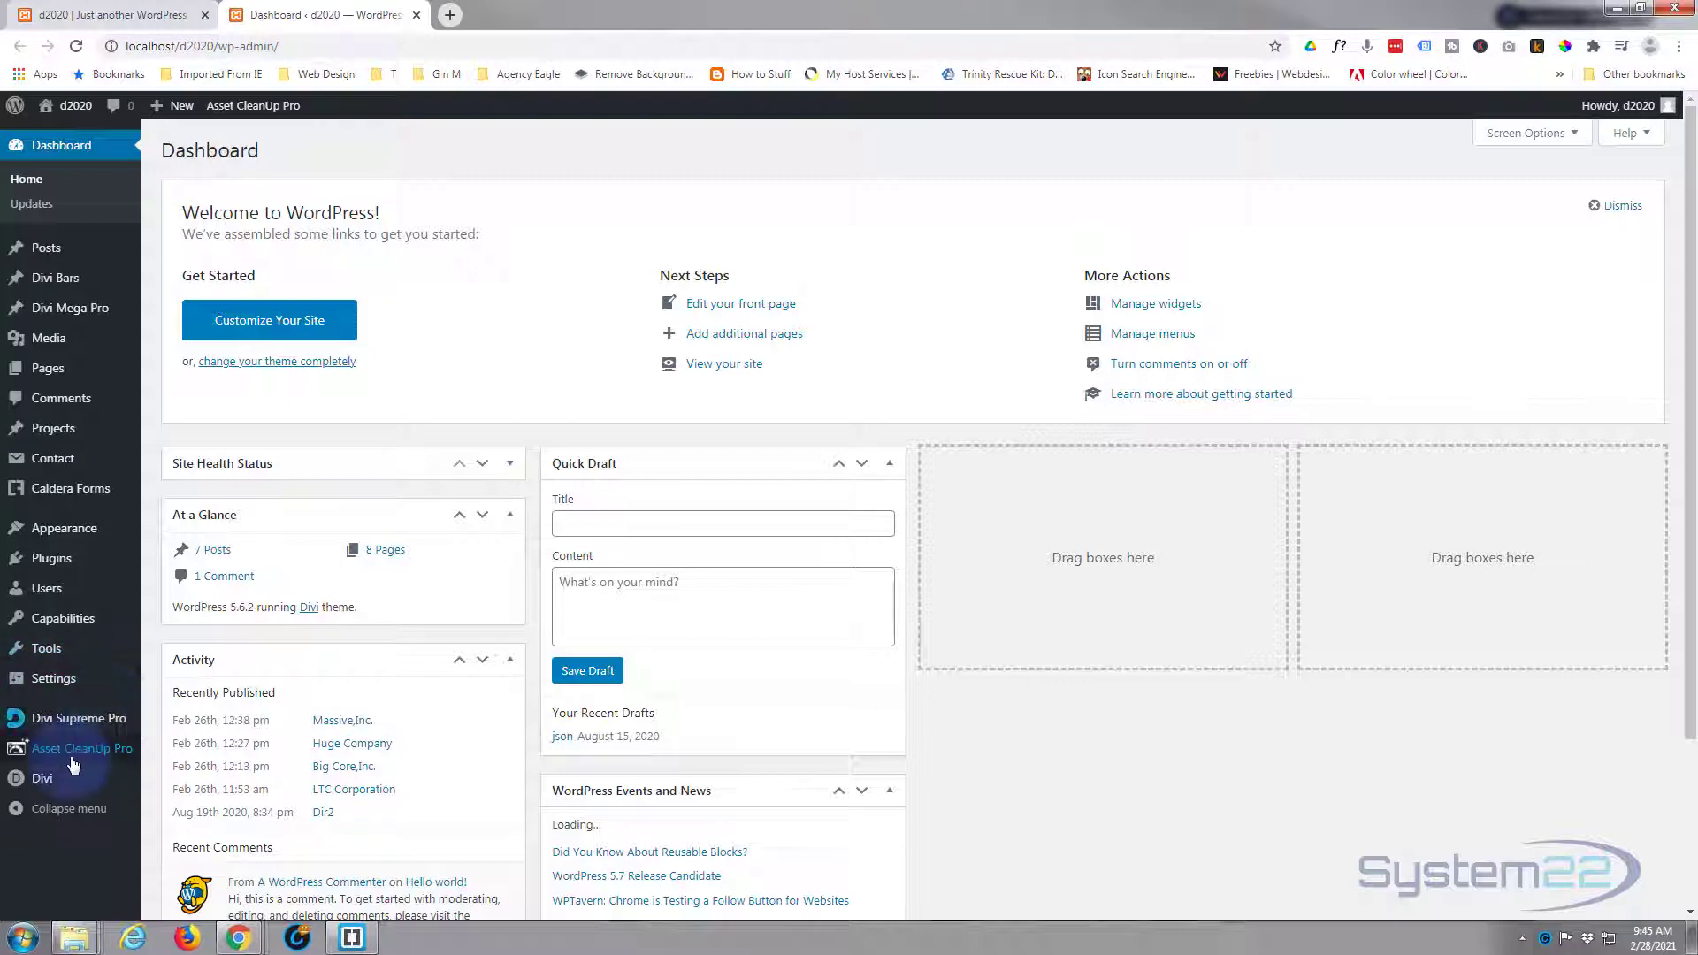
# Under Divi Theme Options > Builder > Advanced, toggle Static CSS File Generation on then off, and save.
pyautogui.moveTo(53, 778)
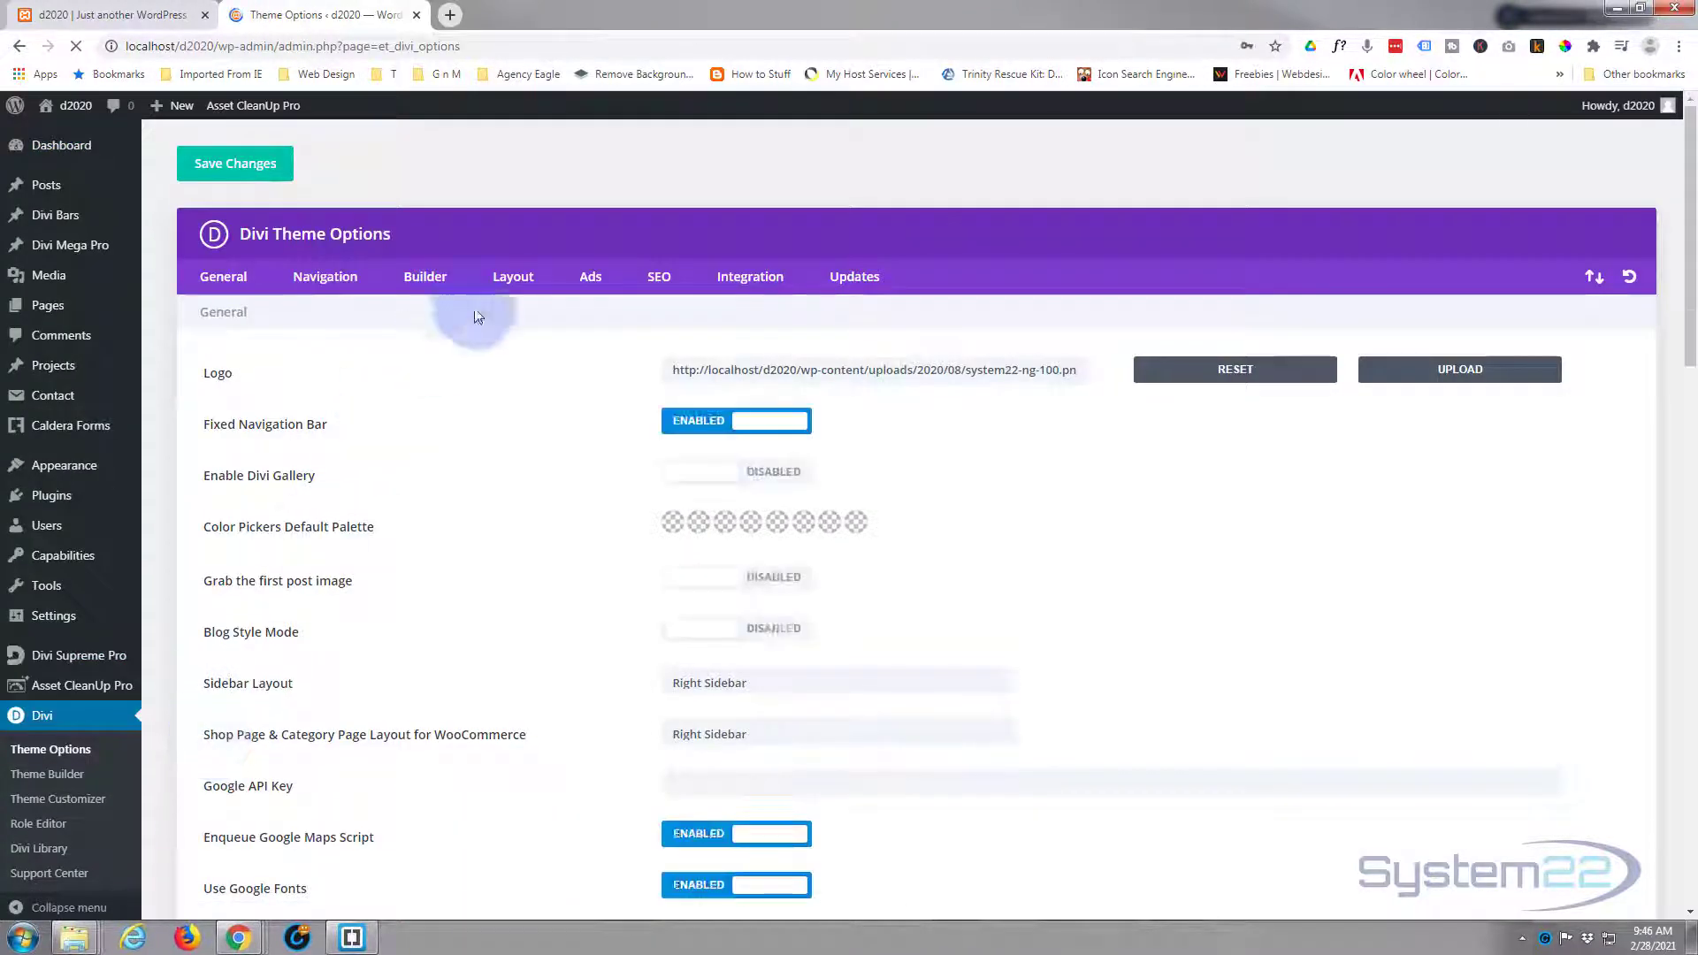
pyautogui.click(425, 278)
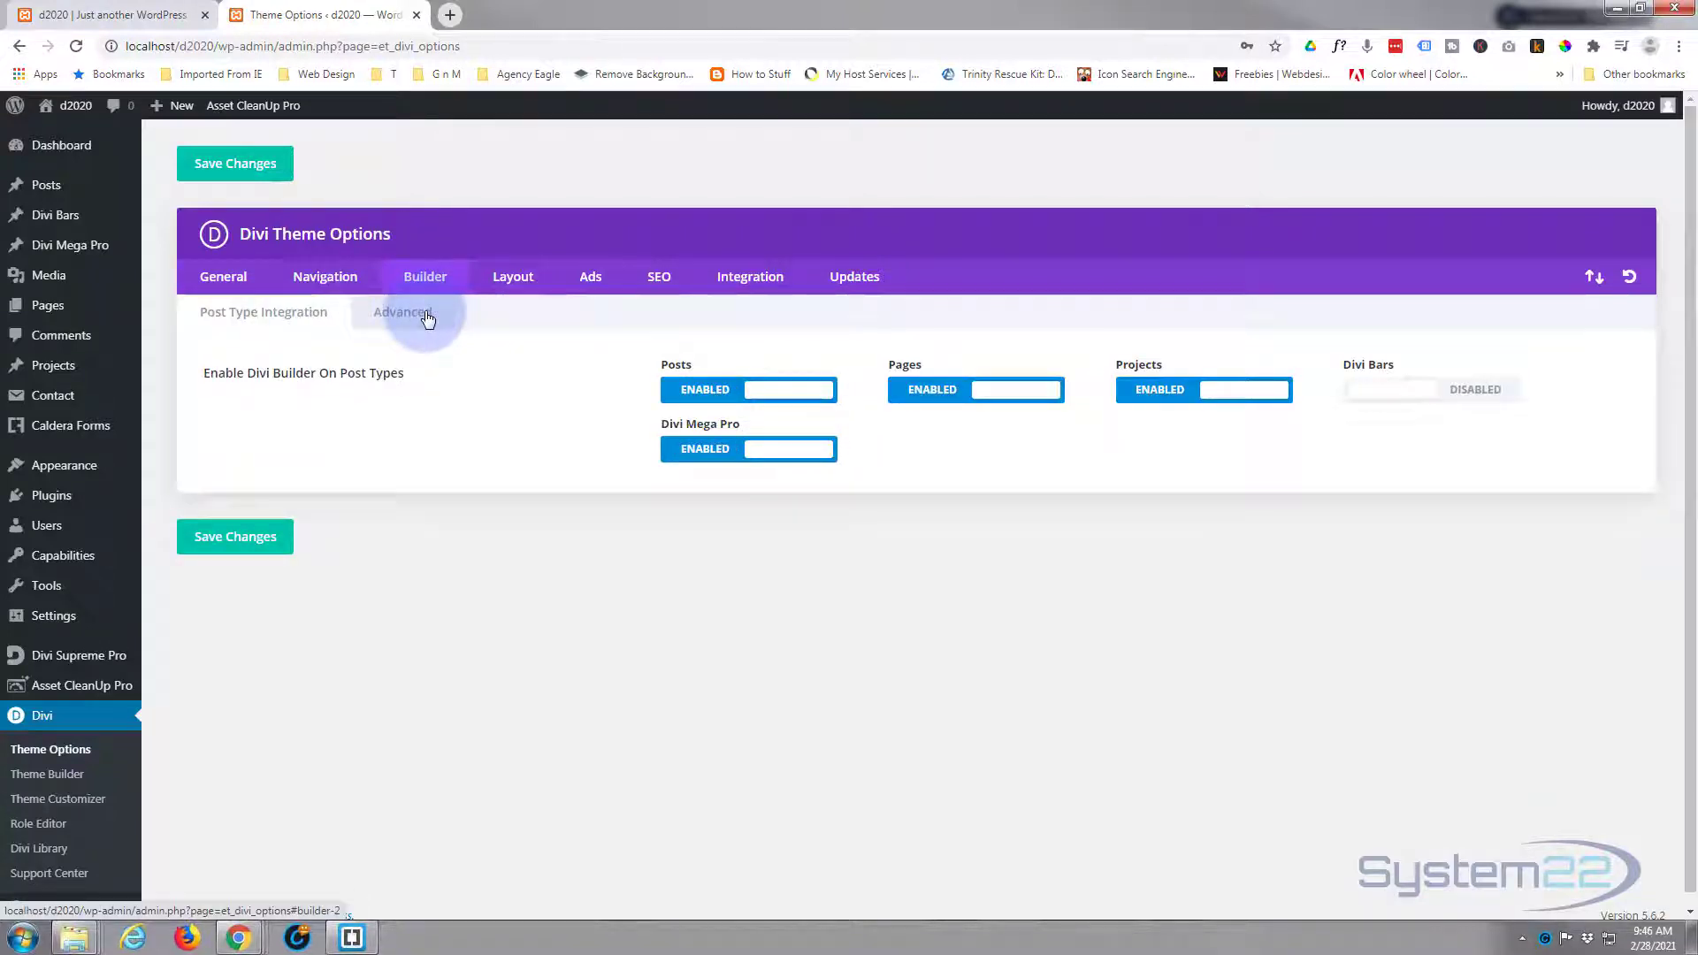
pyautogui.click(428, 317)
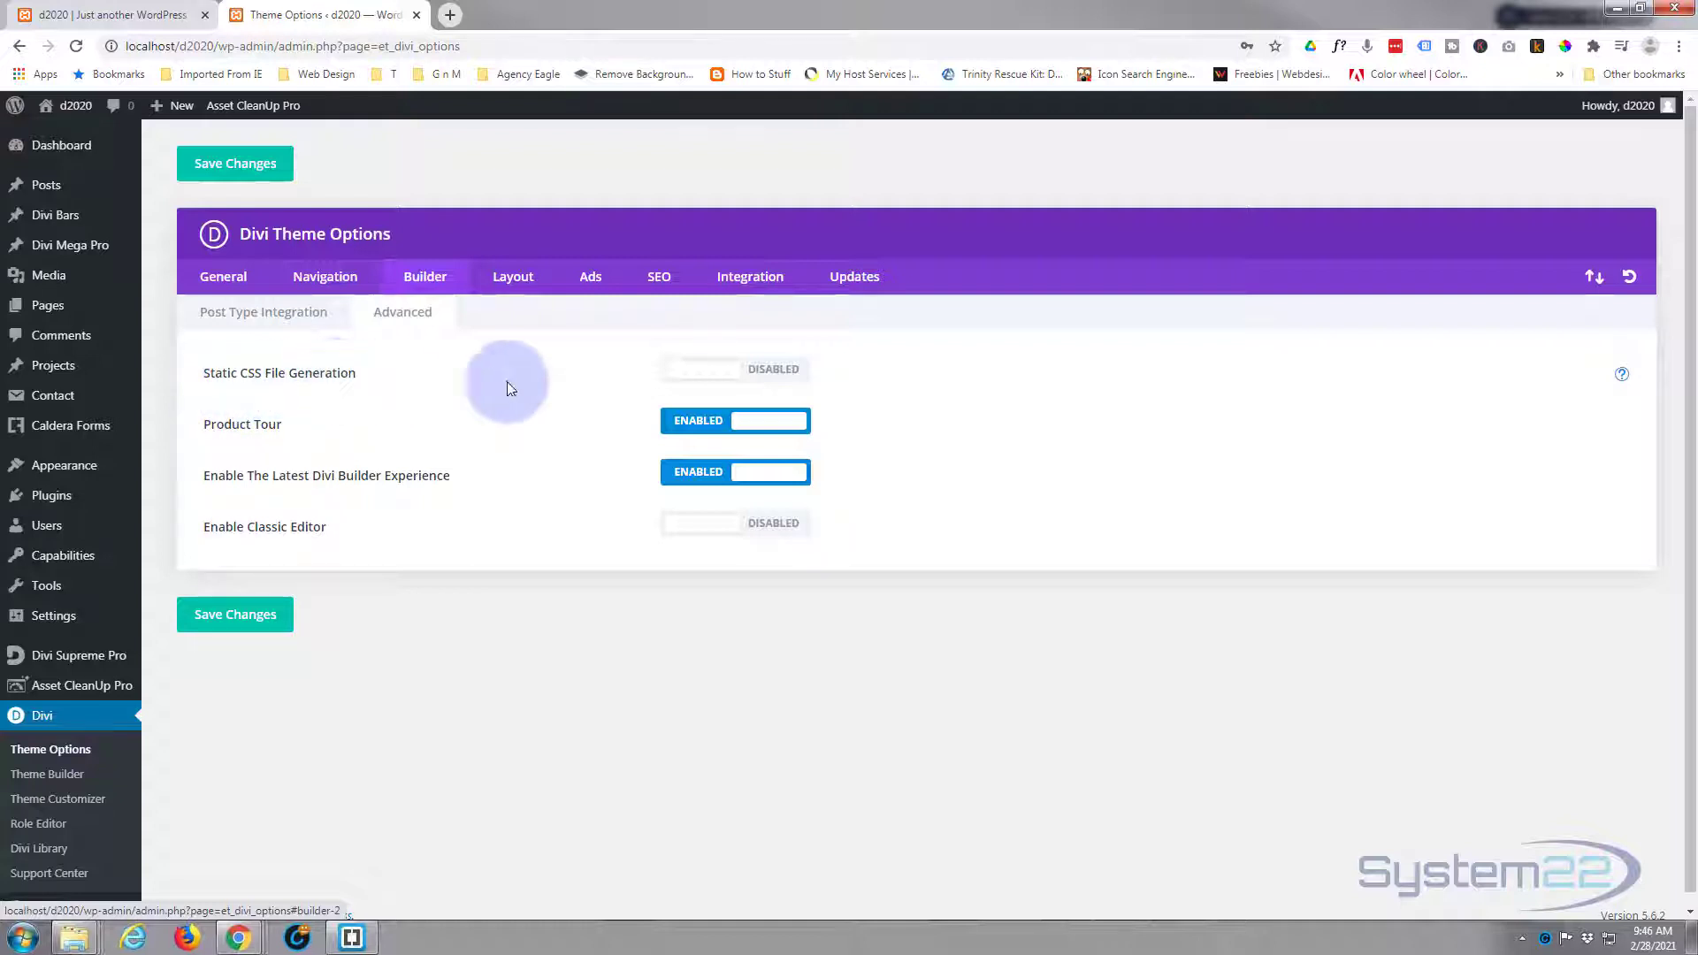
pyautogui.click(768, 369)
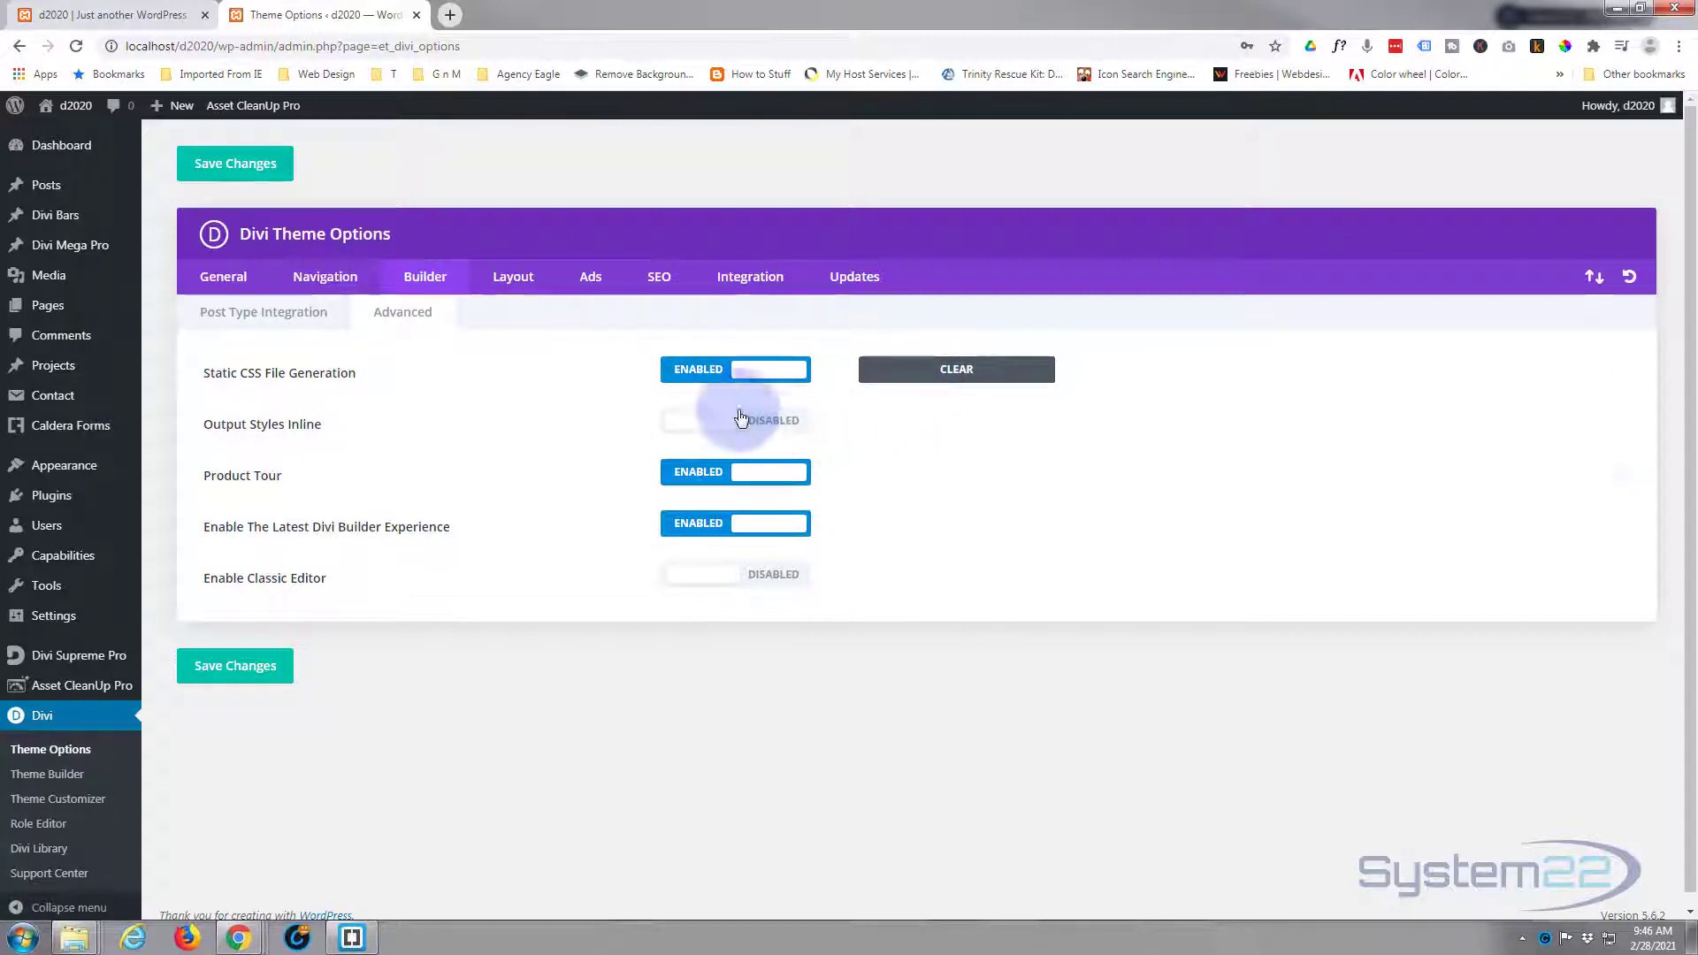
pyautogui.click(688, 377)
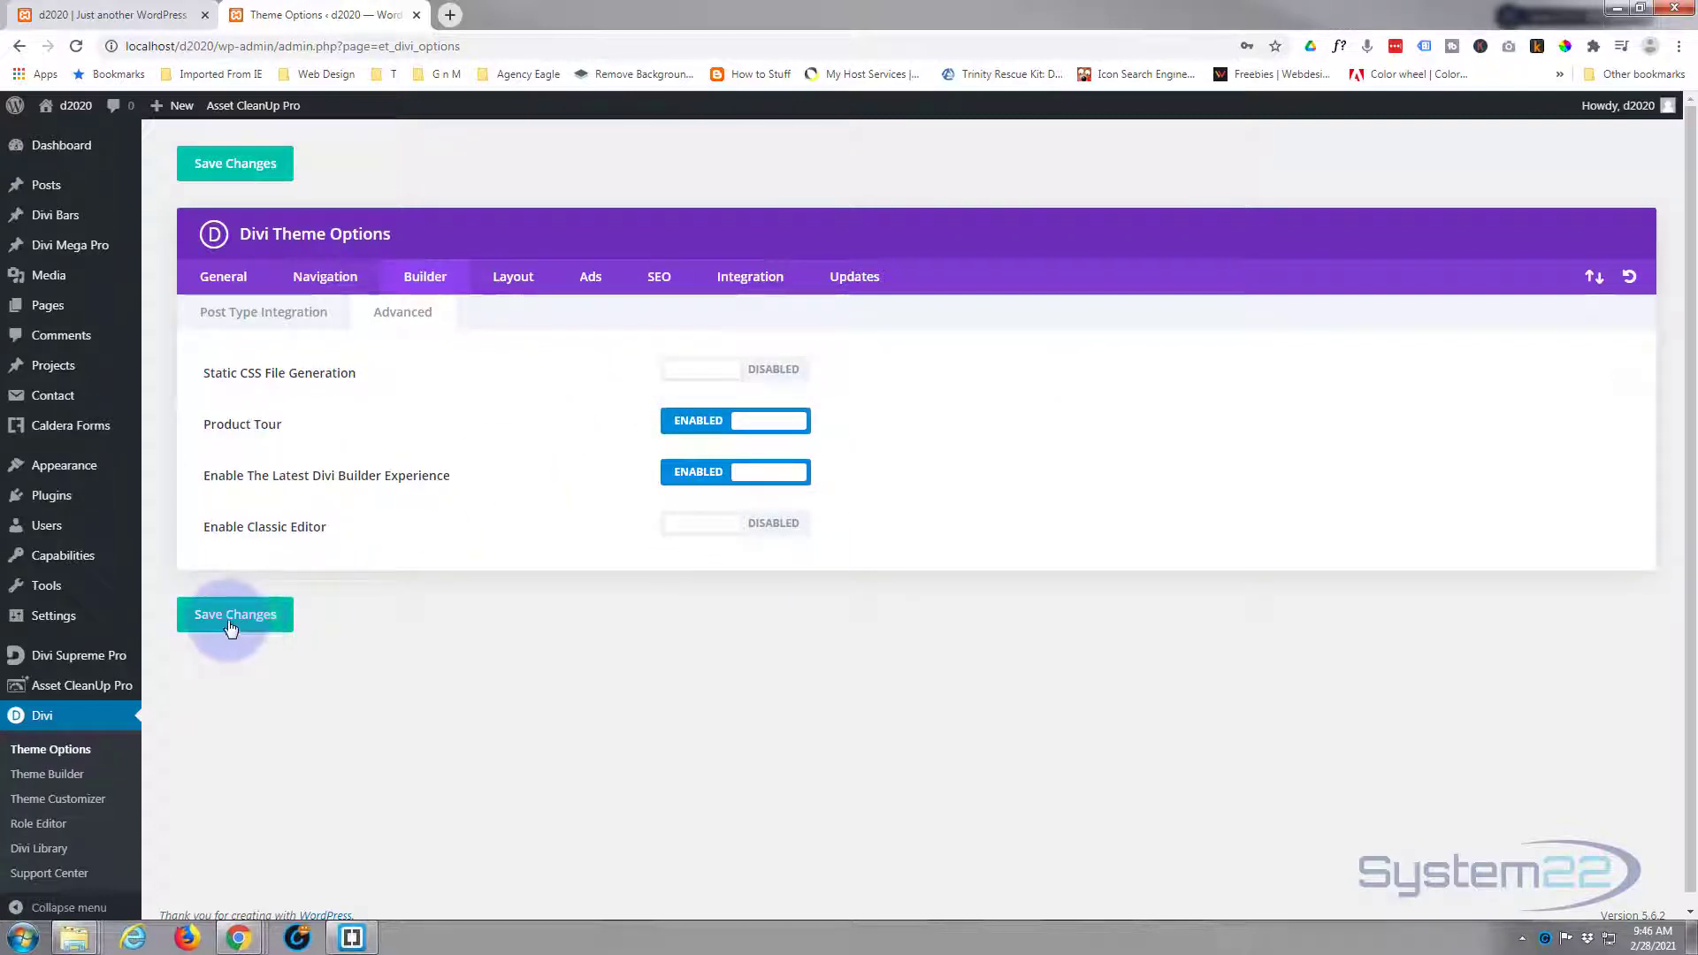
pyautogui.click(232, 625)
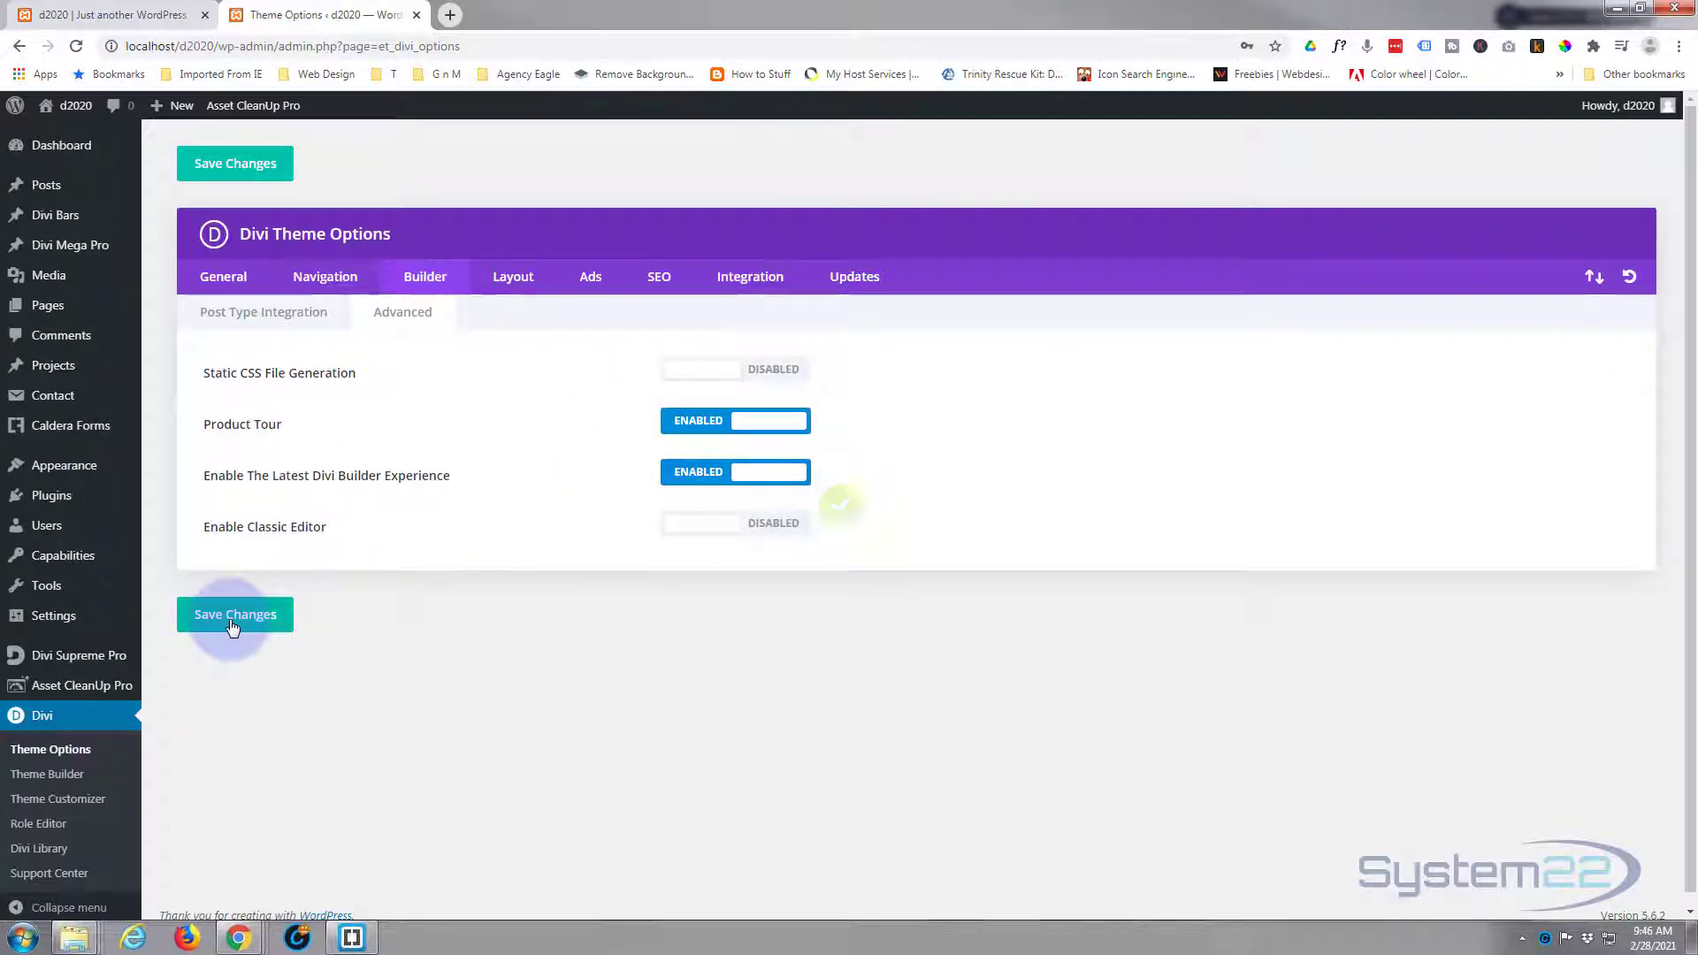
# Switch back to the front page tab showing the four icon-topped counters over the video.
pyautogui.click(128, 22)
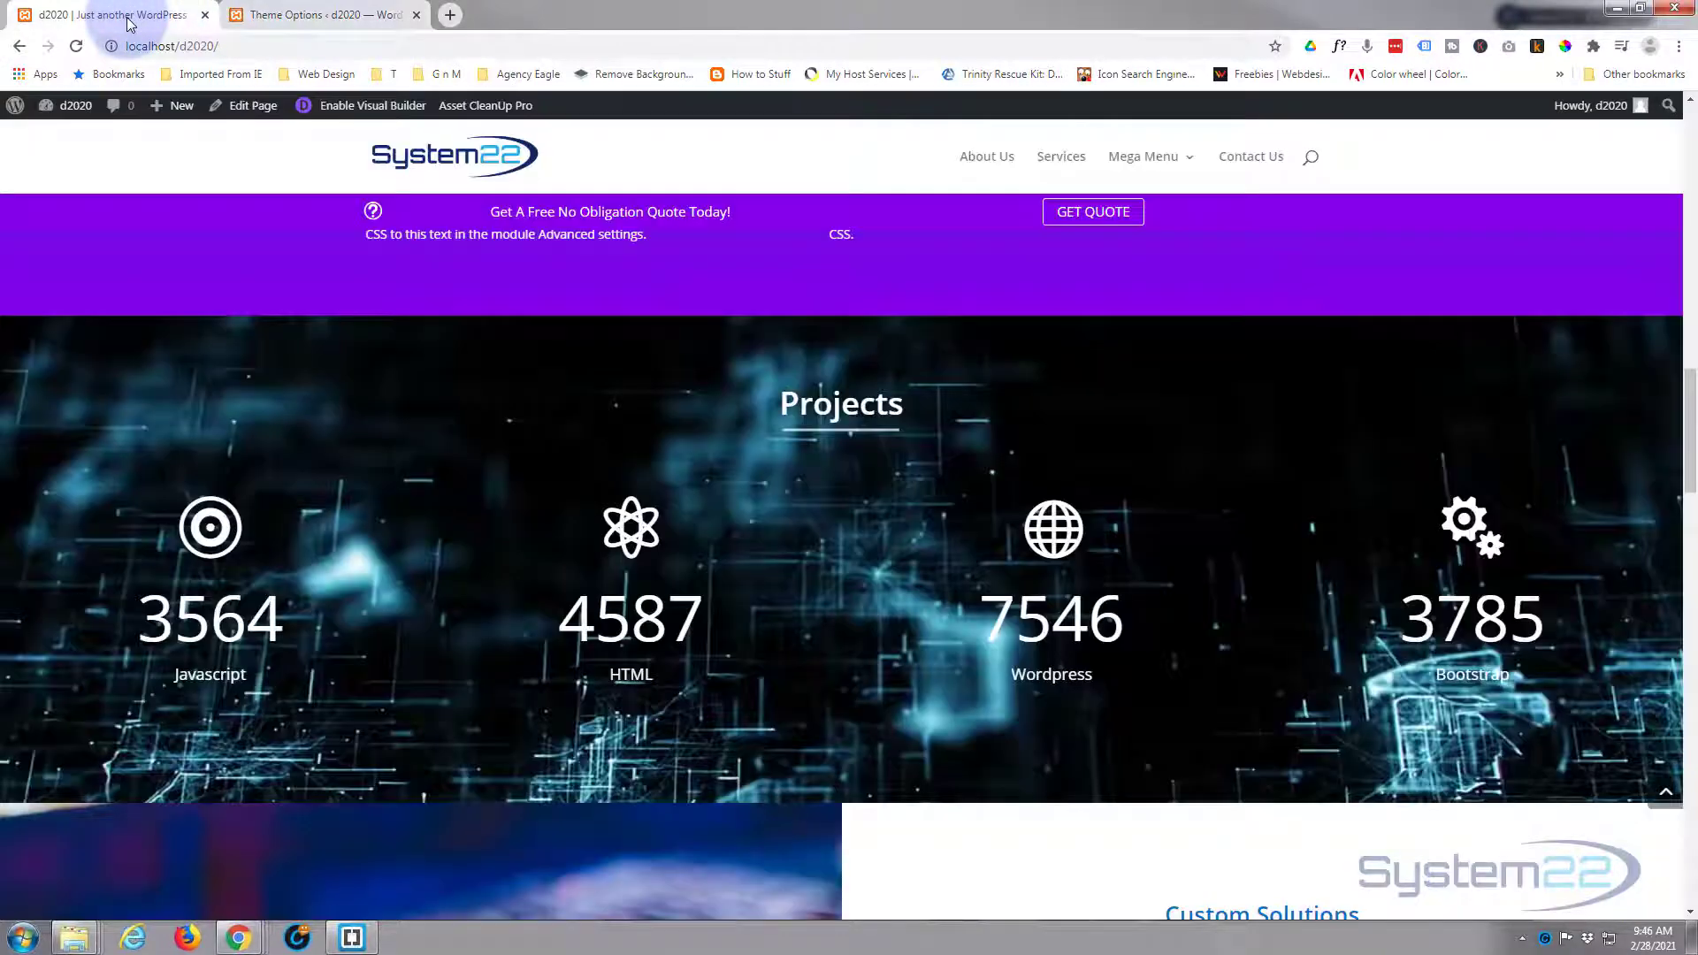